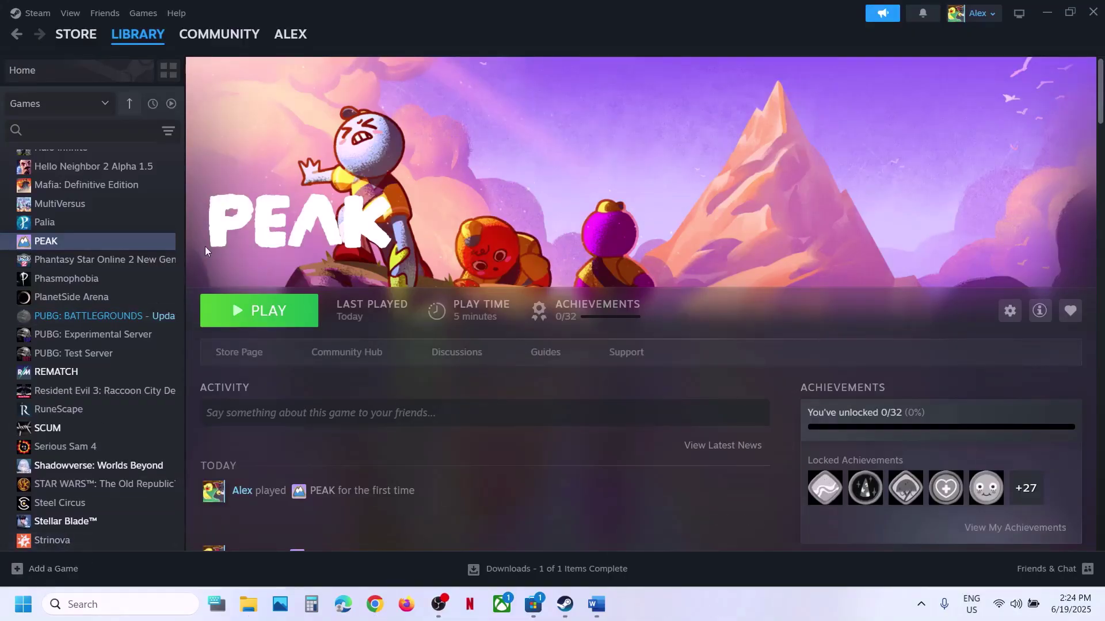
Look through the Steam menu and Windows power options, dismissing both without restarting
{"action": "left_click", "coordinate": [25, 13]}
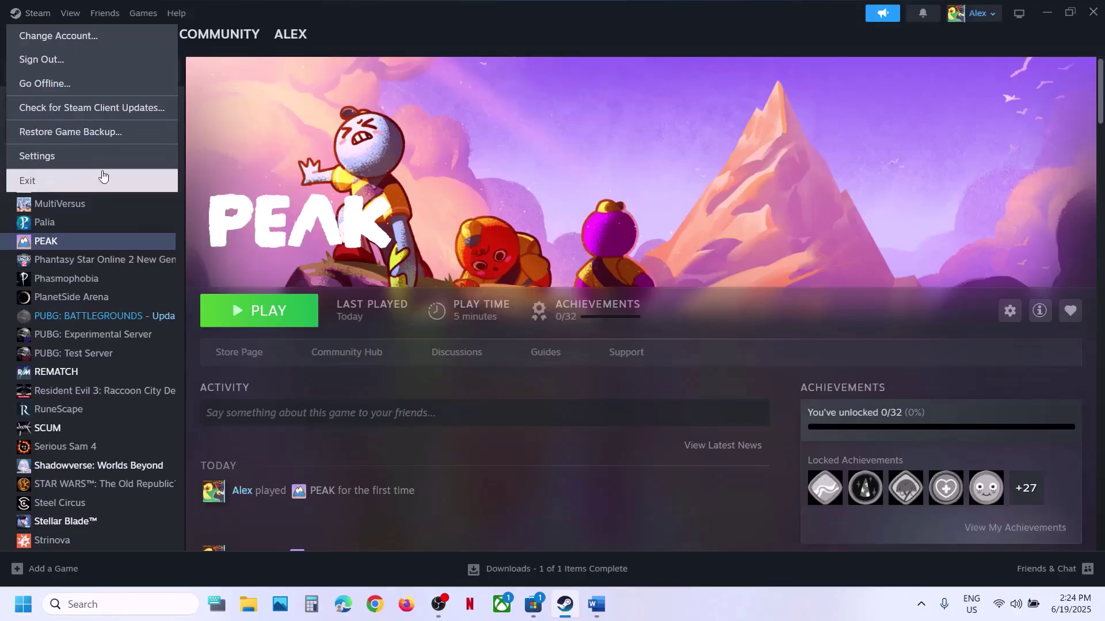
{"action": "left_click", "coordinate": [353, 185]}
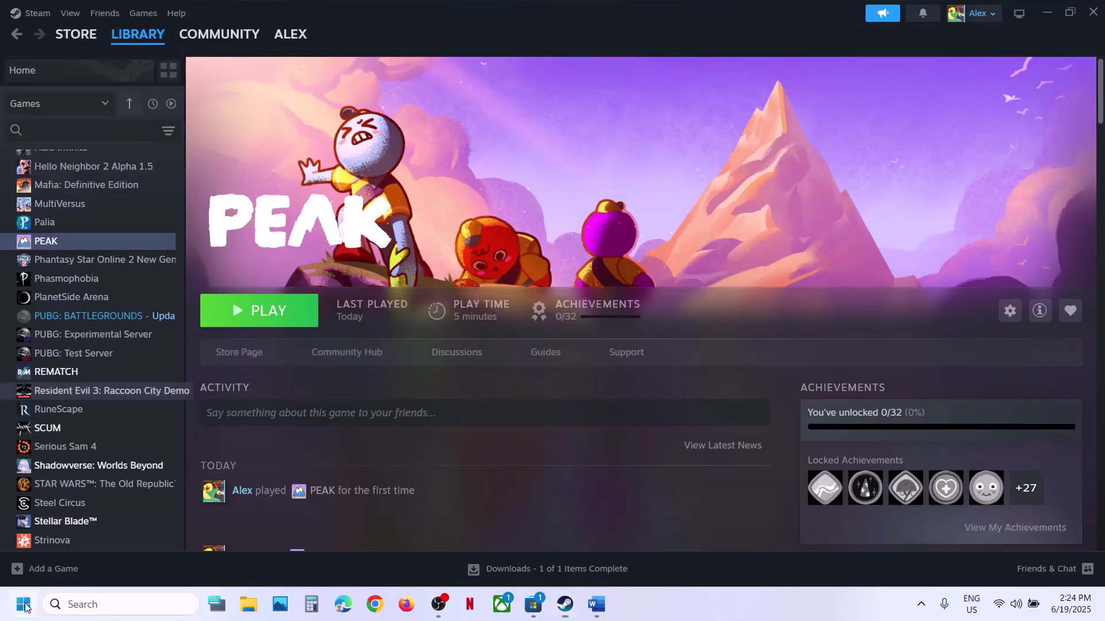
{"action": "left_click", "coordinate": [24, 606]}
{"action": "left_click", "coordinate": [415, 563]}
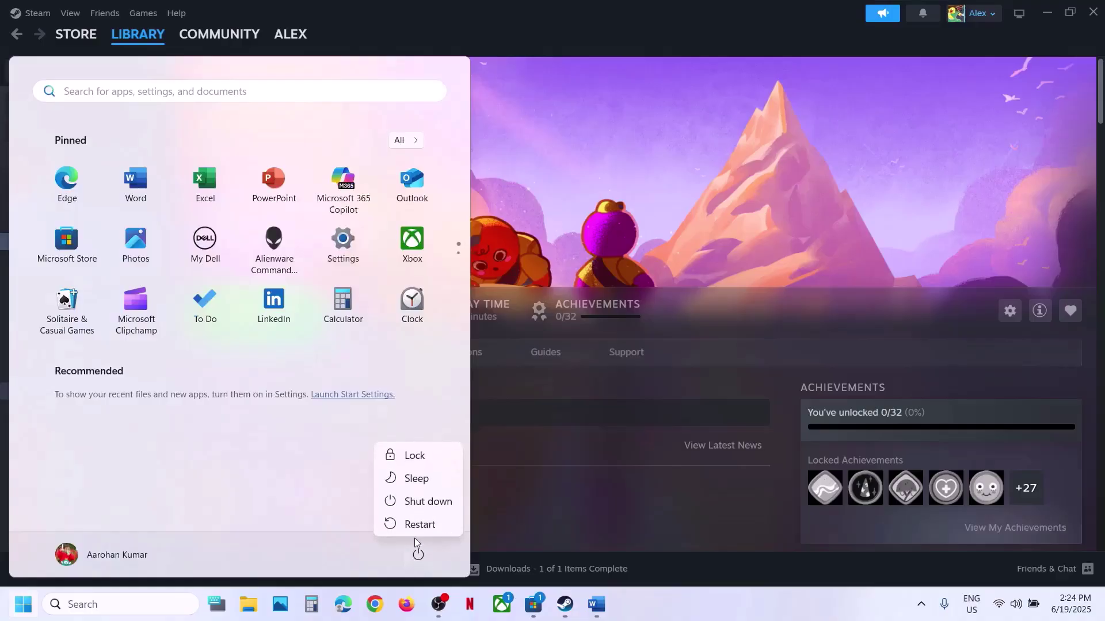
{"action": "left_click", "coordinate": [737, 211]}
{"action": "left_click", "coordinate": [736, 209]}
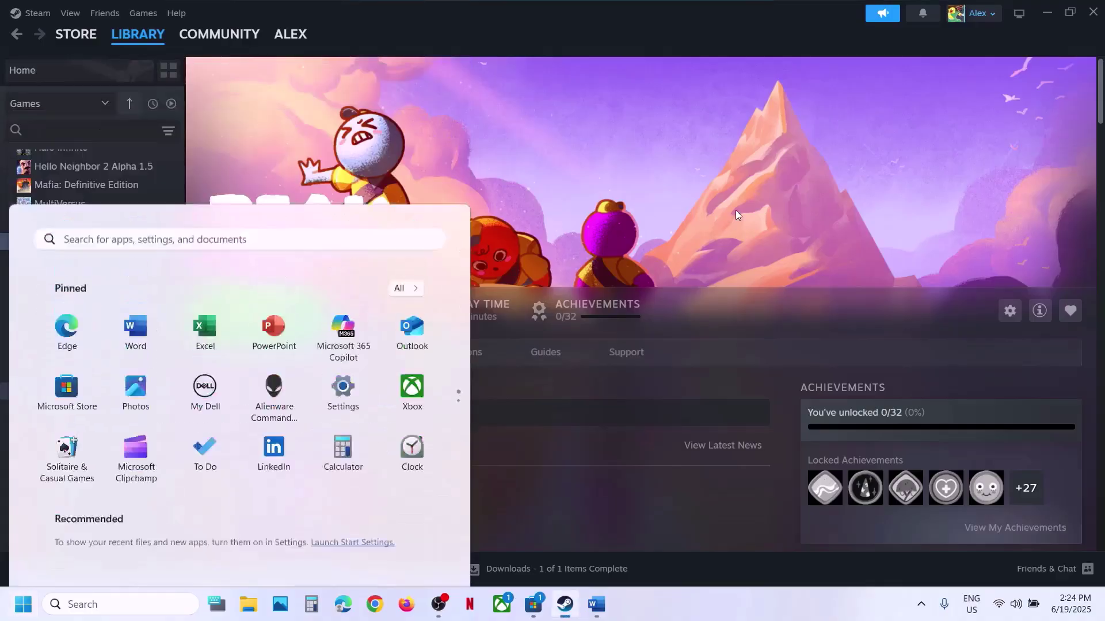
Start PEAK to view its launch choices, then cancel the launch
{"action": "left_click", "coordinate": [597, 604]}
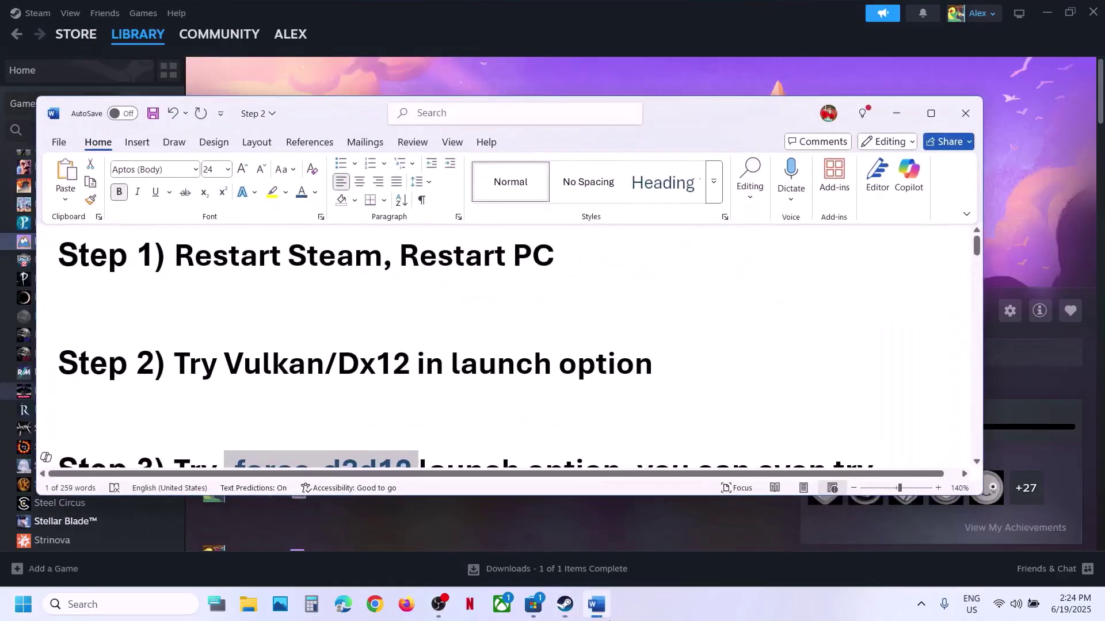
{"action": "left_click", "coordinate": [596, 604]}
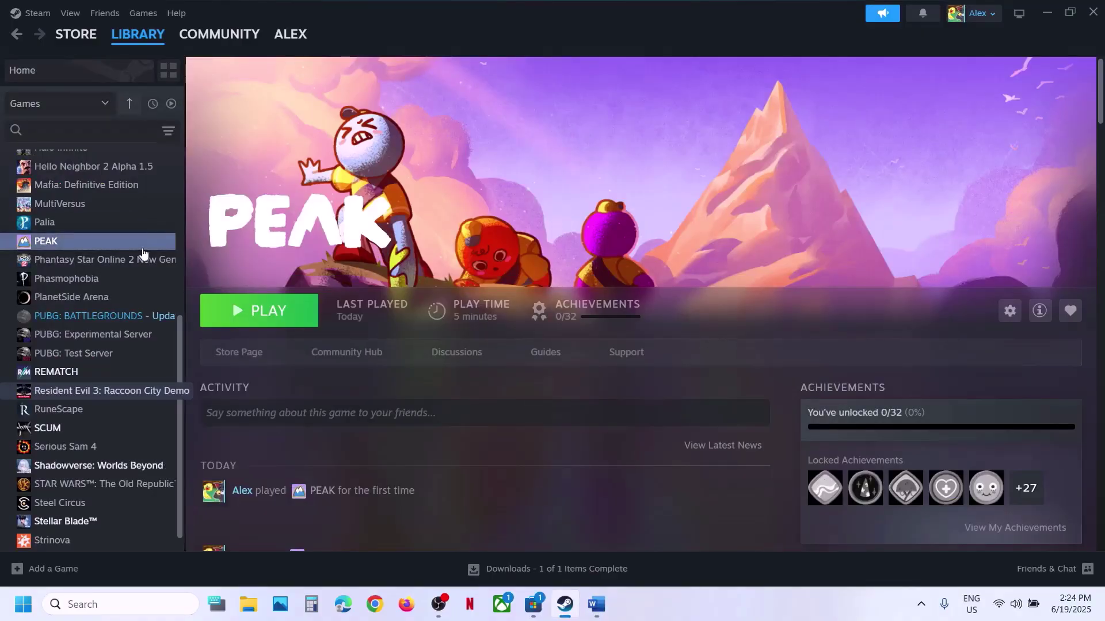
{"action": "left_click", "coordinate": [245, 306]}
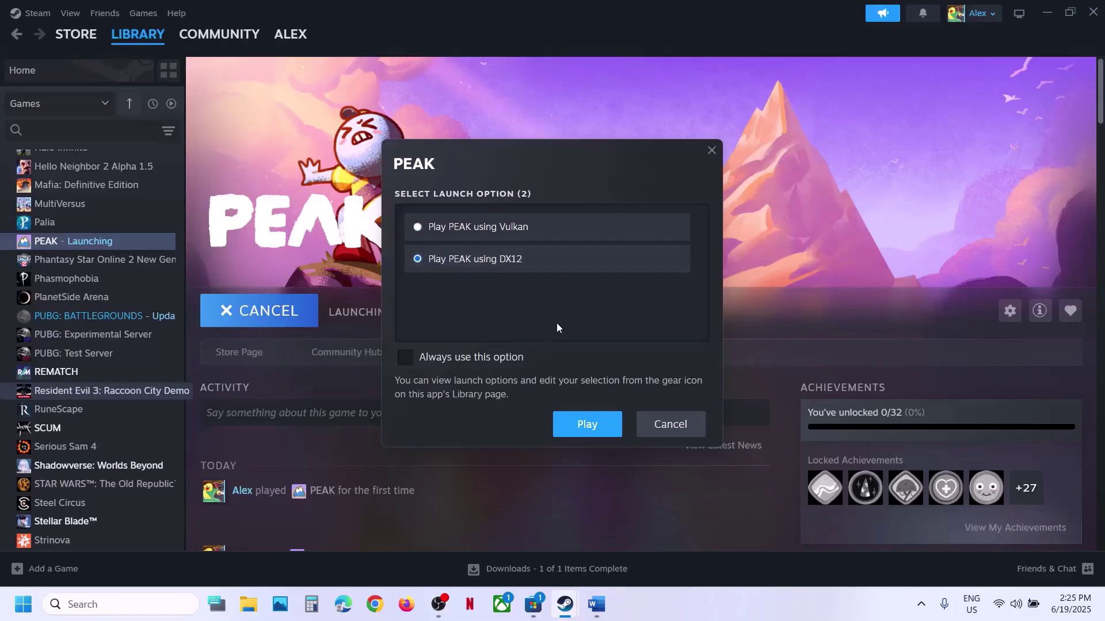
{"action": "left_click", "coordinate": [671, 424]}
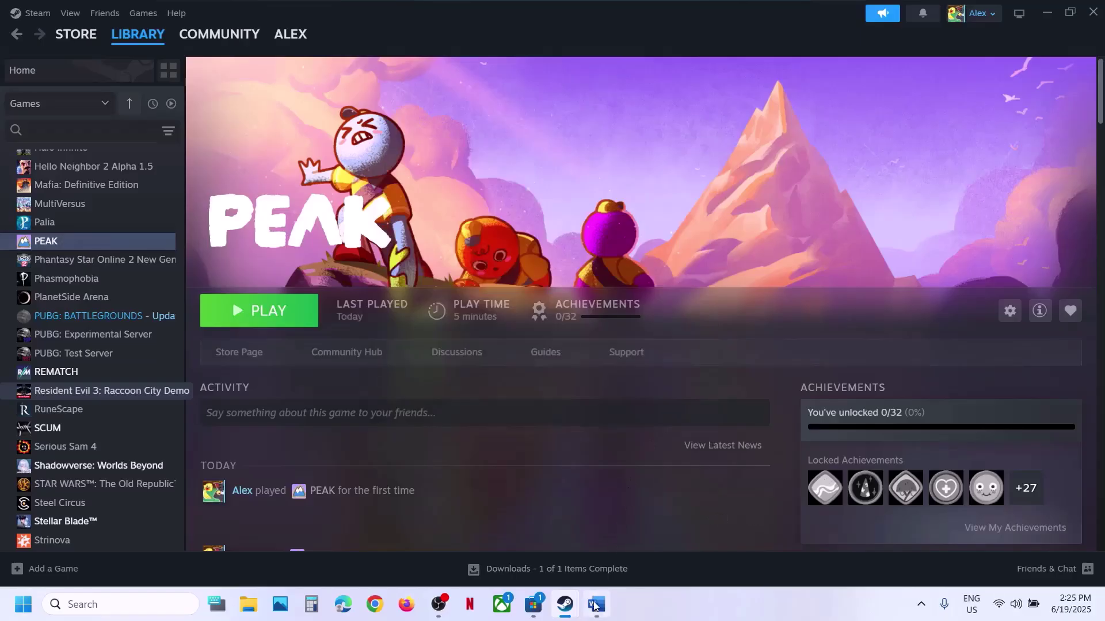
Copy the -force-d3d12 launch option from the Word guide
{"action": "left_click", "coordinate": [595, 606]}
{"action": "scroll", "coordinate": [374, 309], "scroll_direction": "down", "scroll_amount": 2}
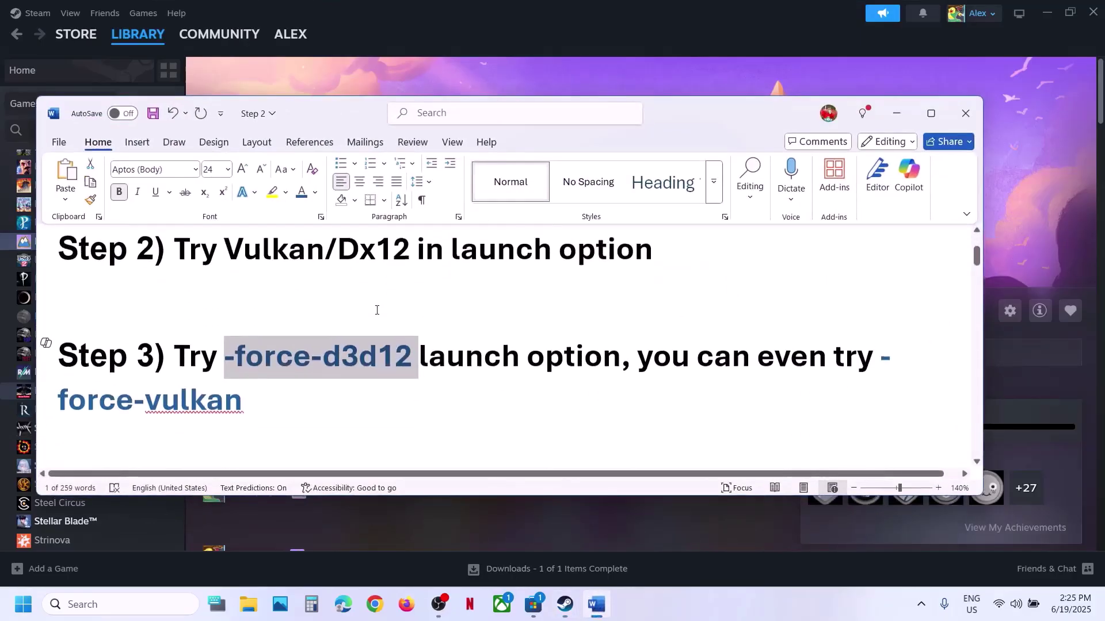
{"action": "right_click", "coordinate": [320, 340]}
{"action": "left_click", "coordinate": [368, 111]}
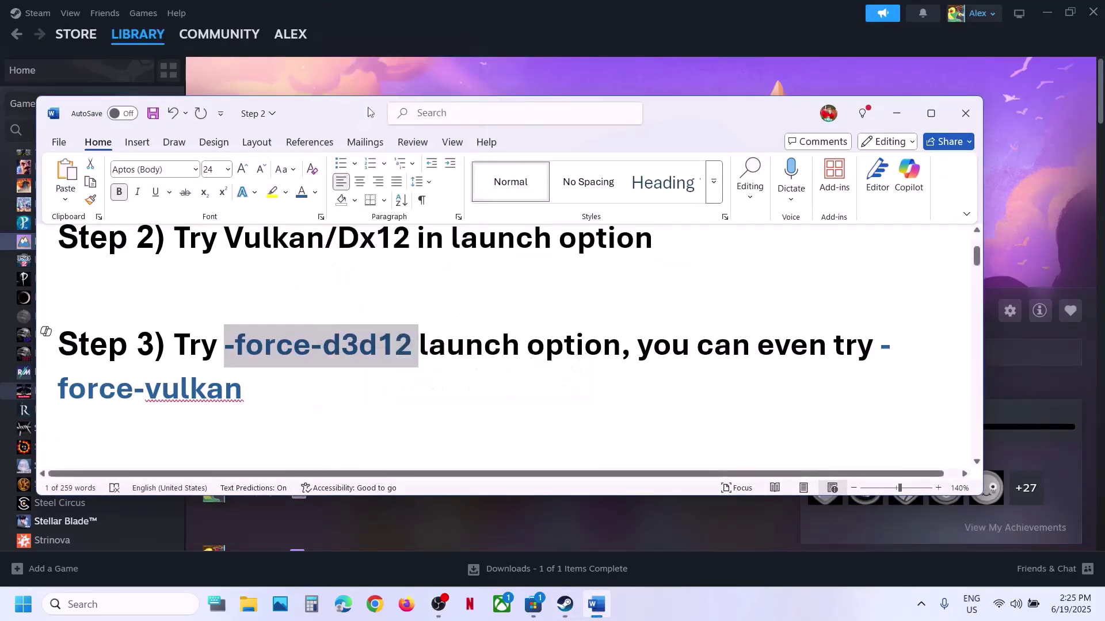
Paste -force-d3d12 into PEAK's Launch Options in Steam and close Properties
{"action": "left_click", "coordinate": [396, 74]}
{"action": "right_click", "coordinate": [61, 239]}
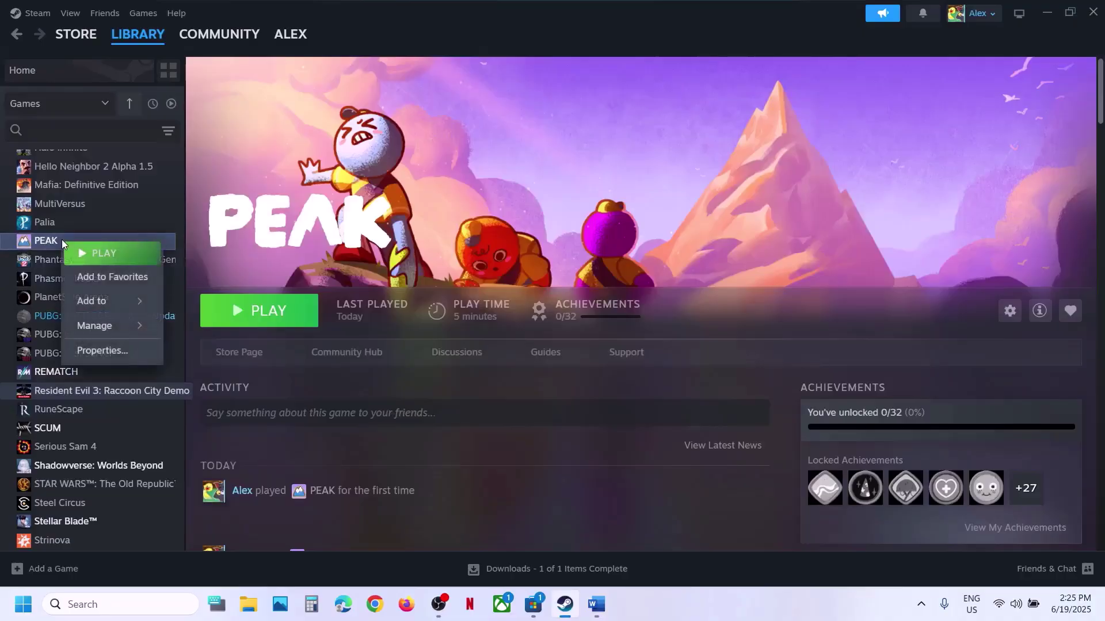
{"action": "left_click", "coordinate": [101, 349]}
{"action": "left_click", "coordinate": [497, 309]}
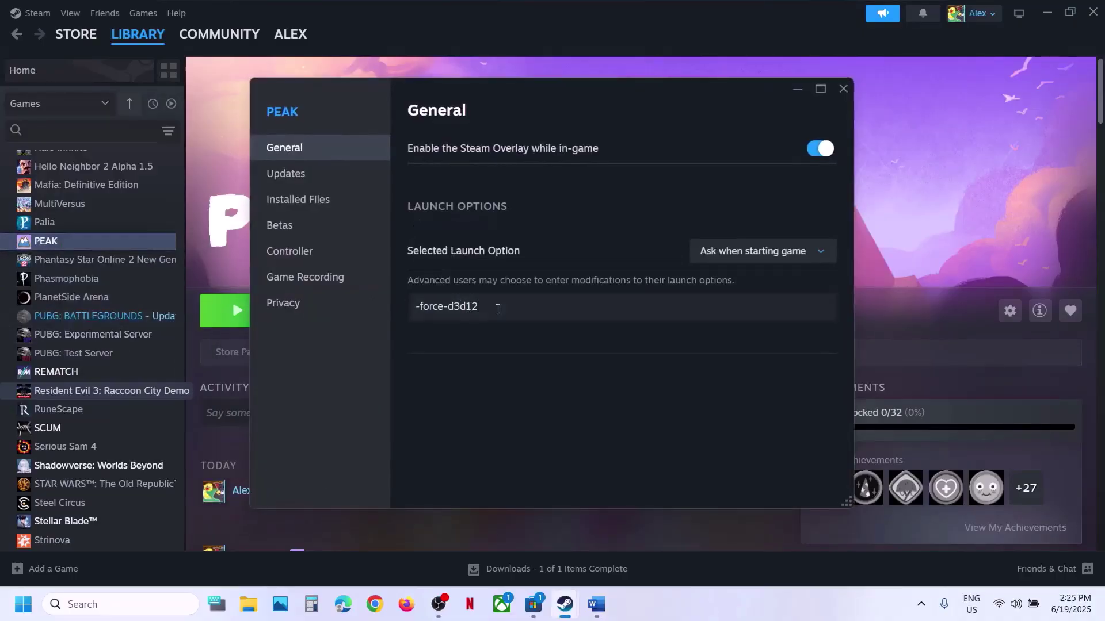
{"action": "left_click_drag", "start_coordinate": [497, 309], "coordinate": [355, 321]}
{"action": "key", "text": "ctrl+v"}
{"action": "left_click", "coordinate": [514, 363]}
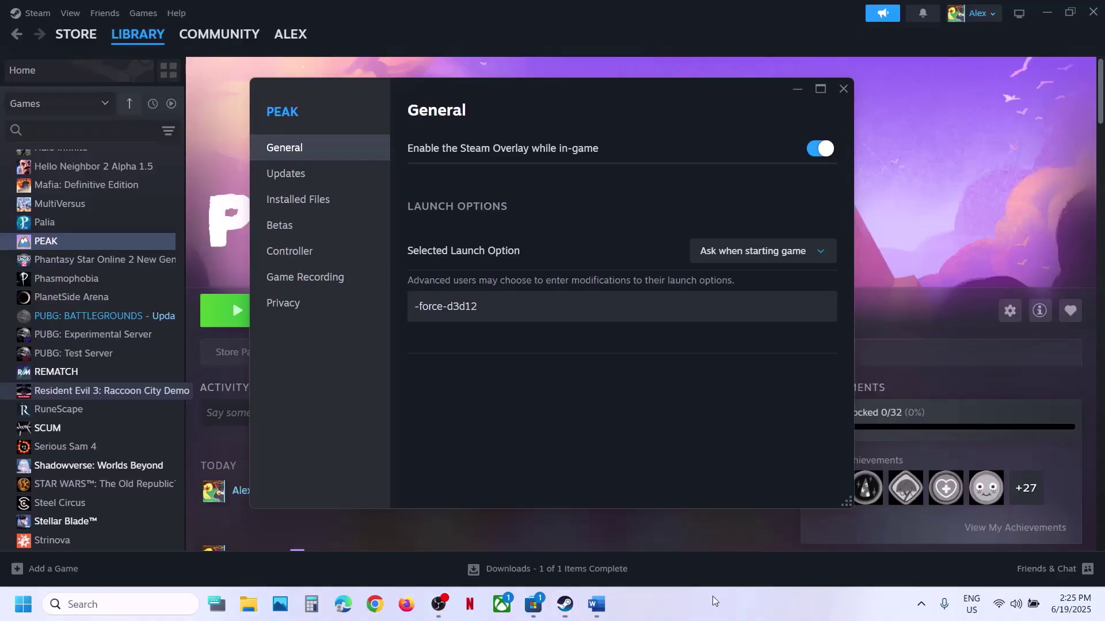
{"action": "key", "text": "Escape"}
Select the -force-vulkan option in the Word notes and return to Steam
{"action": "left_click", "coordinate": [596, 604]}
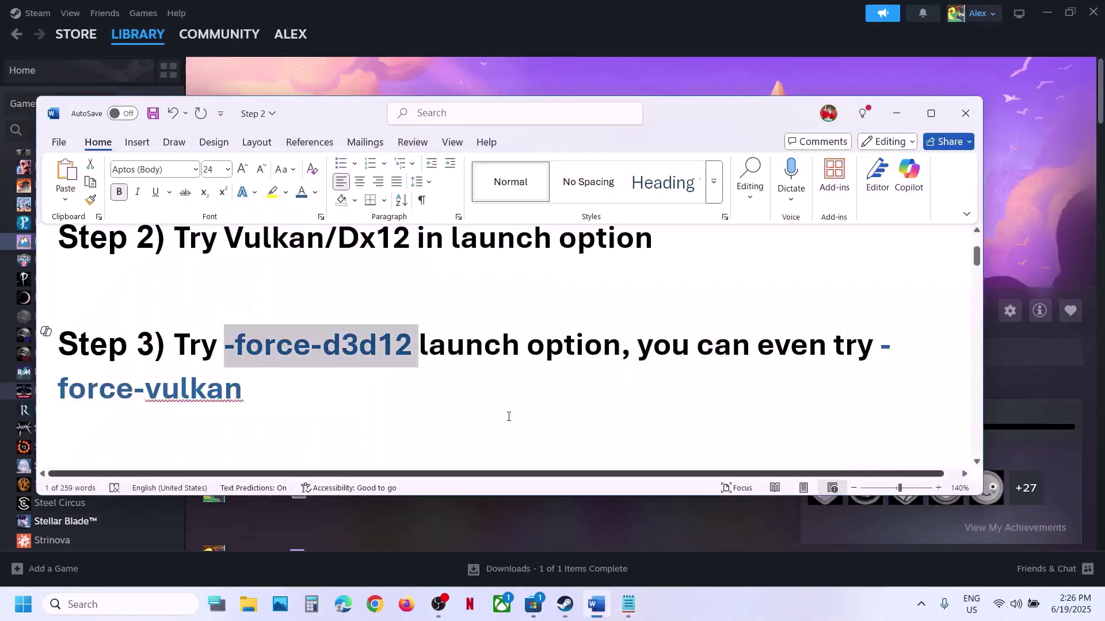
{"action": "left_click_drag", "start_coordinate": [264, 388], "coordinate": [882, 347]}
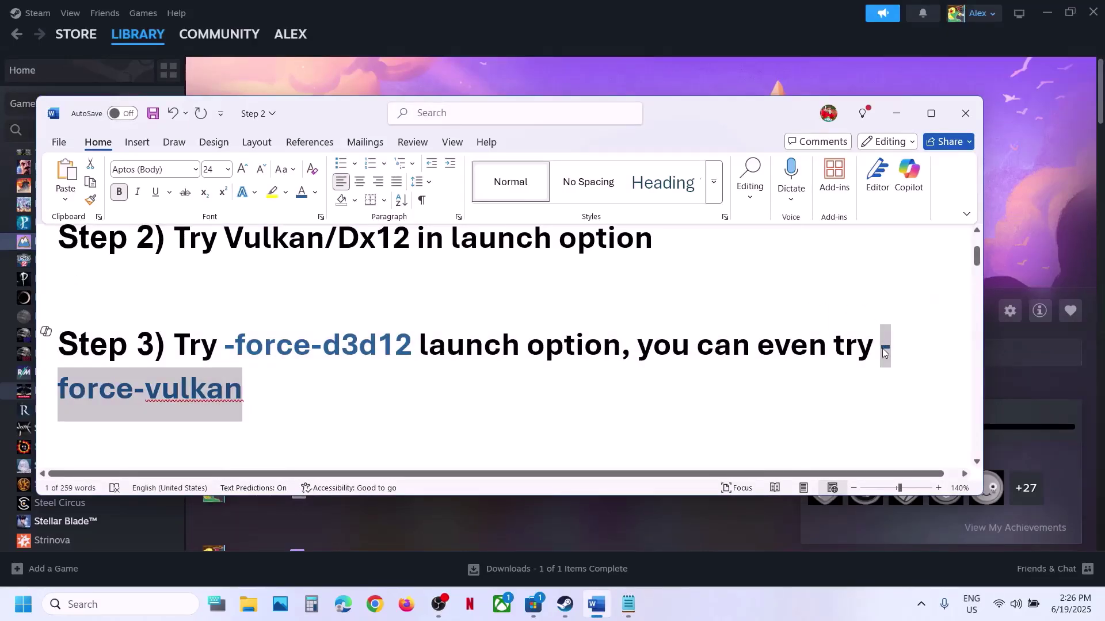
{"action": "left_click", "coordinate": [441, 67]}
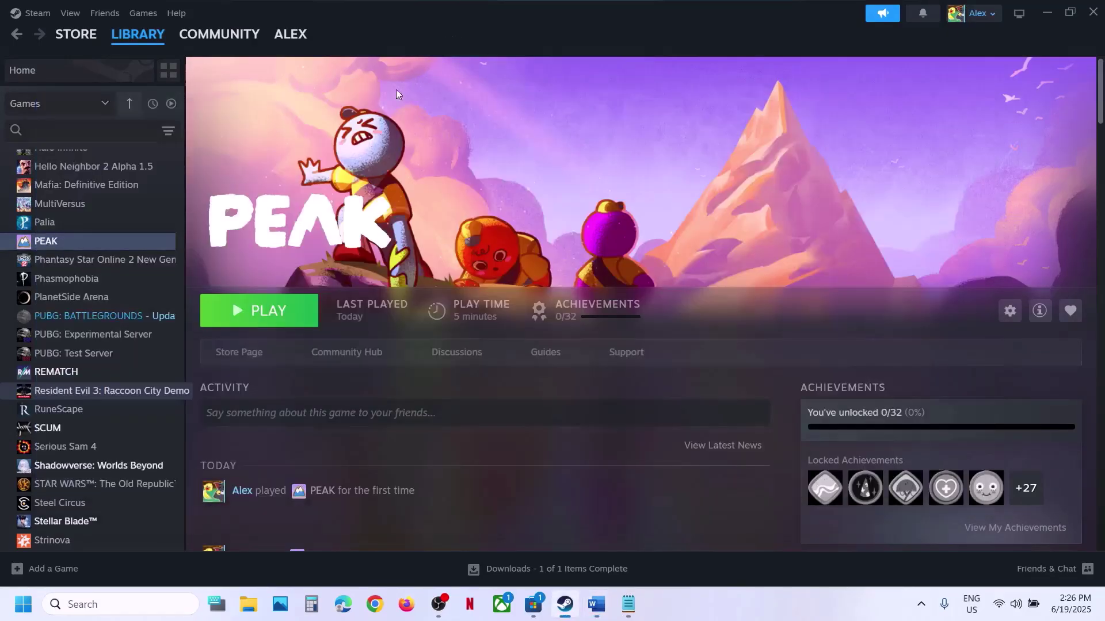
In PEAK's Properties, select the -force-d3d12 option and keep the launch mode as ask
{"action": "right_click", "coordinate": [51, 245]}
{"action": "left_click", "coordinate": [102, 354]}
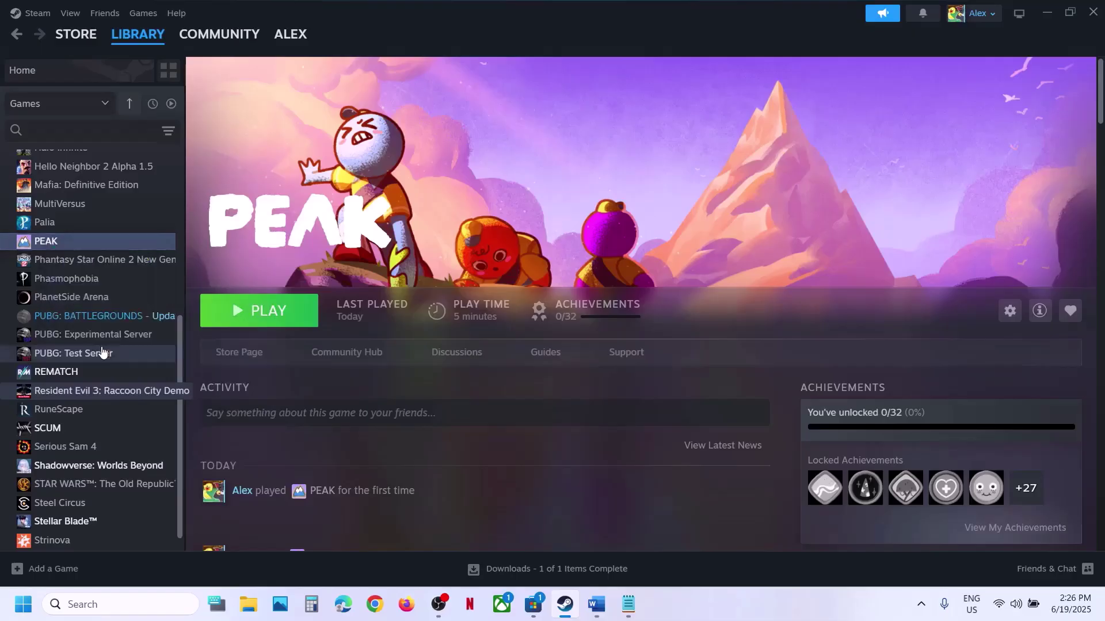
{"action": "left_click_drag", "start_coordinate": [498, 299], "coordinate": [394, 304]}
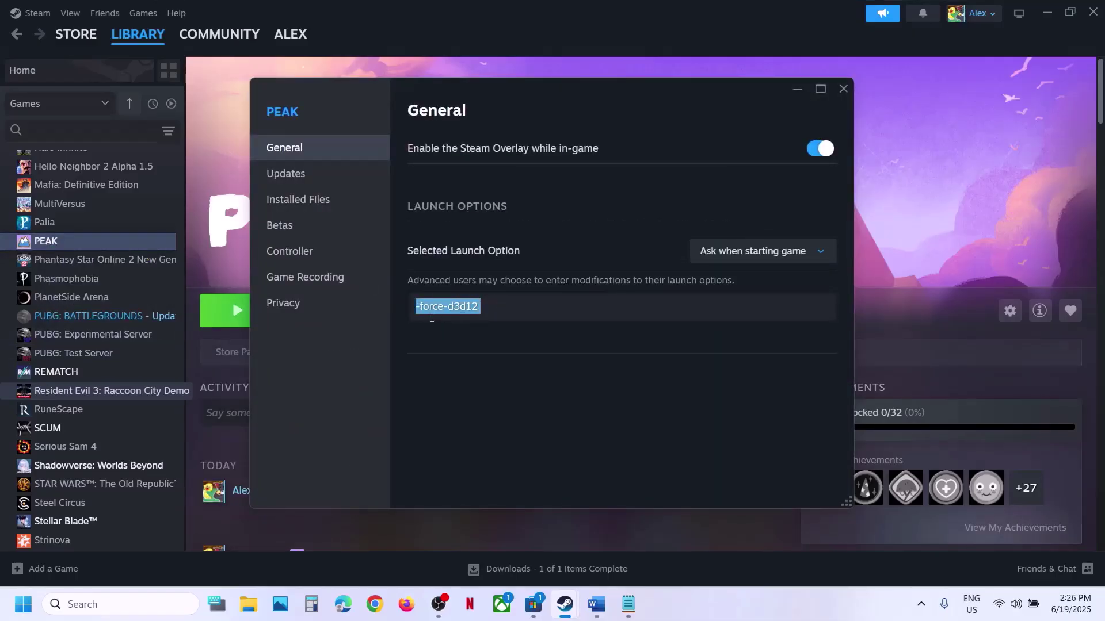
{"action": "left_click", "coordinate": [788, 262]}
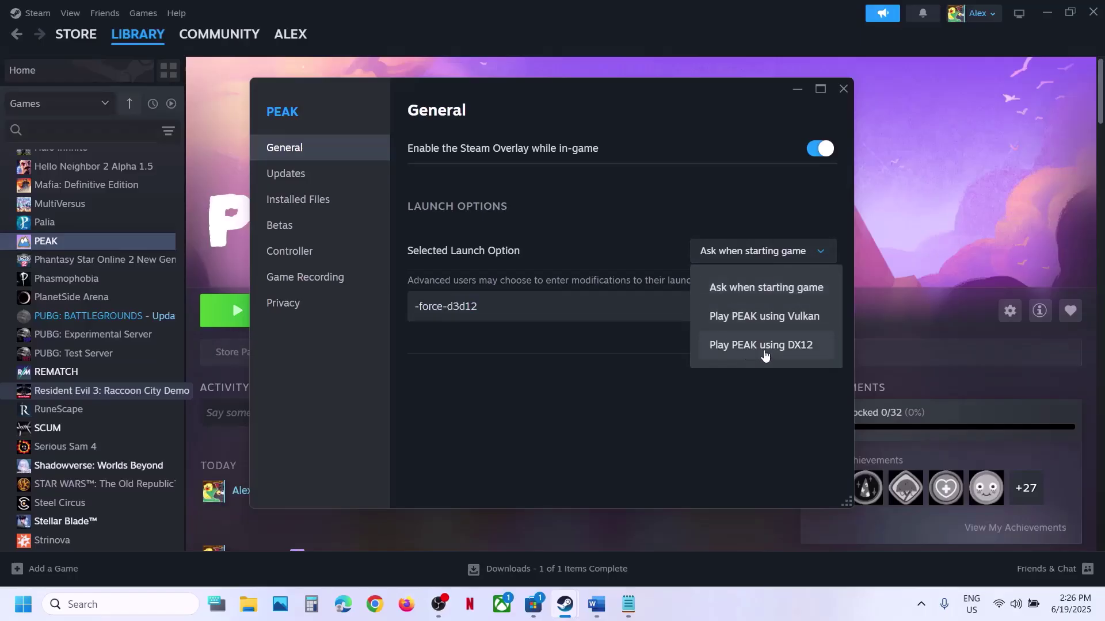
{"action": "left_click", "coordinate": [673, 374]}
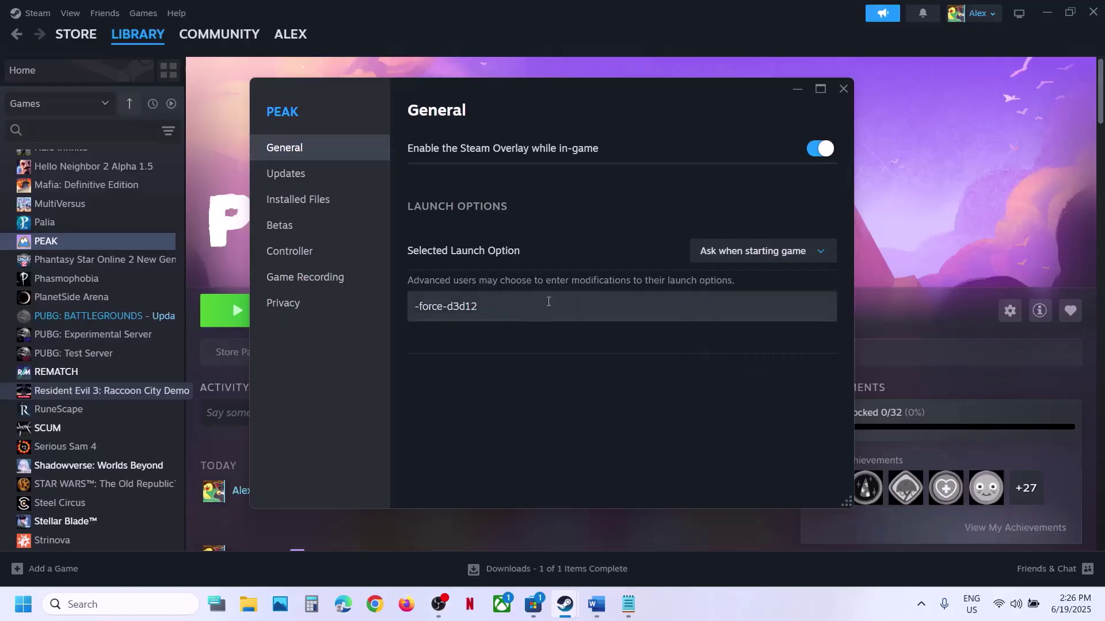
Replace PEAK's launch option with -force-vulkan, leaving the launch choice on ask
{"action": "triple_click", "coordinate": [498, 296]}
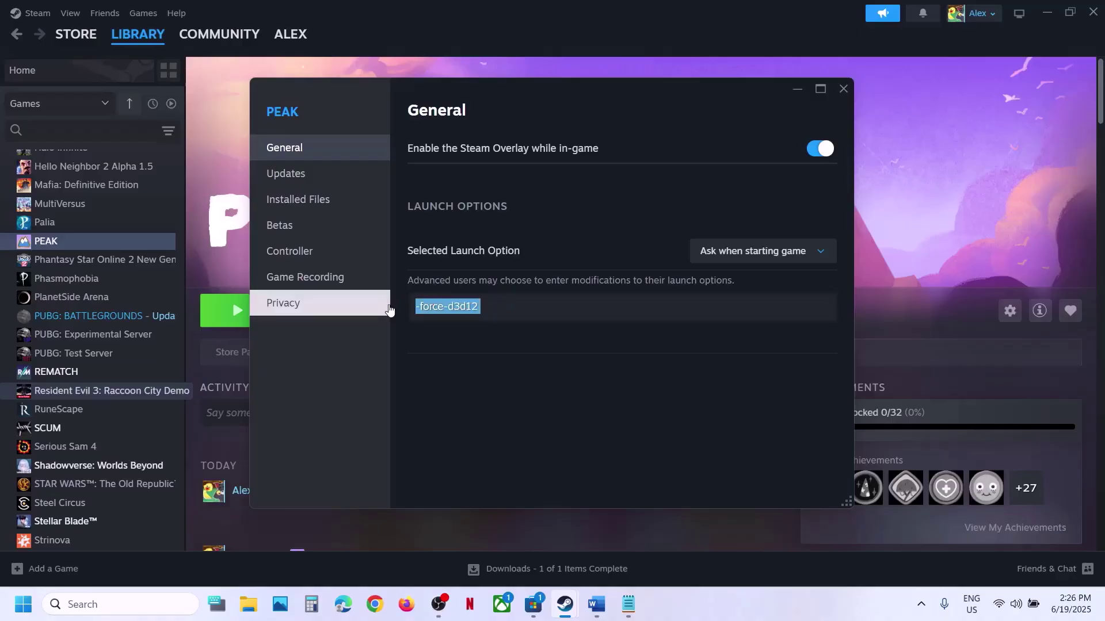
{"action": "type", "text": "-force-vulkan"}
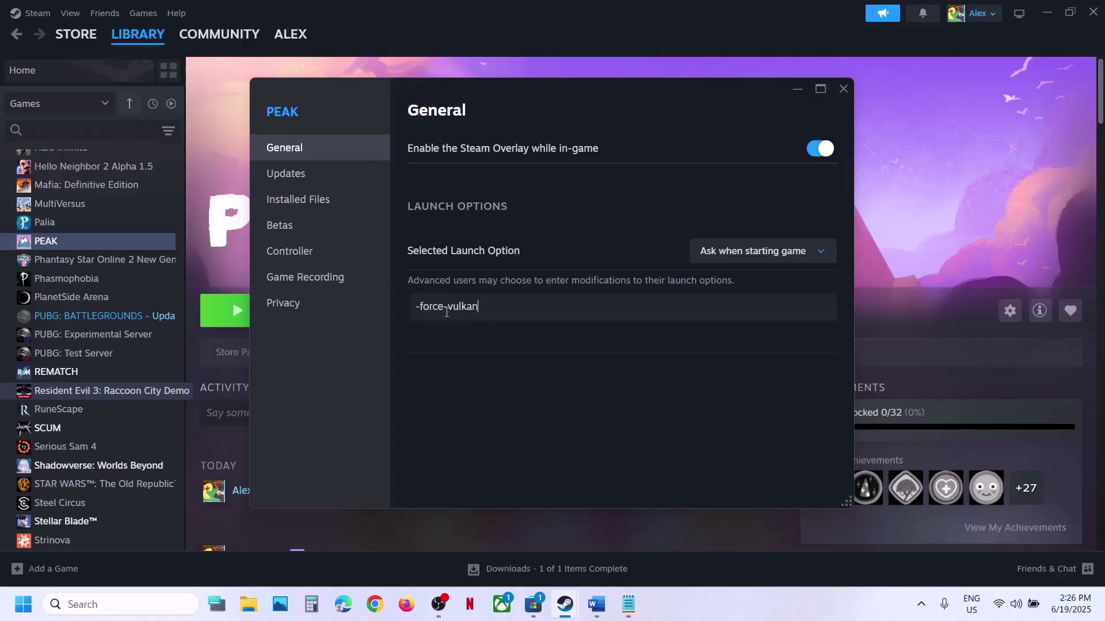
{"action": "left_click", "coordinate": [794, 253]}
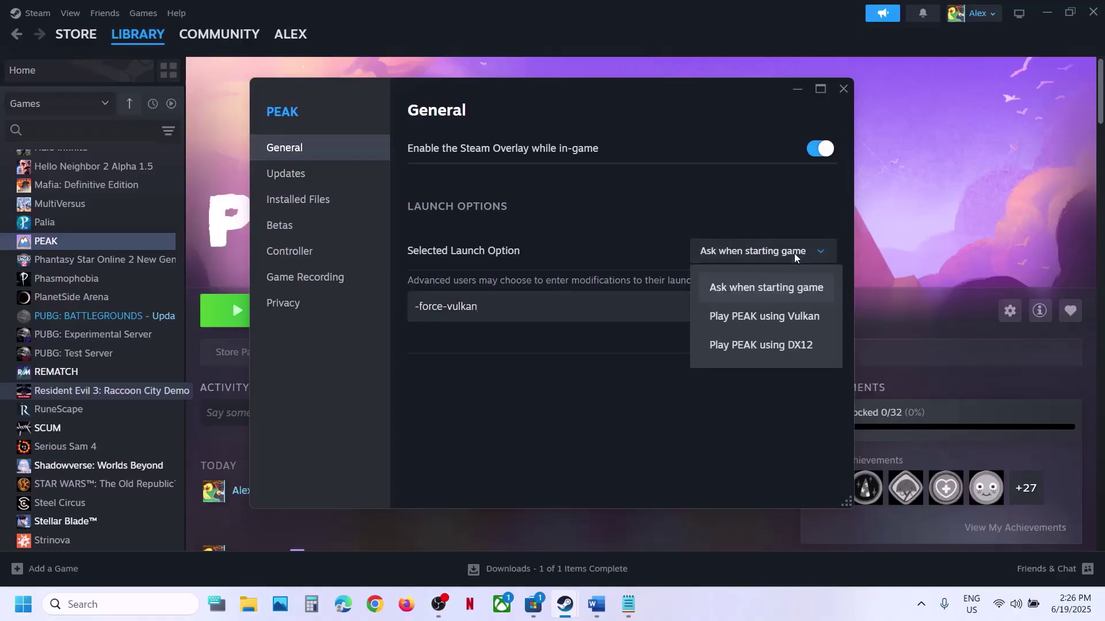
{"action": "left_click", "coordinate": [626, 229]}
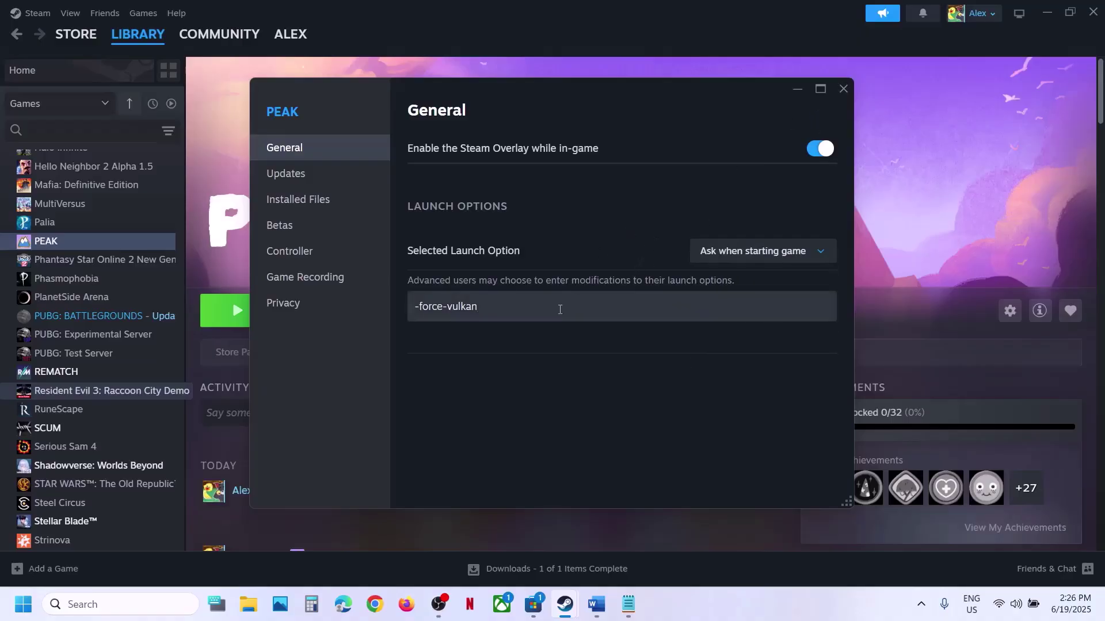
Delete the -force-vulkan text so launch options are empty, and close Properties
{"action": "left_click_drag", "start_coordinate": [562, 308], "coordinate": [395, 310]}
{"action": "key", "text": "BackSpace"}
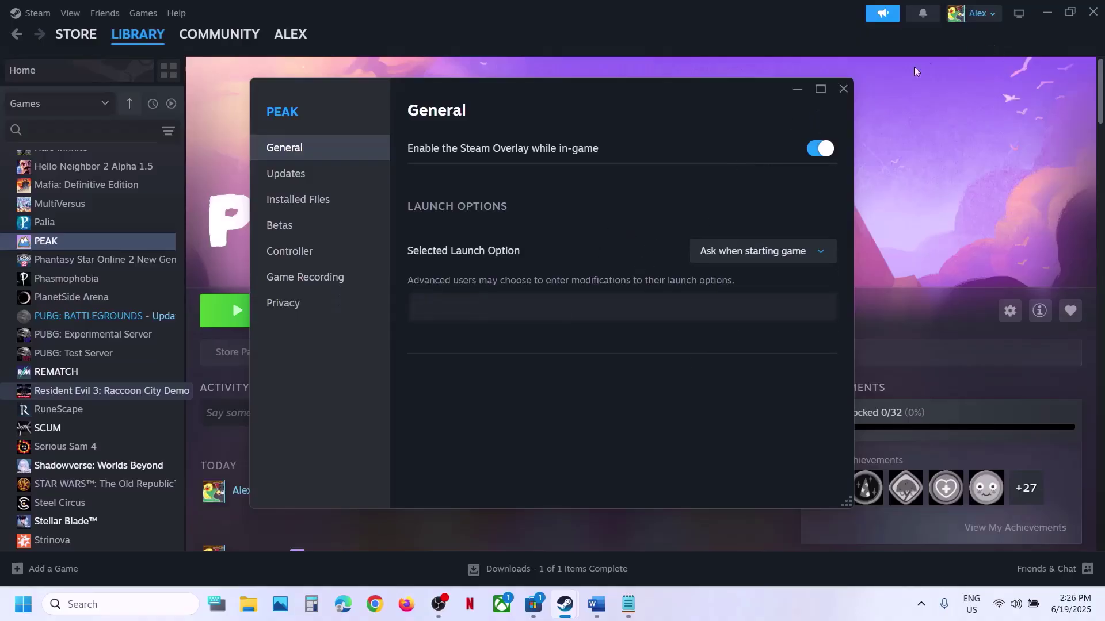
{"action": "left_click", "coordinate": [842, 89]}
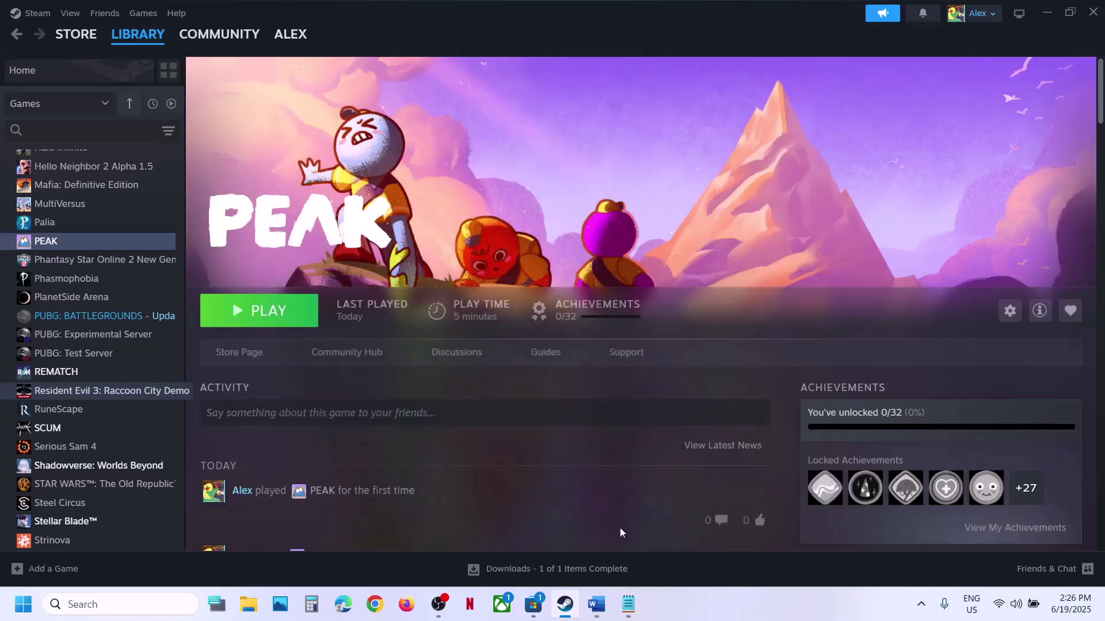
Launch Registry Editor from a 'regi' search and allow it to make changes
{"action": "left_click", "coordinate": [599, 610]}
{"action": "scroll", "coordinate": [426, 390], "scroll_direction": "down", "scroll_amount": 3}
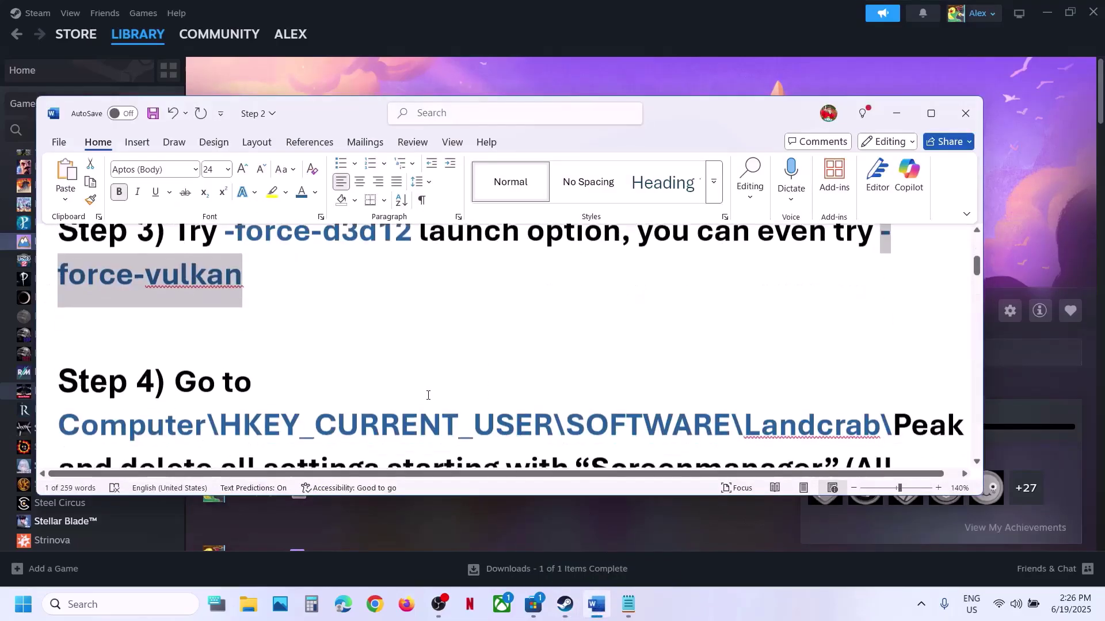
{"action": "scroll", "coordinate": [428, 395], "scroll_direction": "down", "scroll_amount": 1}
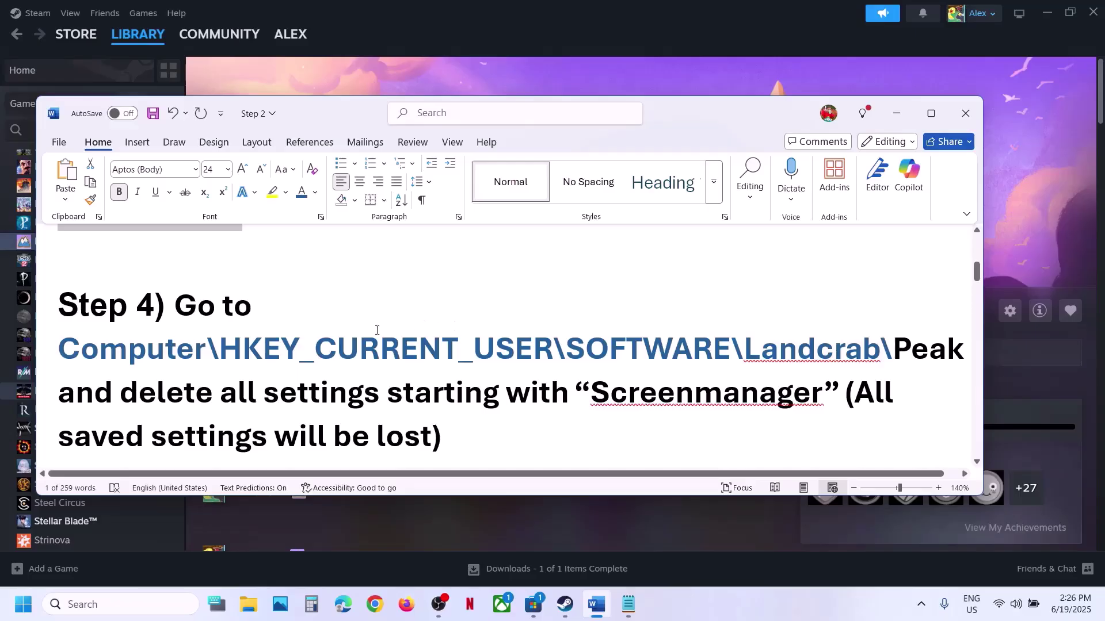
{"action": "left_click", "coordinate": [106, 609]}
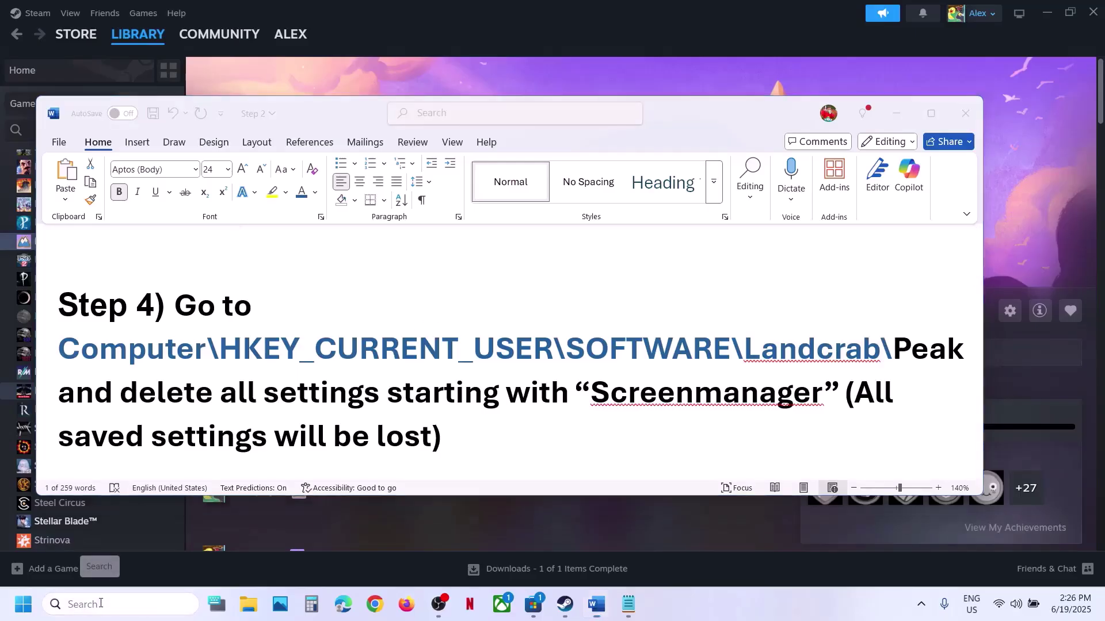
{"action": "type", "text": "regi"}
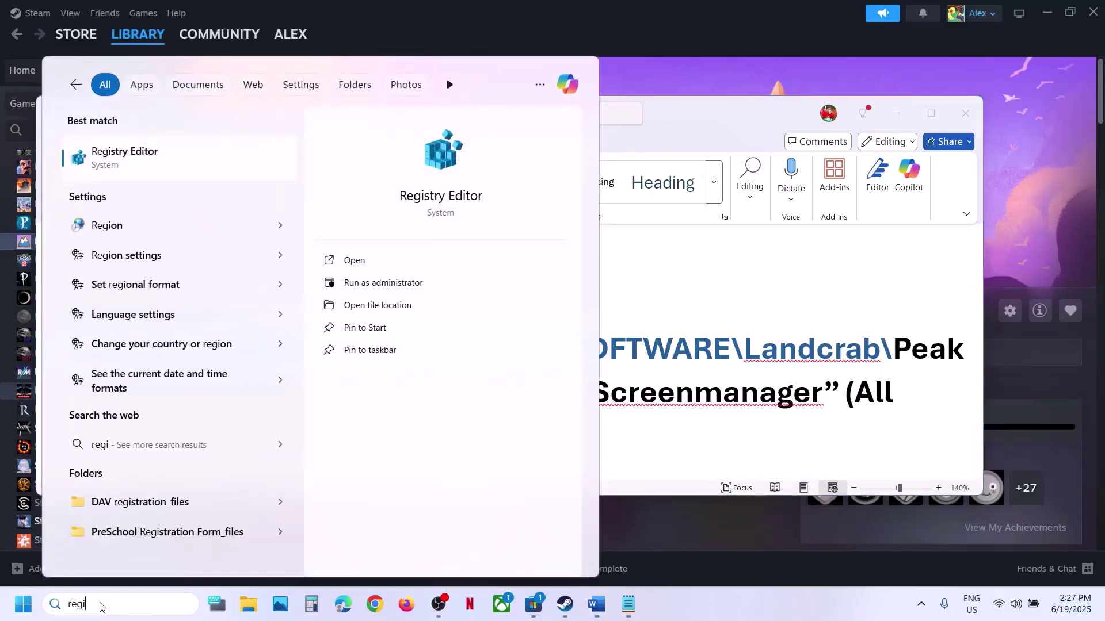
{"action": "left_click", "coordinate": [175, 147]}
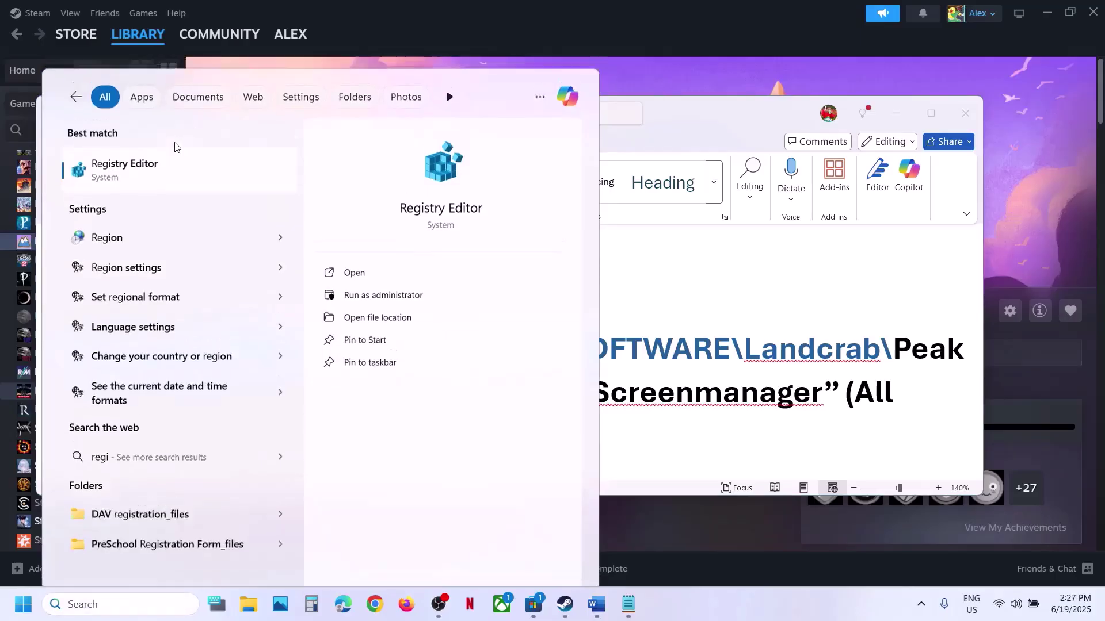
{"action": "left_click", "coordinate": [458, 416]}
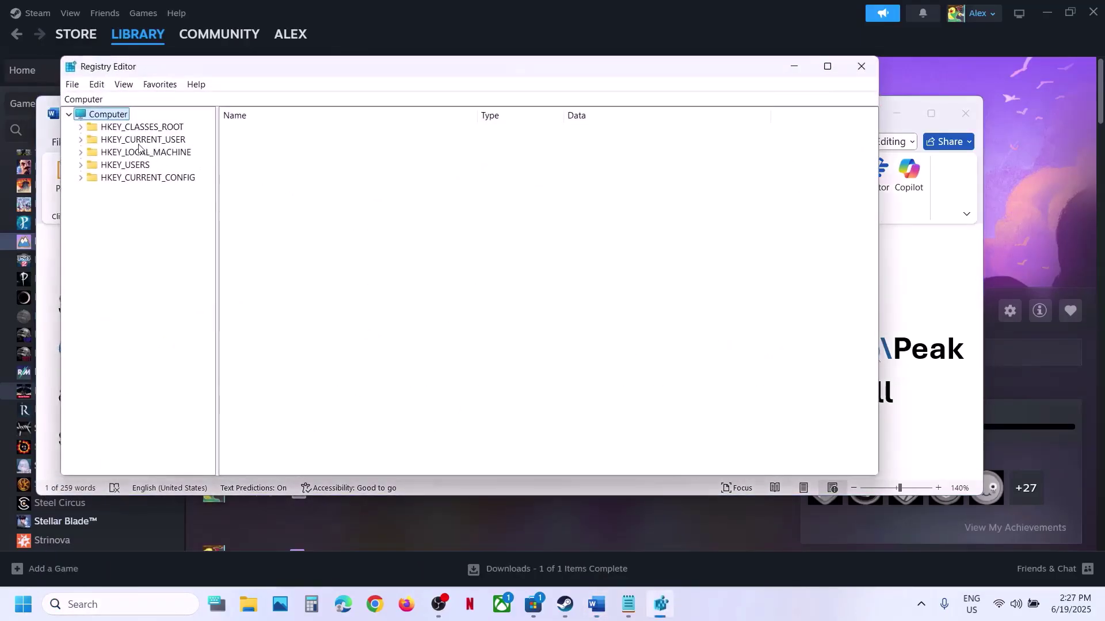
Navigate to HKEY_CURRENT_USER\Software\LandCrab\PEAK to show its values
{"action": "left_click", "coordinate": [139, 144]}
{"action": "left_click", "coordinate": [80, 139]}
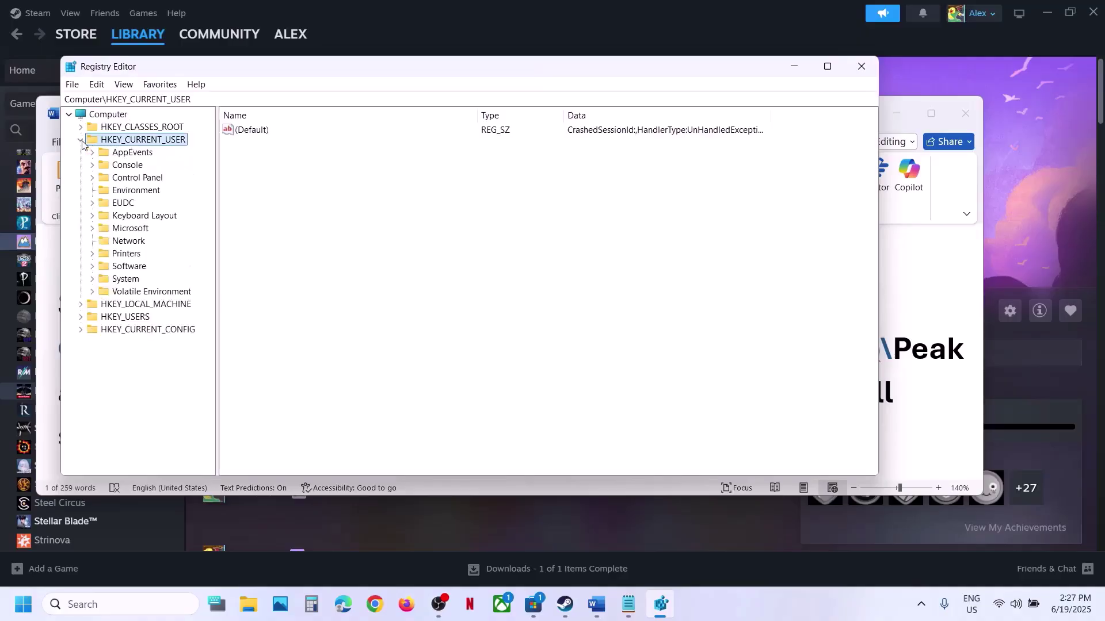
{"action": "key", "text": "alt+Tab"}
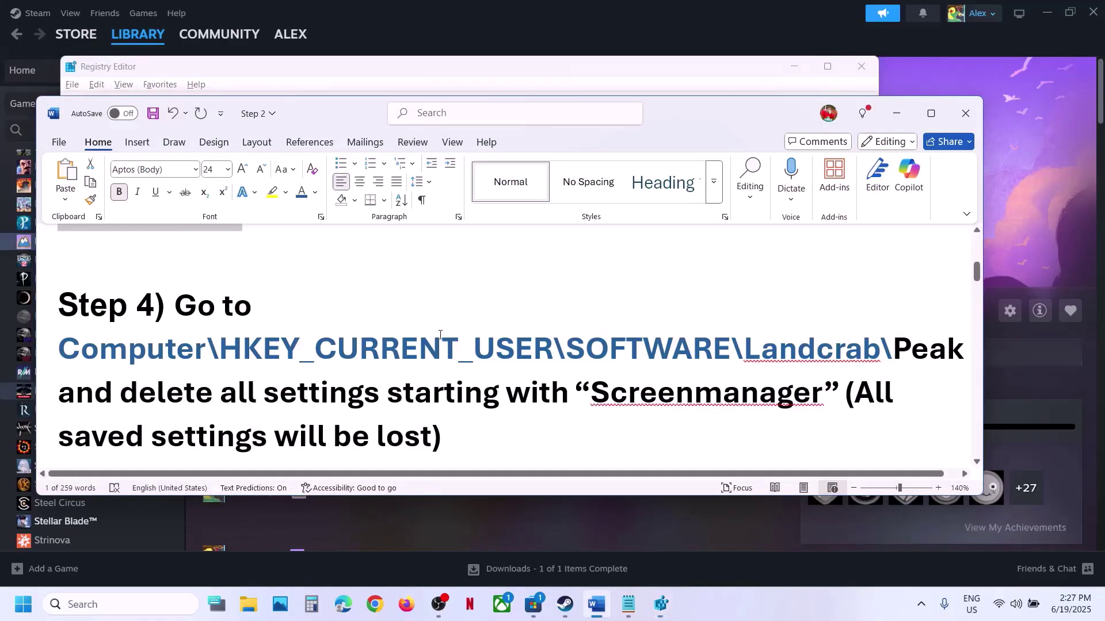
{"action": "key", "text": "alt+Tab"}
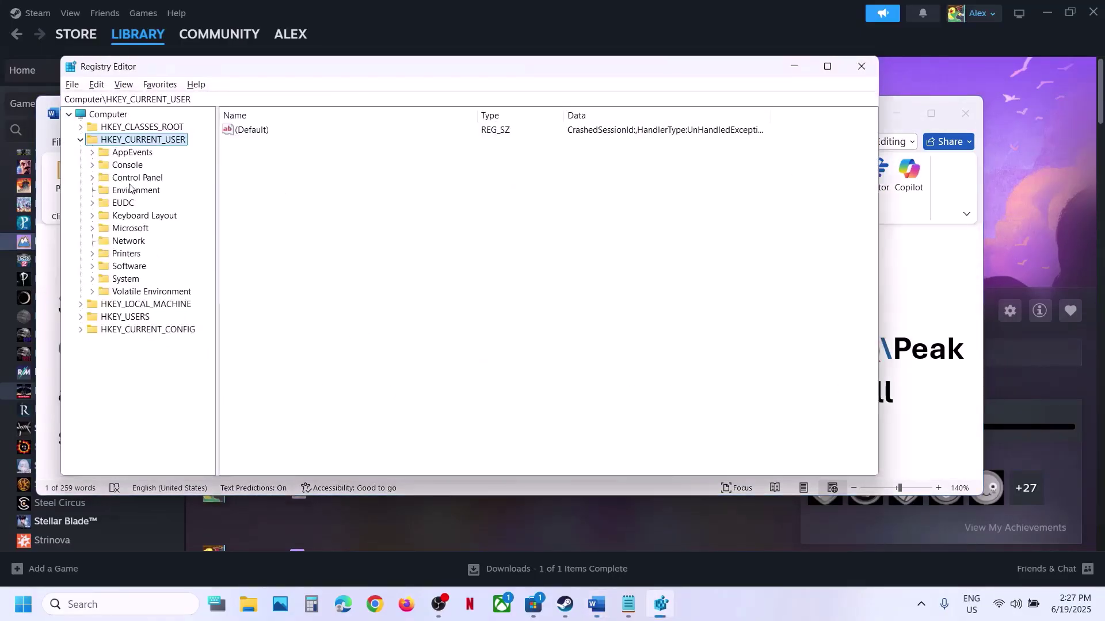
{"action": "left_click", "coordinate": [128, 267]}
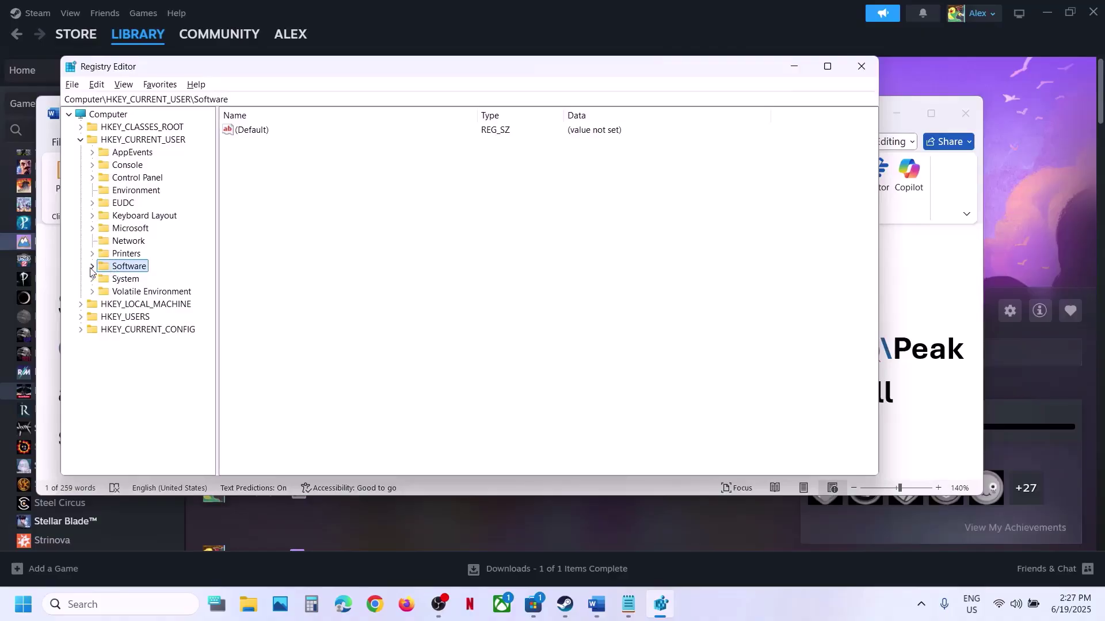
{"action": "left_click", "coordinate": [92, 266]}
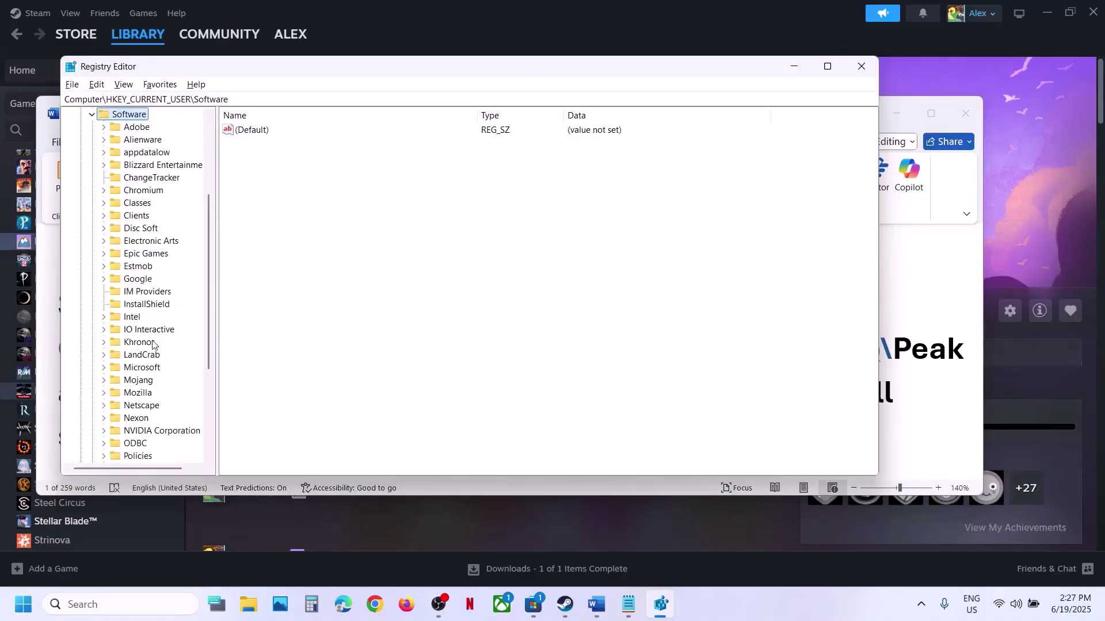
{"action": "left_click", "coordinate": [141, 358]}
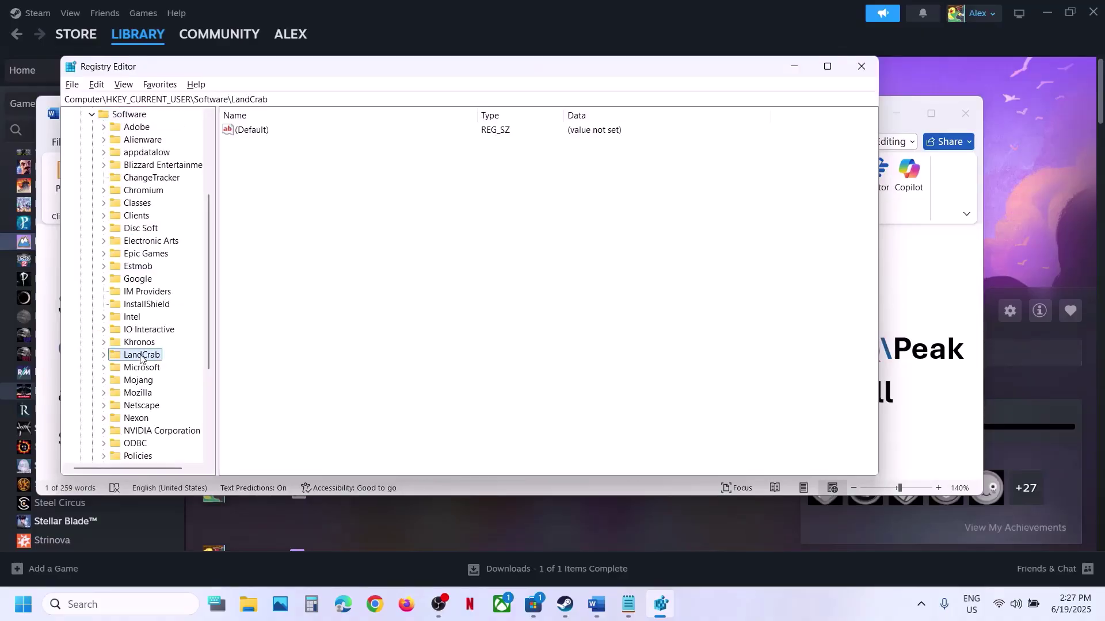
{"action": "left_click", "coordinate": [104, 355]}
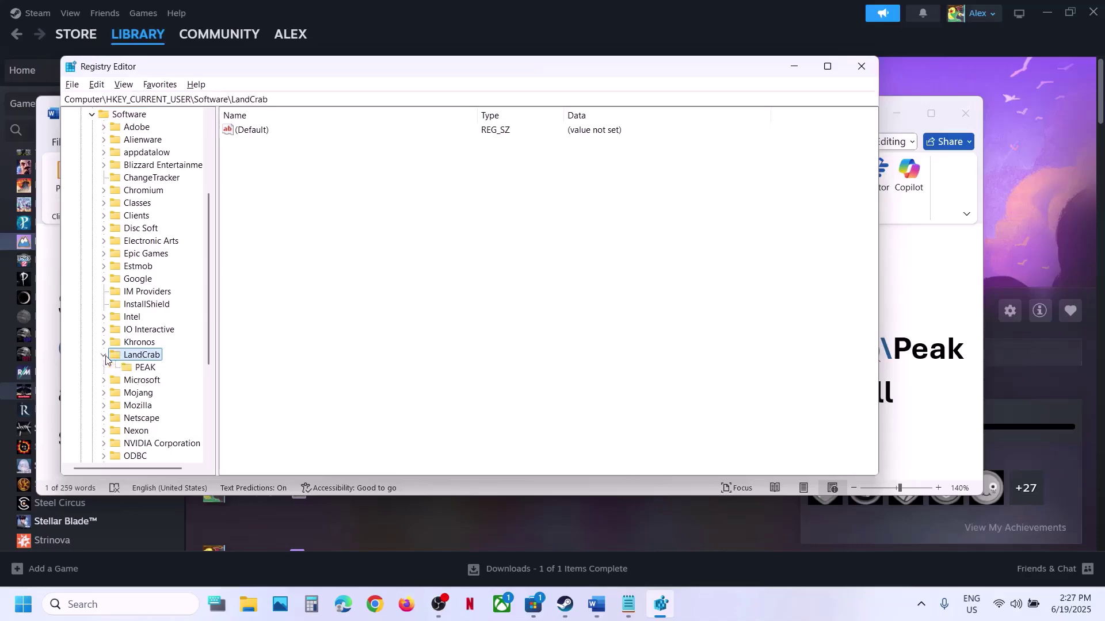
{"action": "left_click", "coordinate": [146, 369]}
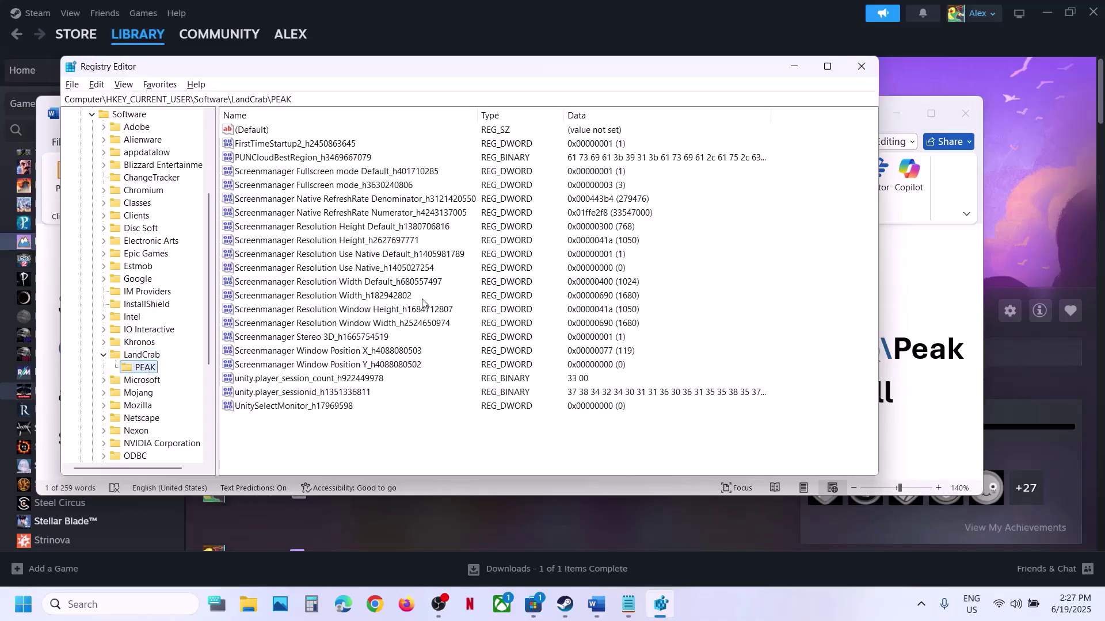
Review the guide's Step 4 on deleting Screenmanager settings and the PEAK registry path
{"action": "left_click", "coordinate": [908, 356]}
{"action": "double_click", "coordinate": [706, 393]}
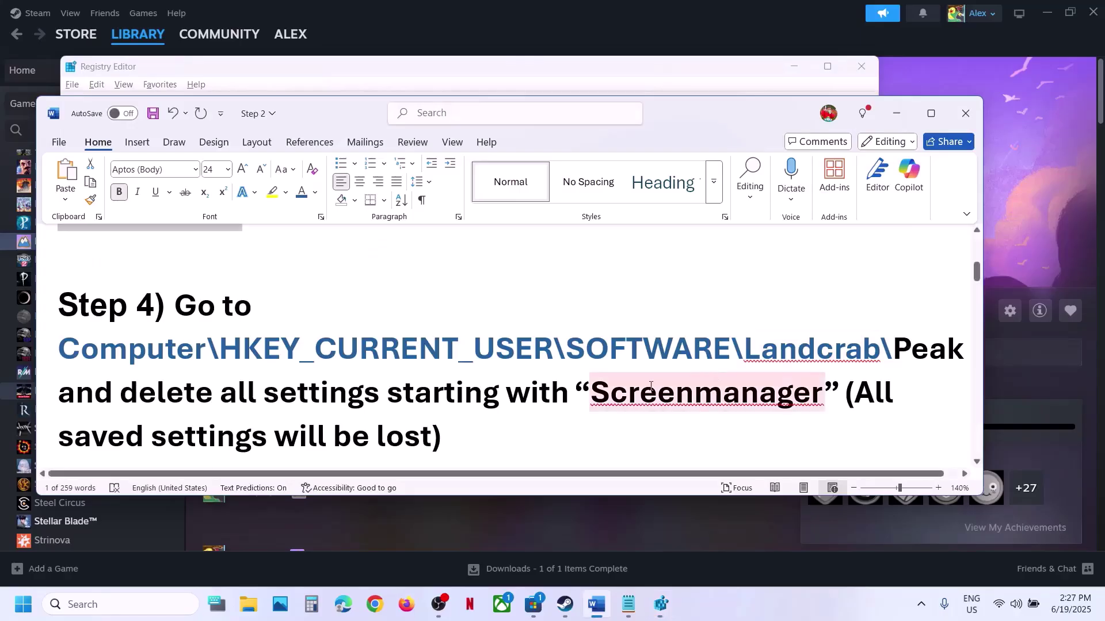
{"action": "left_click", "coordinate": [401, 400]}
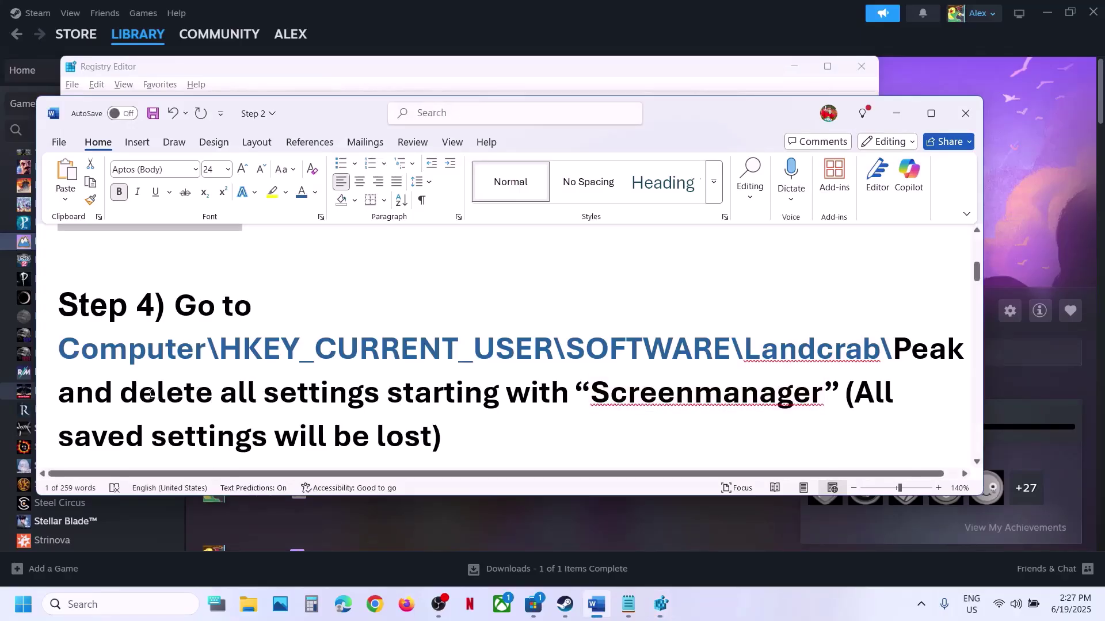
{"action": "left_click_drag", "start_coordinate": [133, 394], "coordinate": [706, 397]}
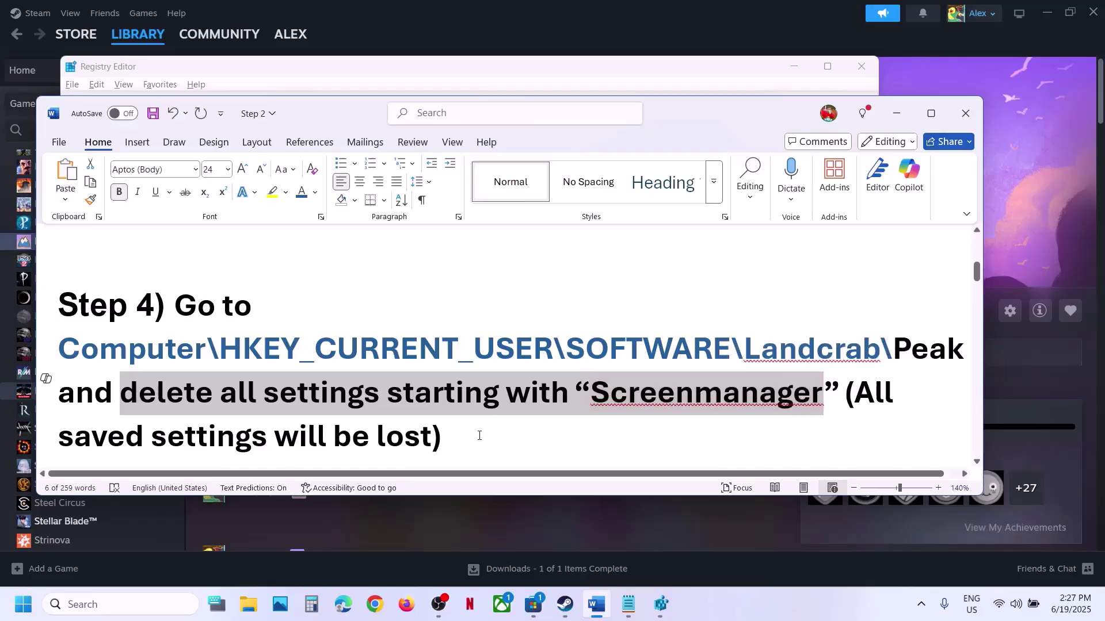
{"action": "left_click_drag", "start_coordinate": [479, 436], "coordinate": [826, 396]}
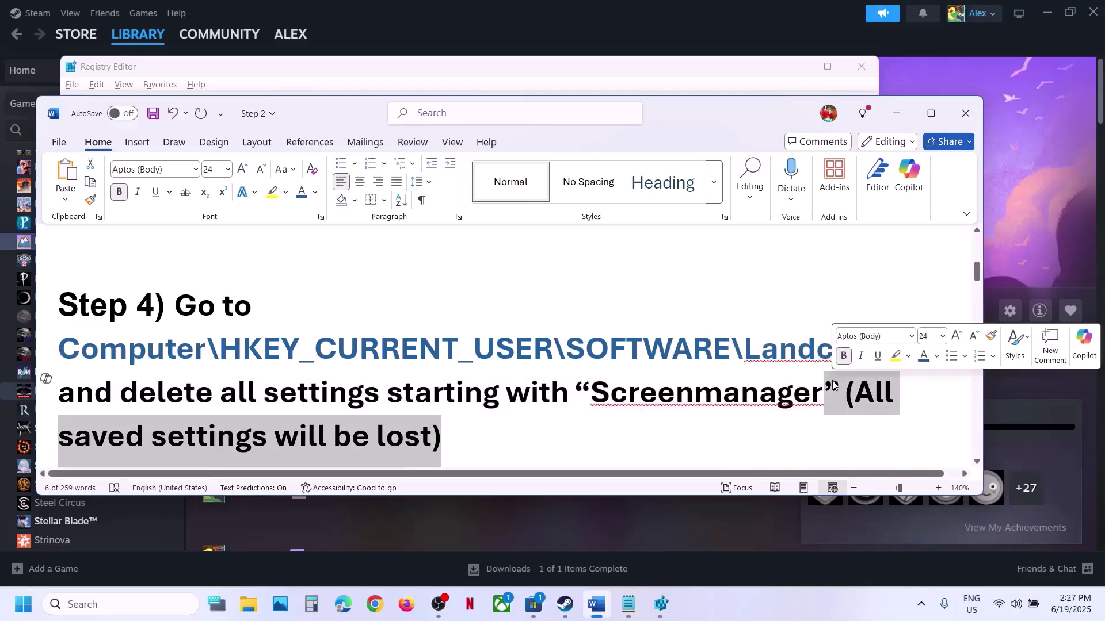
{"action": "left_click", "coordinate": [434, 401]}
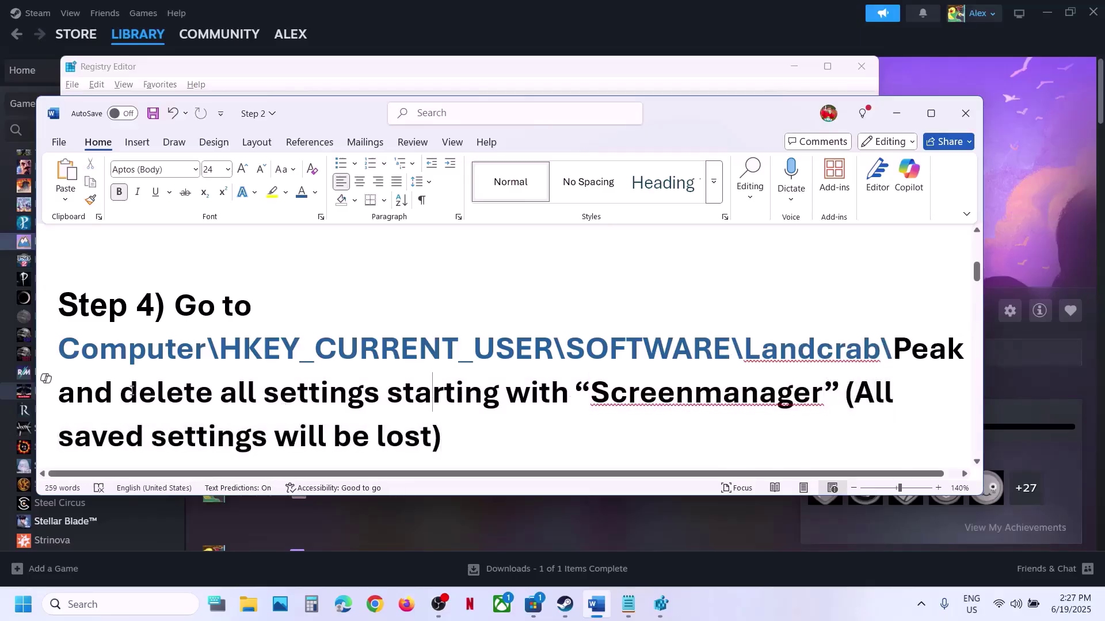
{"action": "left_click_drag", "start_coordinate": [132, 393], "coordinate": [673, 348]}
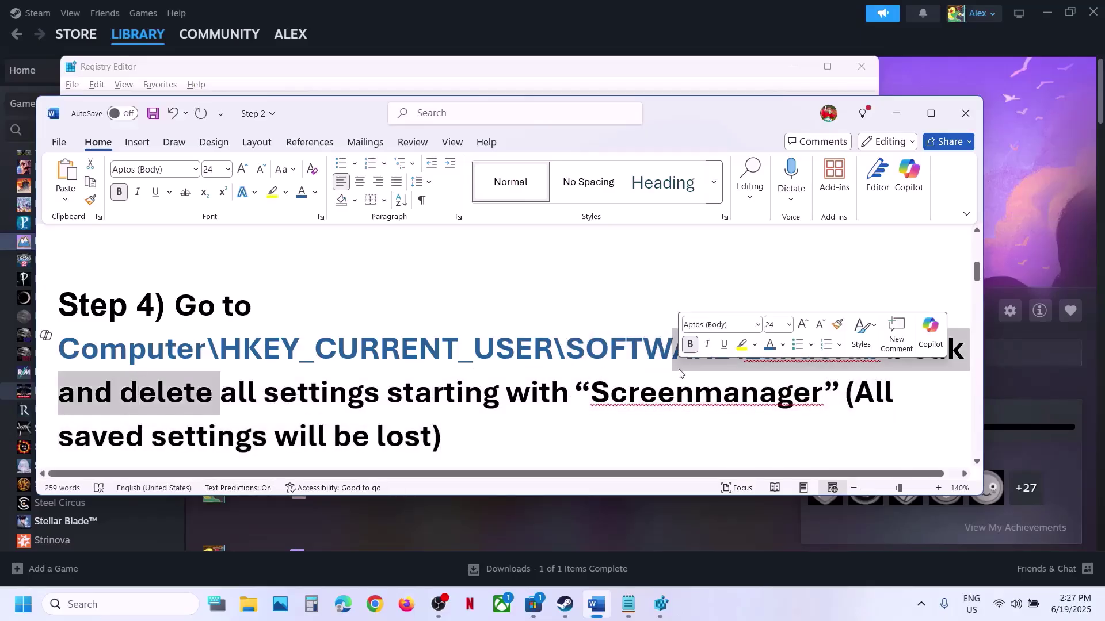
Select every Screenmanager value under PEAK and delete them, confirming the deletion
{"action": "left_click", "coordinate": [652, 84]}
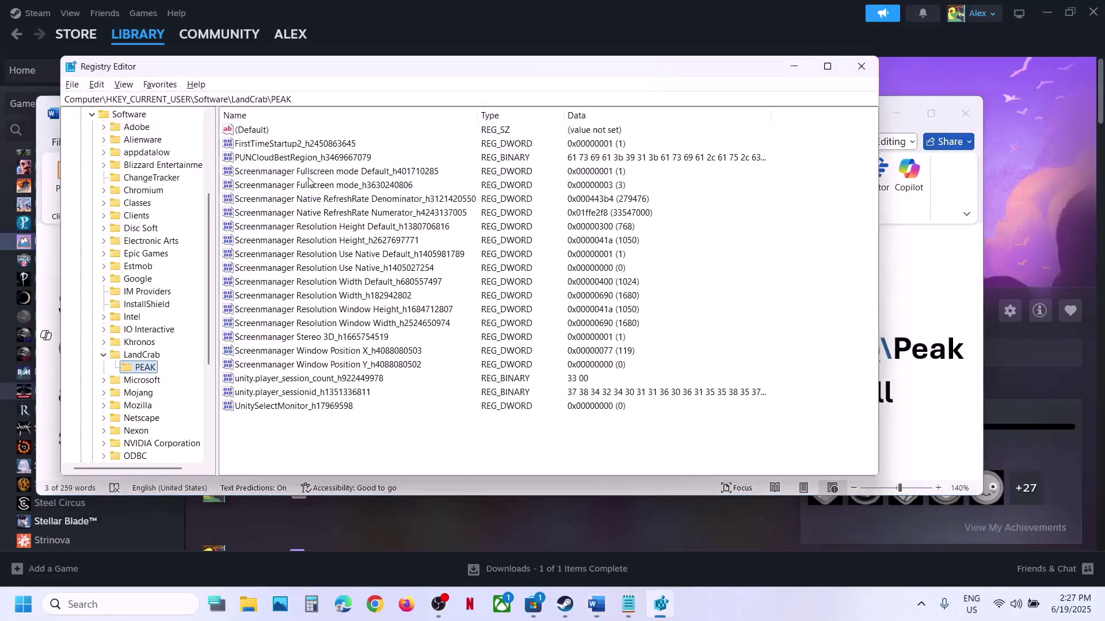
{"action": "left_click", "coordinate": [309, 175]}
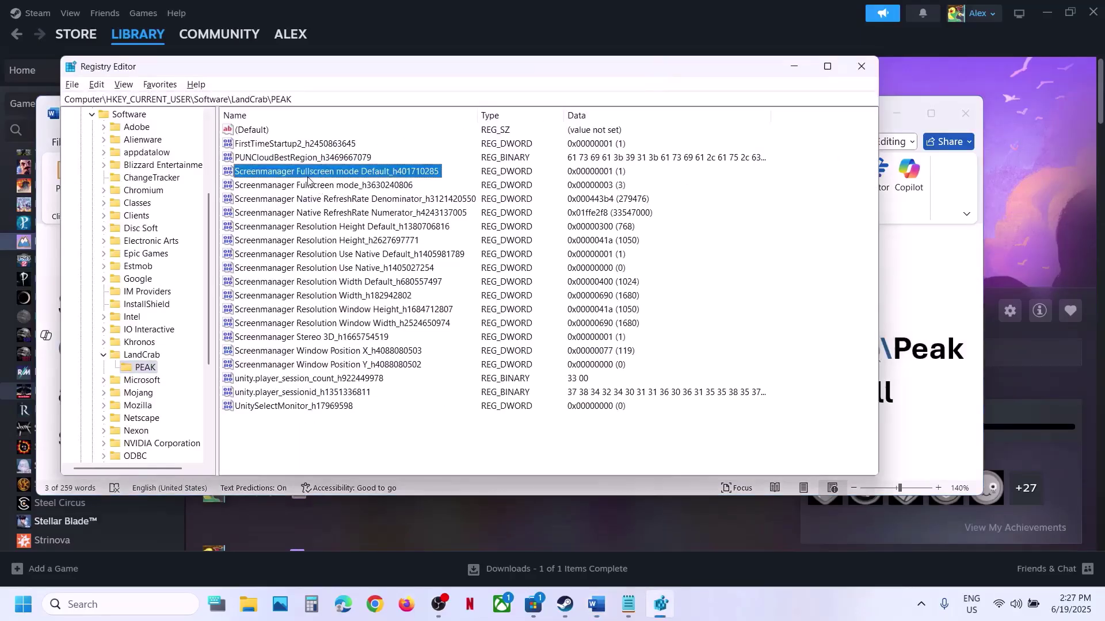
{"action": "left_click", "coordinate": [302, 366], "text": "shift"}
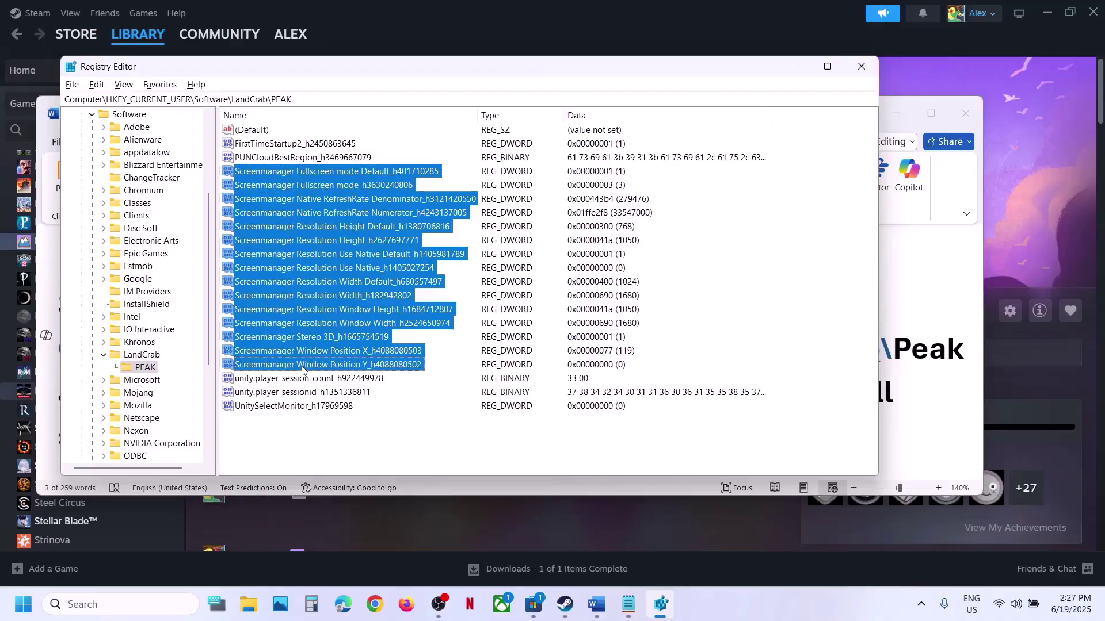
{"action": "right_click", "coordinate": [311, 283]}
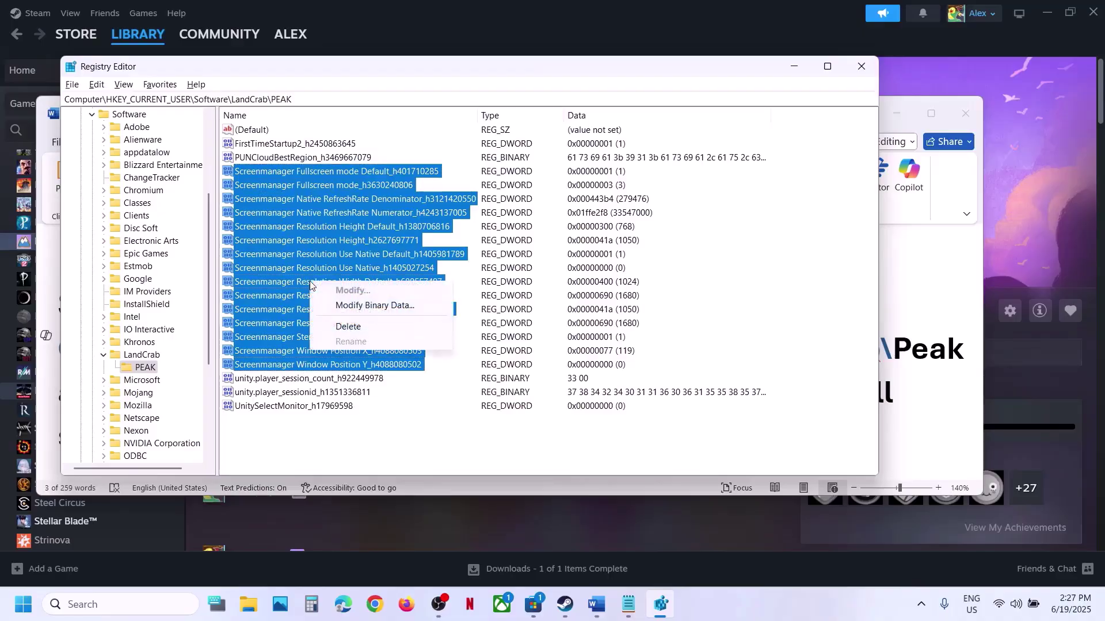
{"action": "left_click", "coordinate": [377, 328]}
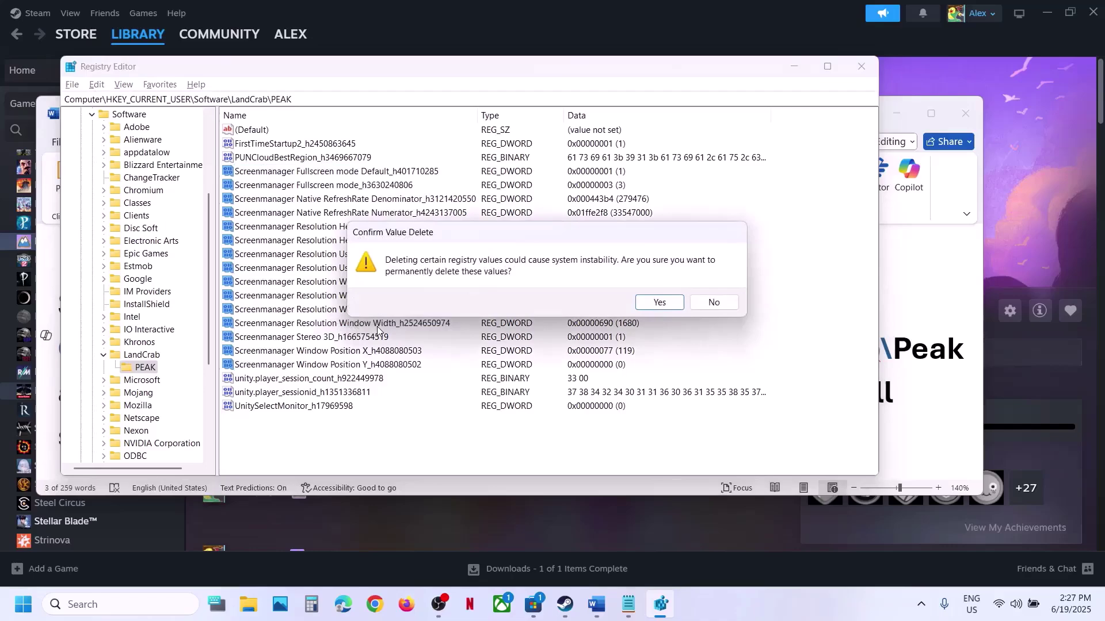
{"action": "left_click", "coordinate": [642, 300]}
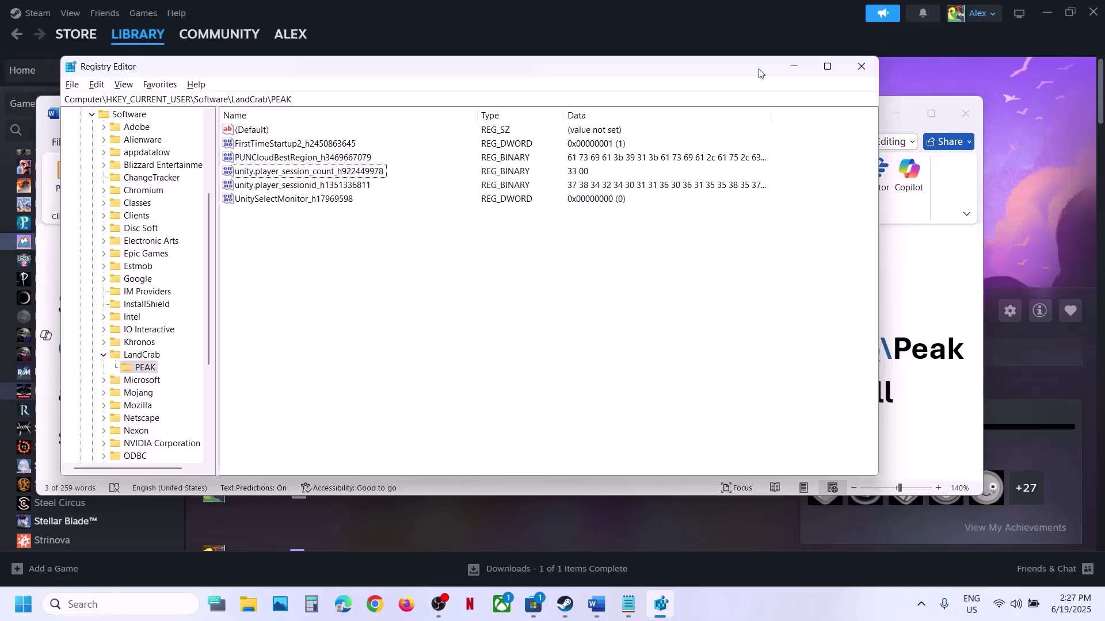
Highlight the guide's Step 5 on allowing PEAK's exe through antivirus and firewall
{"action": "left_click", "coordinate": [764, 46]}
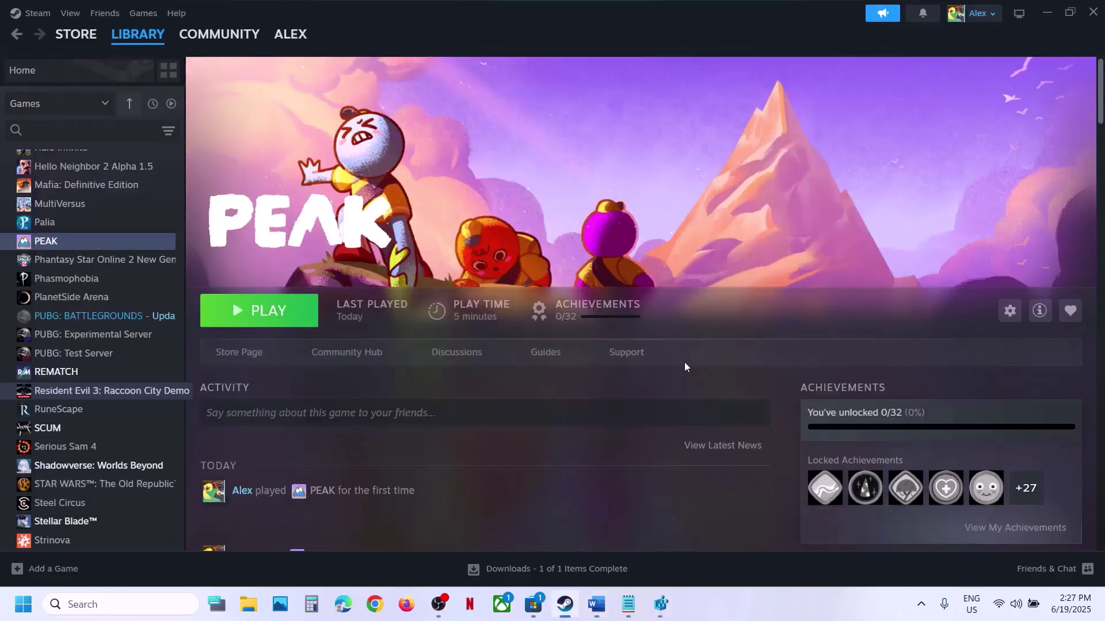
{"action": "left_click", "coordinate": [596, 604]}
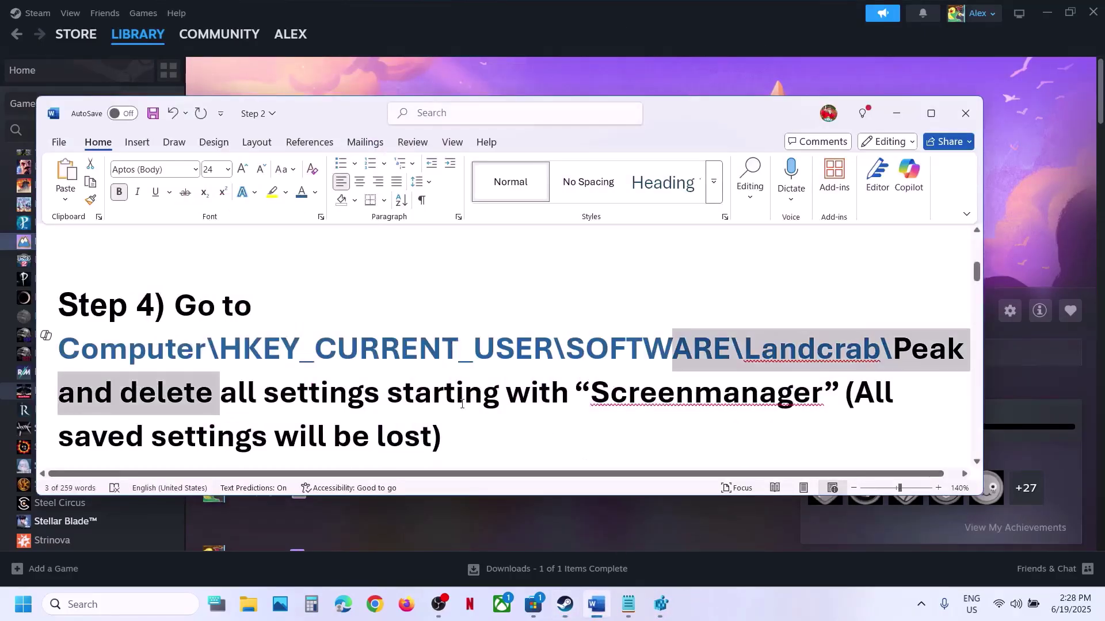
{"action": "scroll", "coordinate": [462, 403], "scroll_direction": "down", "scroll_amount": 5}
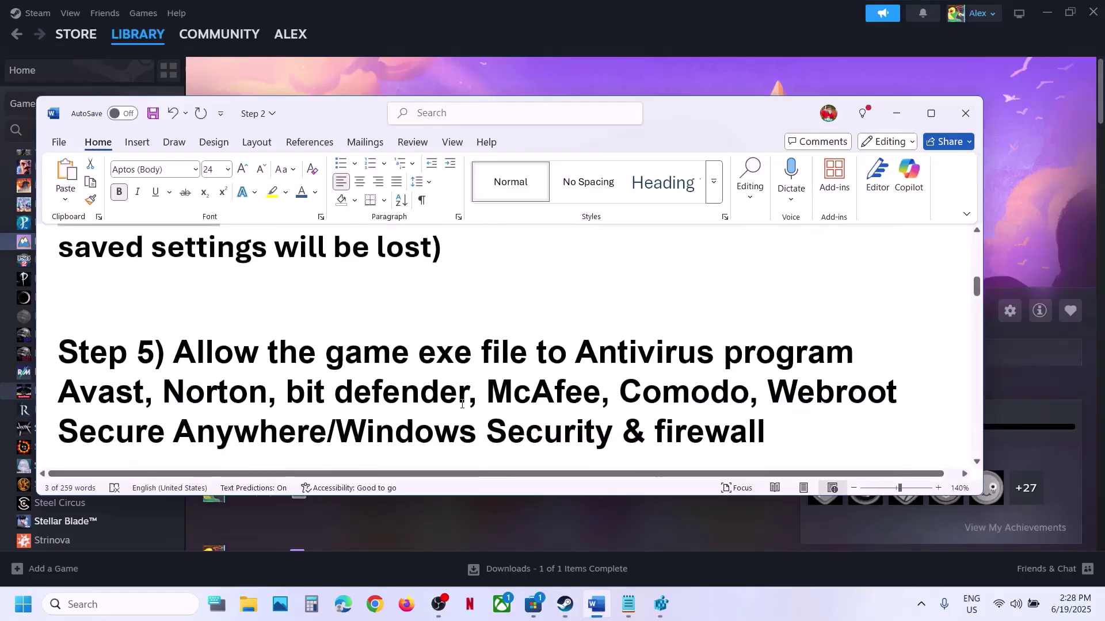
{"action": "left_click_drag", "start_coordinate": [244, 343], "coordinate": [650, 391]}
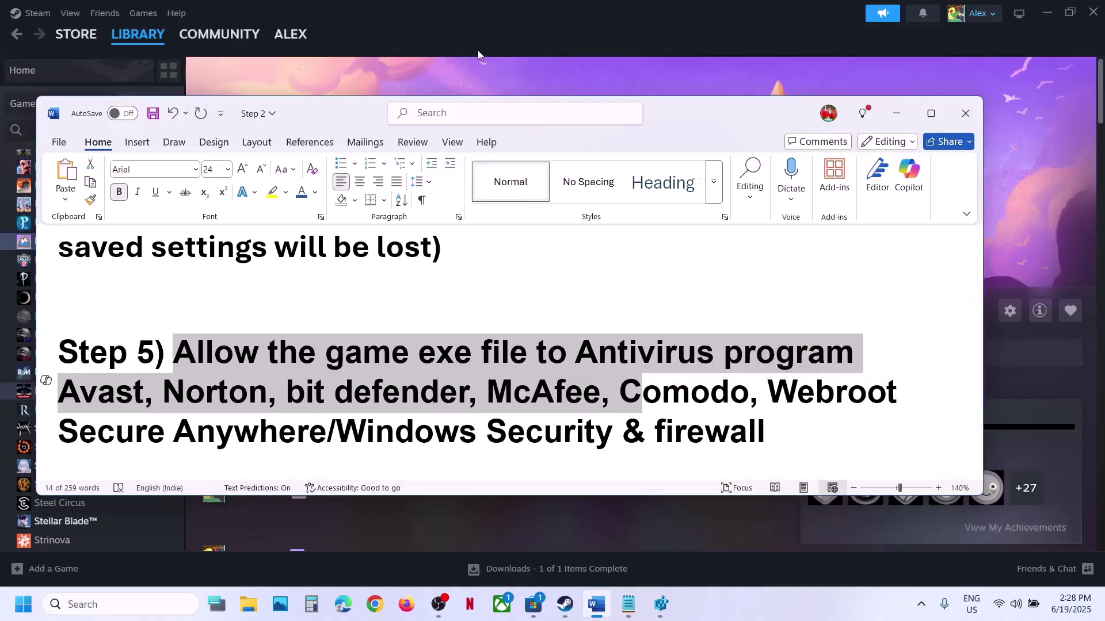
{"action": "left_click", "coordinate": [444, 84]}
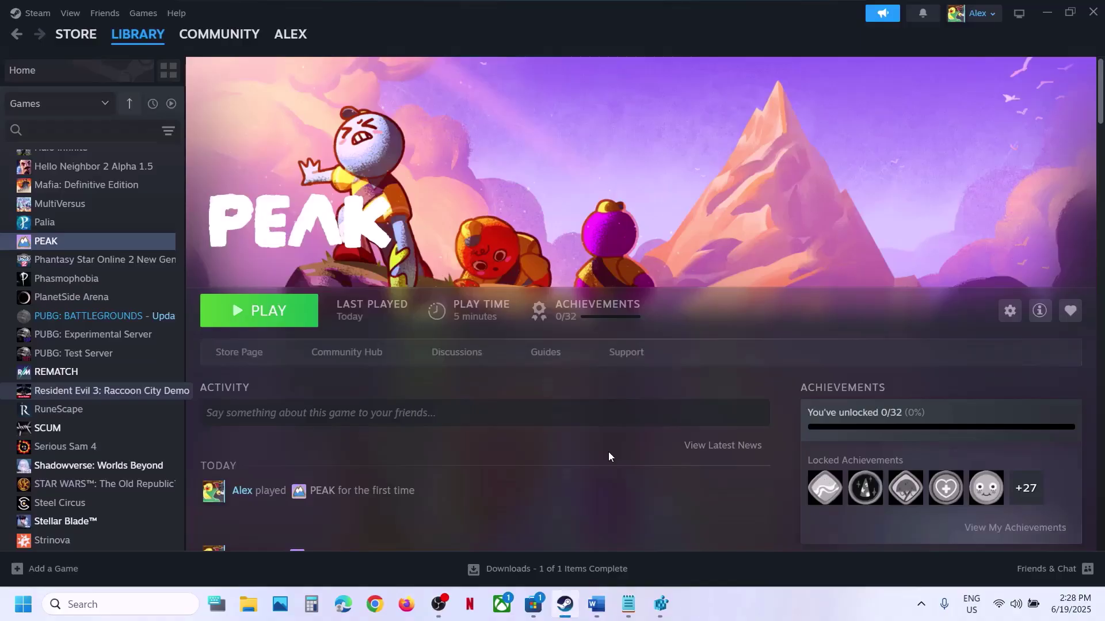
{"action": "key", "text": "super+i"}
Go to Ransomware protection's Controlled folder access allowed apps, approving the admin prompt
{"action": "left_click", "coordinate": [87, 444]}
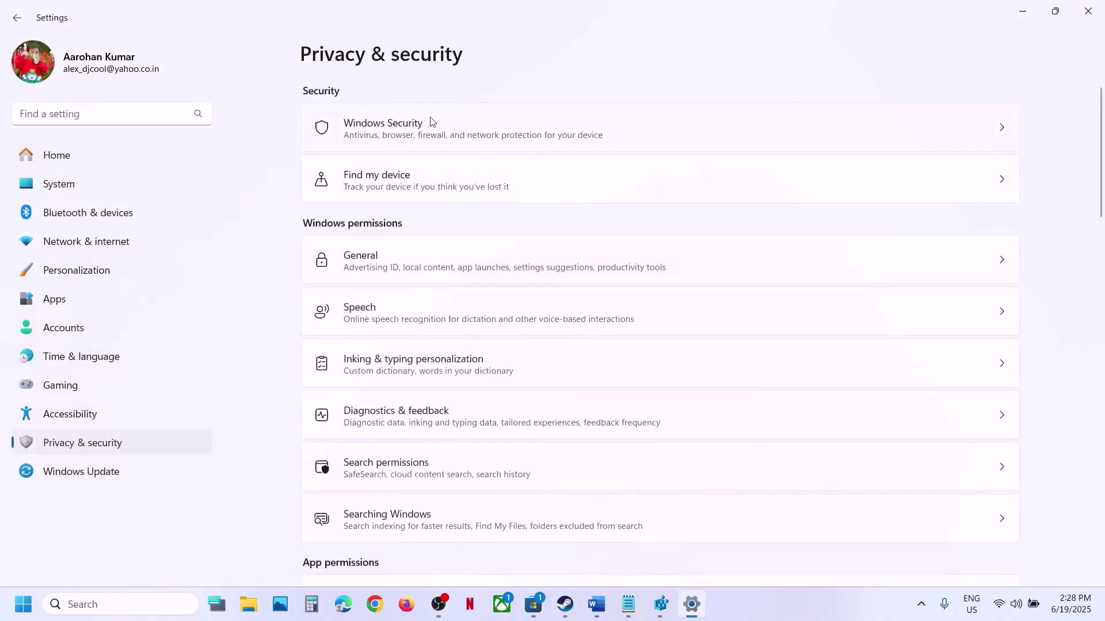
{"action": "left_click", "coordinate": [432, 122]}
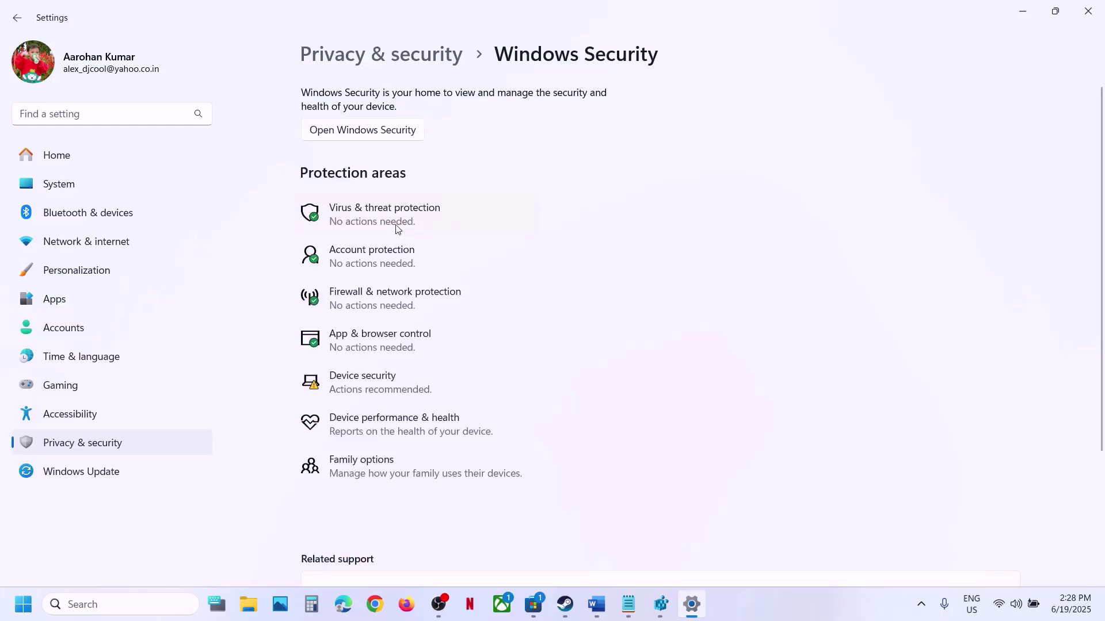
{"action": "left_click", "coordinate": [396, 229]}
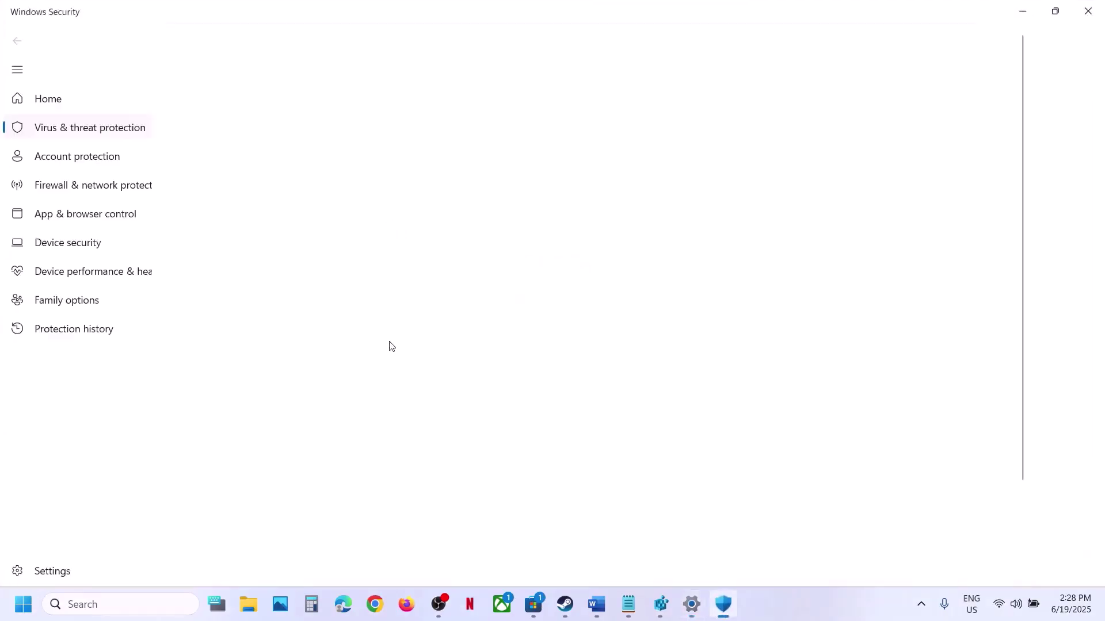
{"action": "scroll", "coordinate": [389, 345], "scroll_direction": "down", "scroll_amount": 3}
{"action": "scroll", "coordinate": [308, 532], "scroll_direction": "up", "scroll_amount": 1}
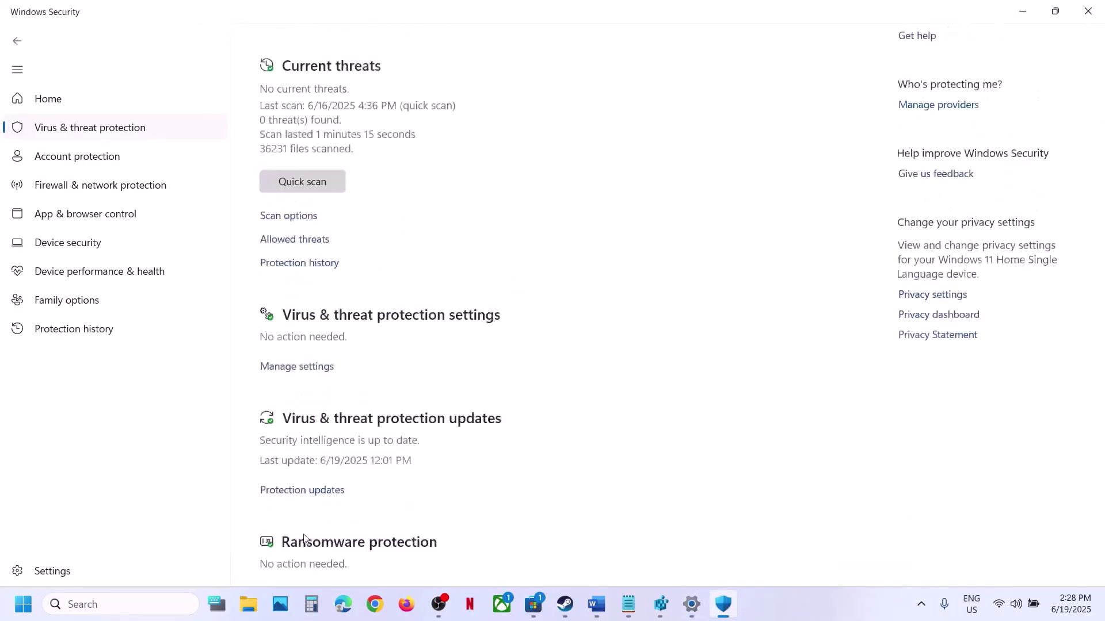
{"action": "left_click", "coordinate": [303, 541]}
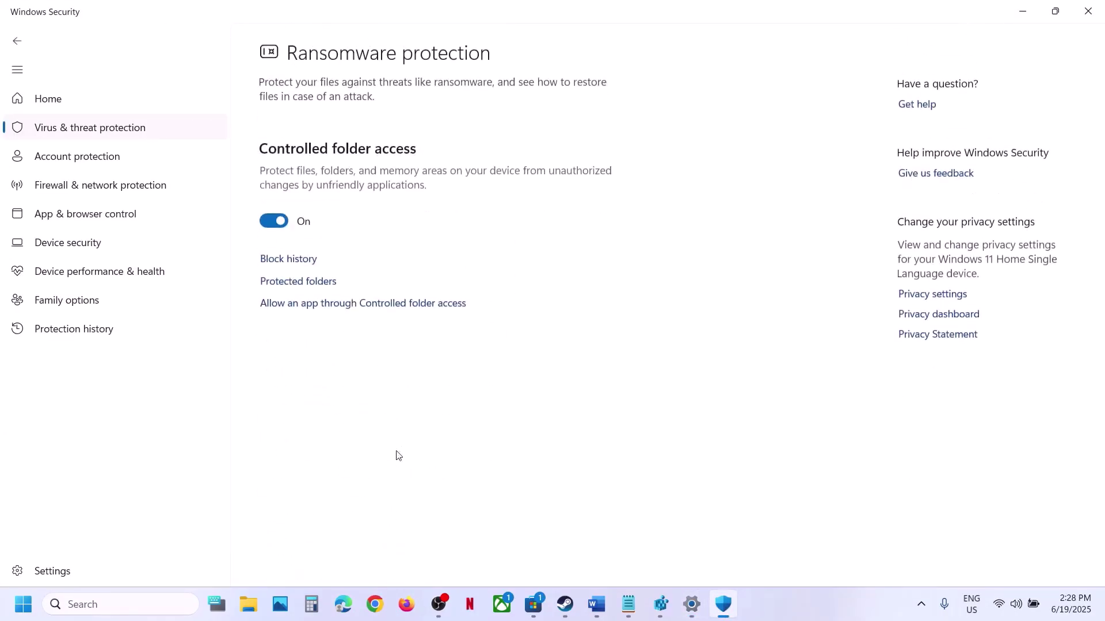
{"action": "left_click", "coordinate": [330, 305]}
{"action": "left_click", "coordinate": [496, 421]}
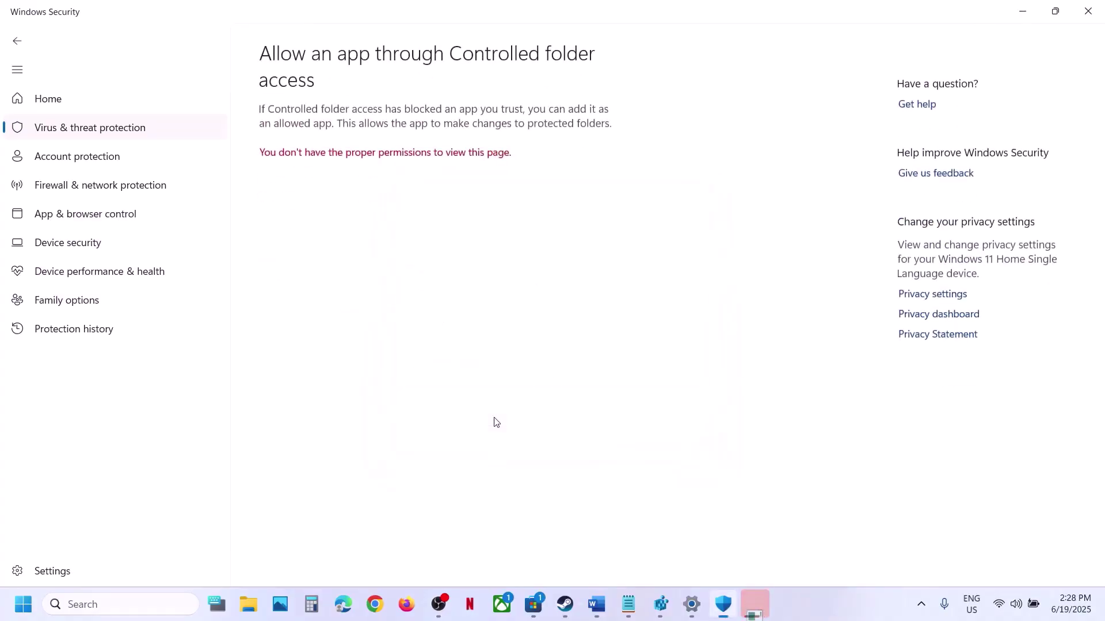
Add PEAK.exe from the Steam common games folder as an allowed app
{"action": "left_click", "coordinate": [324, 174]}
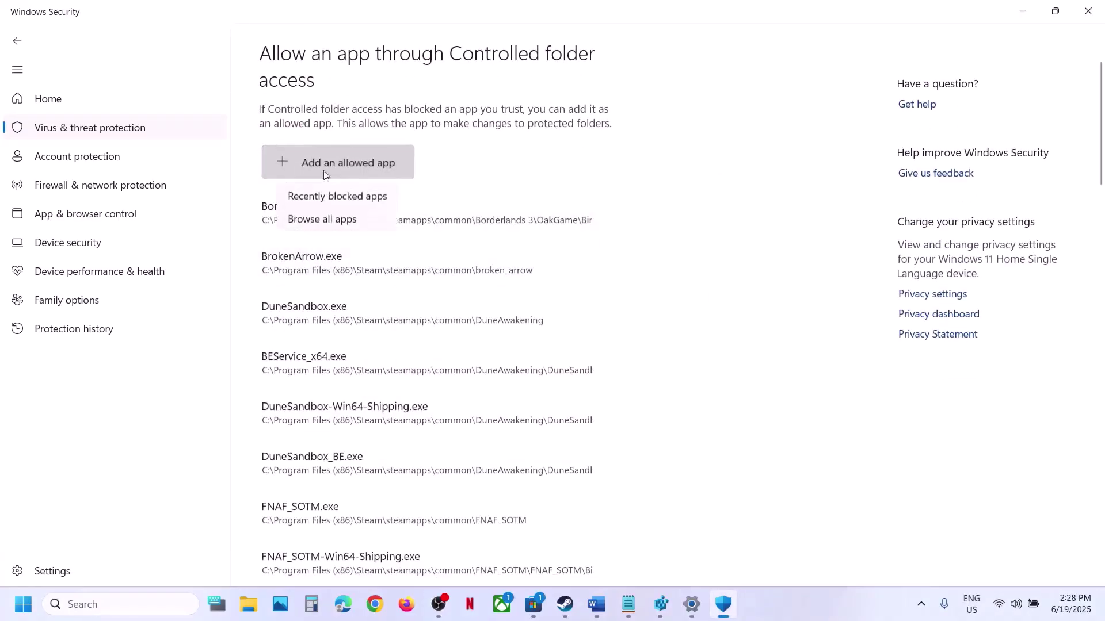
{"action": "left_click", "coordinate": [331, 219]}
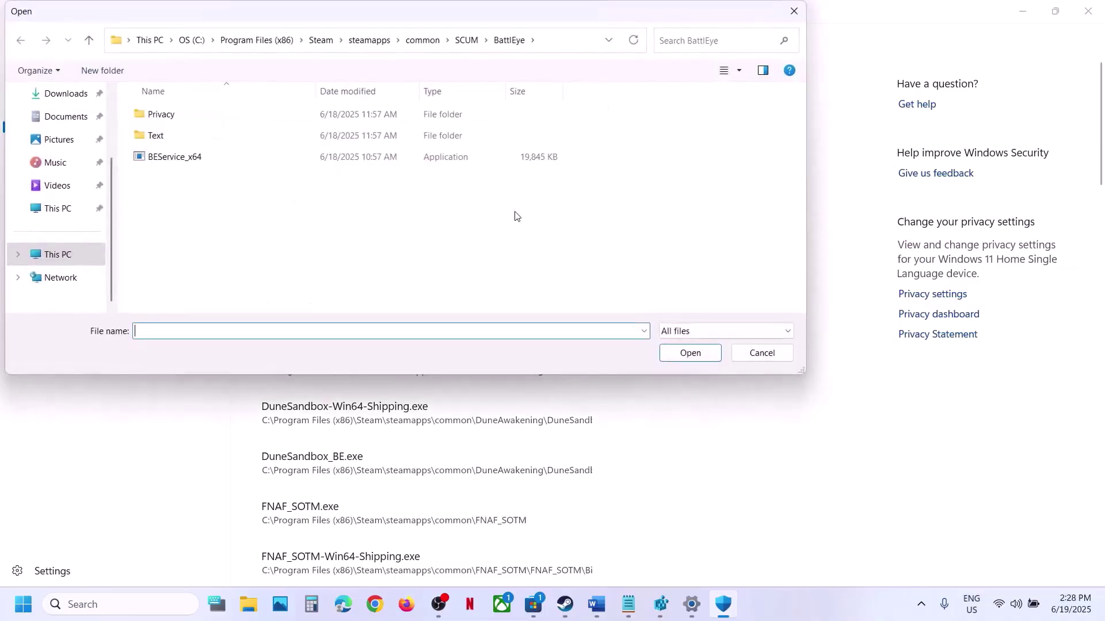
{"action": "left_click", "coordinate": [423, 39]}
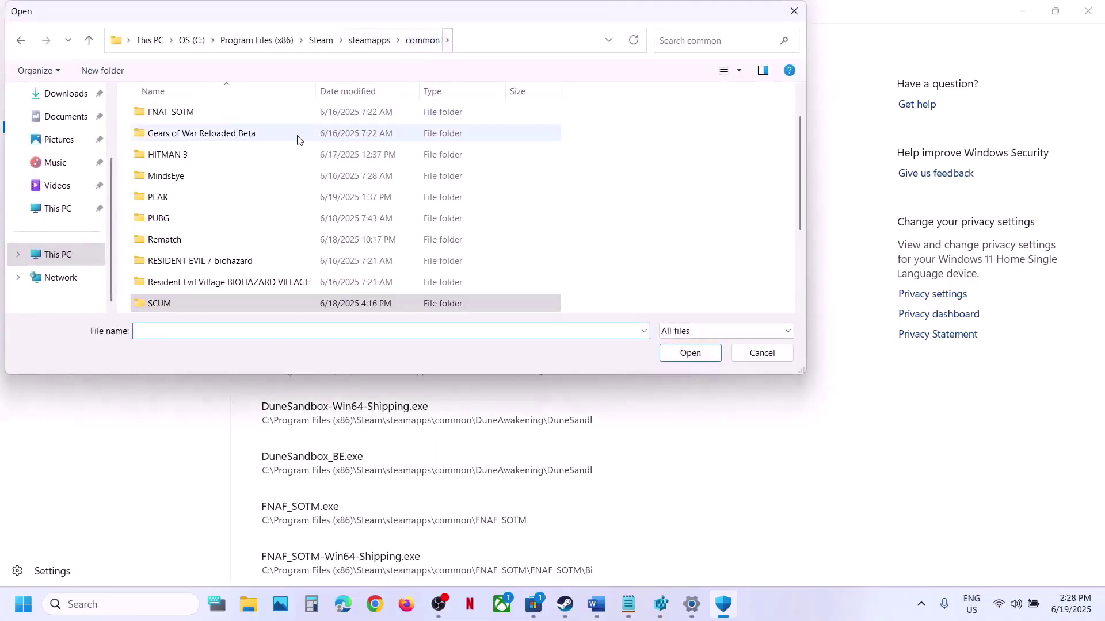
{"action": "double_click", "coordinate": [185, 197]}
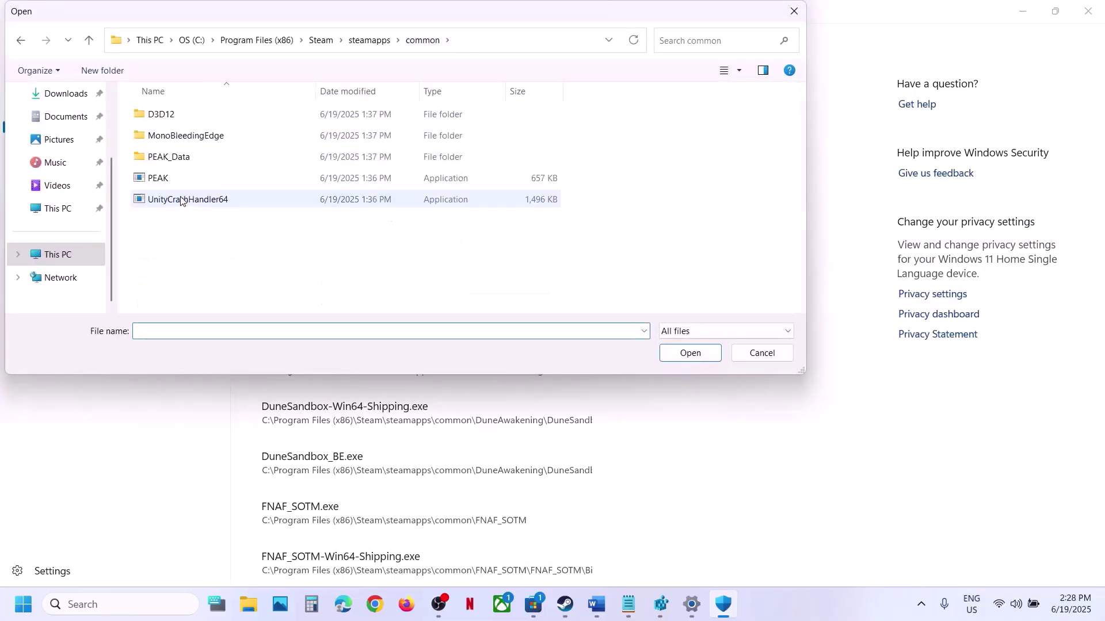
{"action": "left_click", "coordinate": [502, 44]}
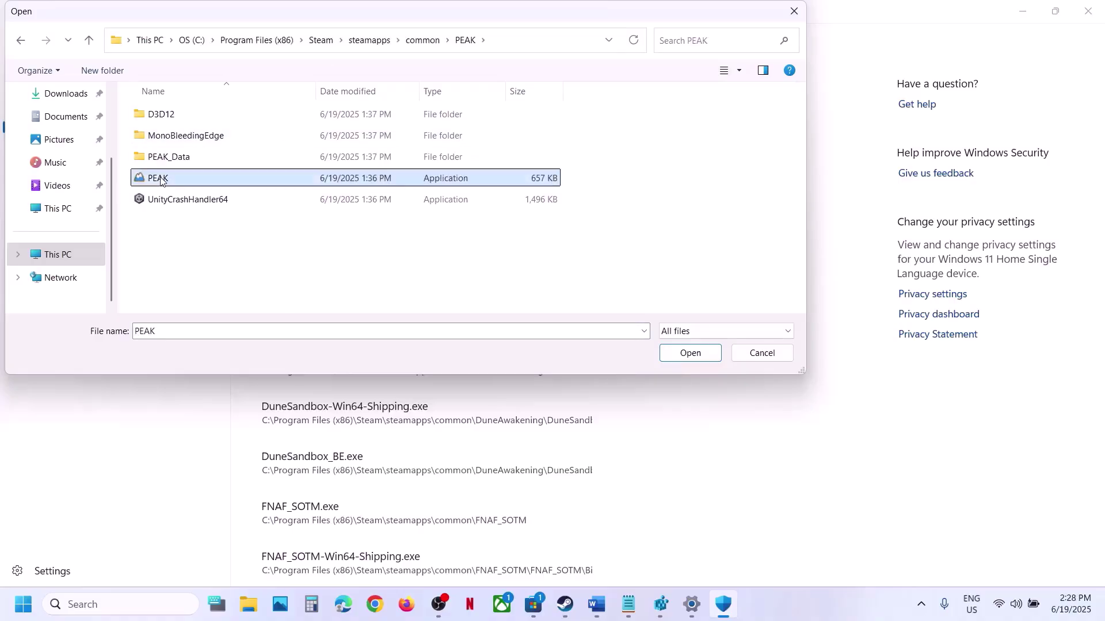
{"action": "left_click", "coordinate": [676, 354]}
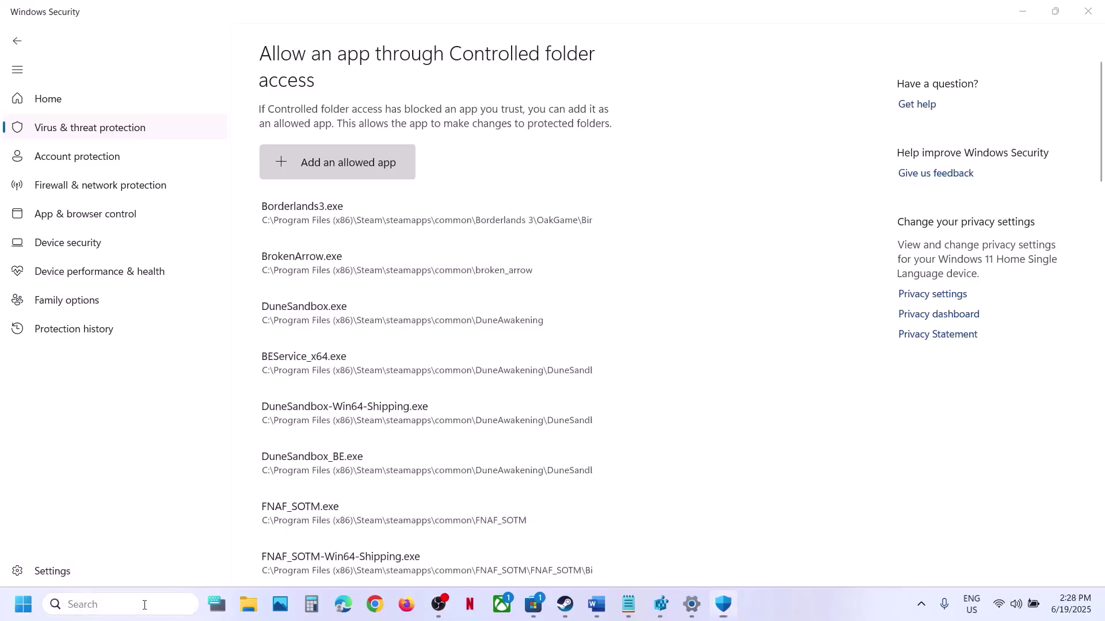
{"action": "left_click", "coordinate": [145, 608]}
Open Windows Defender Firewall's allowed apps list in Control Panel and unlock it for editing
{"action": "type", "text": "control"}
{"action": "key", "text": "Return"}
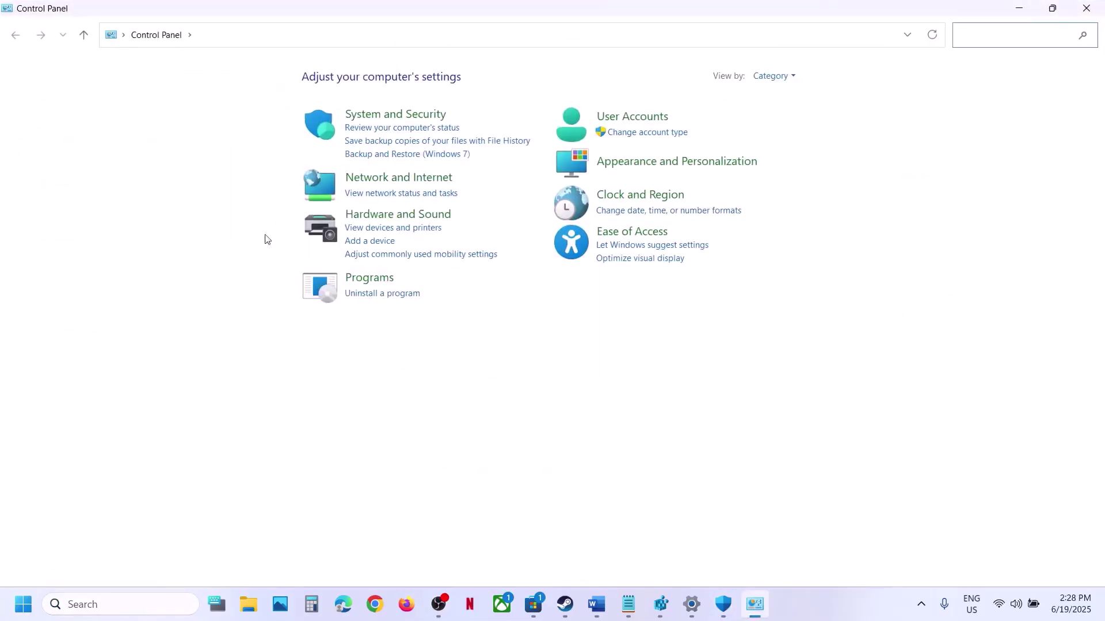
{"action": "left_click", "coordinate": [428, 116]}
{"action": "left_click", "coordinate": [284, 128]}
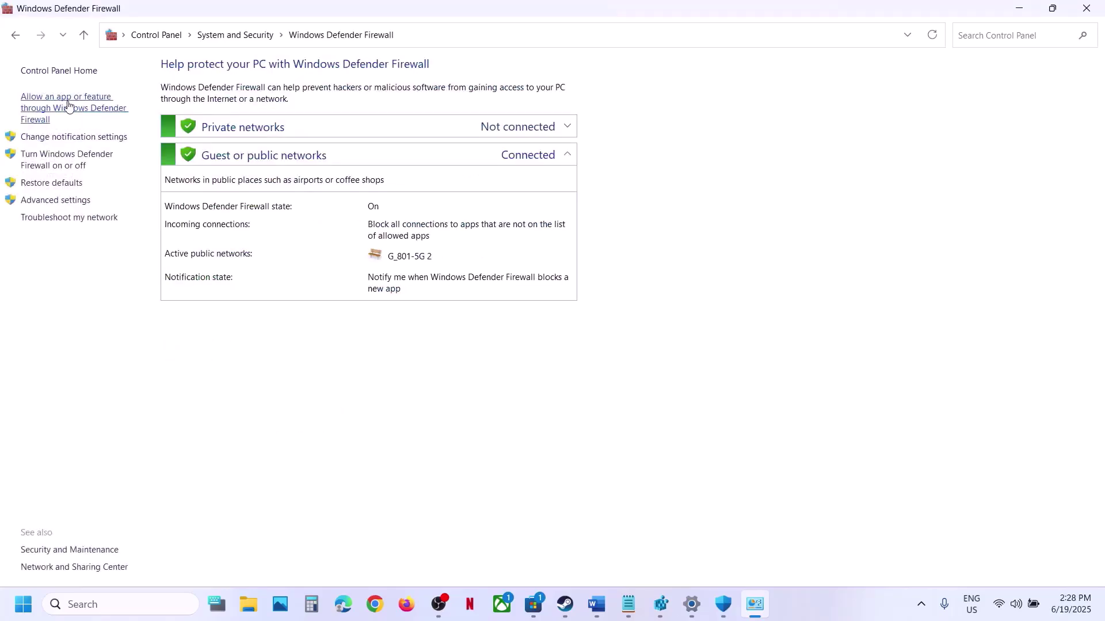
{"action": "left_click", "coordinate": [57, 107]}
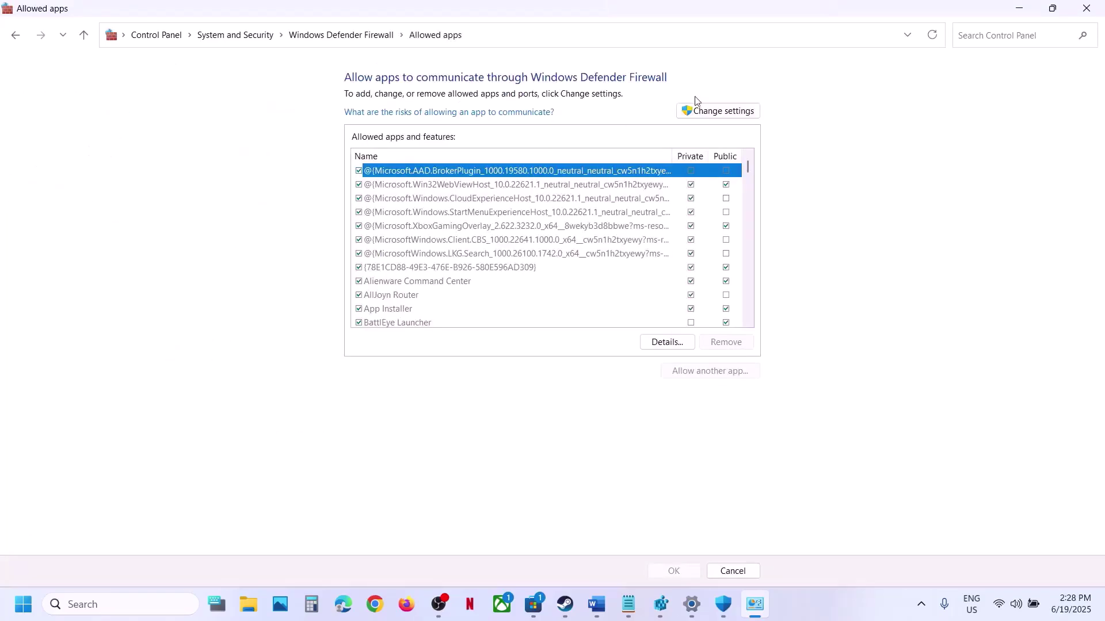
{"action": "left_click", "coordinate": [709, 112]}
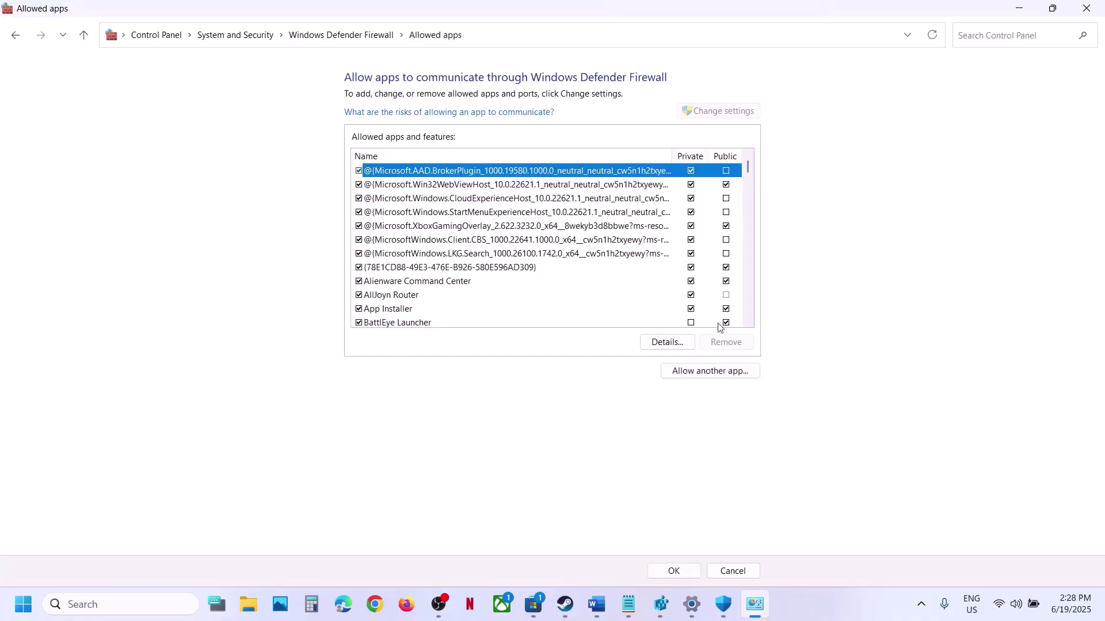
Try adding PEAK.exe as a firewall exception, which reports it is already listed
{"action": "left_click", "coordinate": [694, 377]}
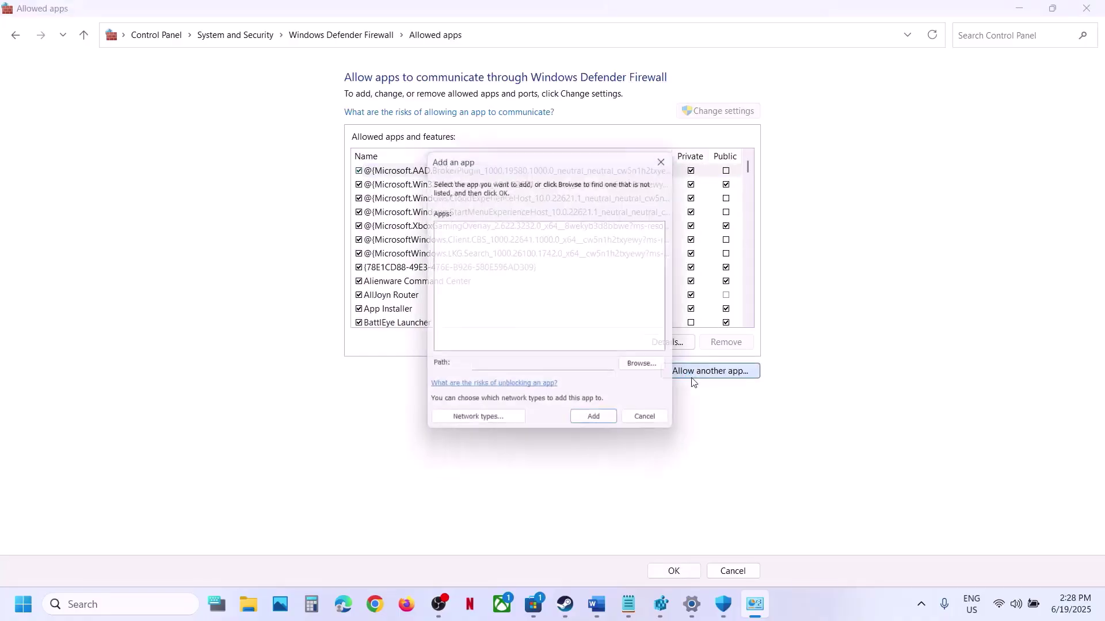
{"action": "left_click", "coordinate": [647, 369]}
{"action": "left_click", "coordinate": [581, 214]}
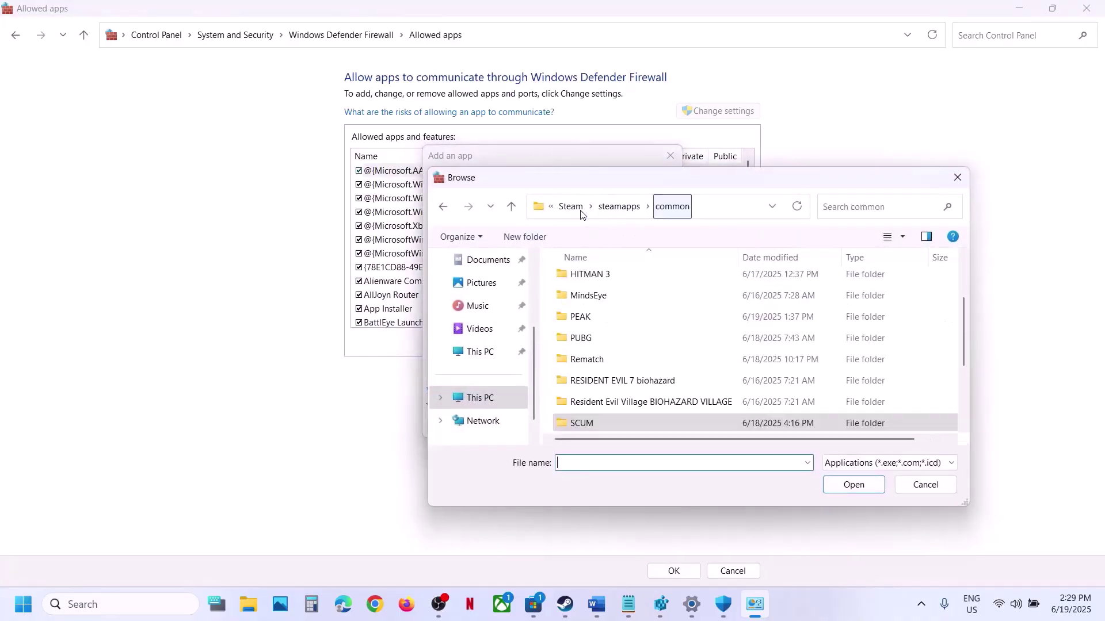
{"action": "double_click", "coordinate": [588, 318]}
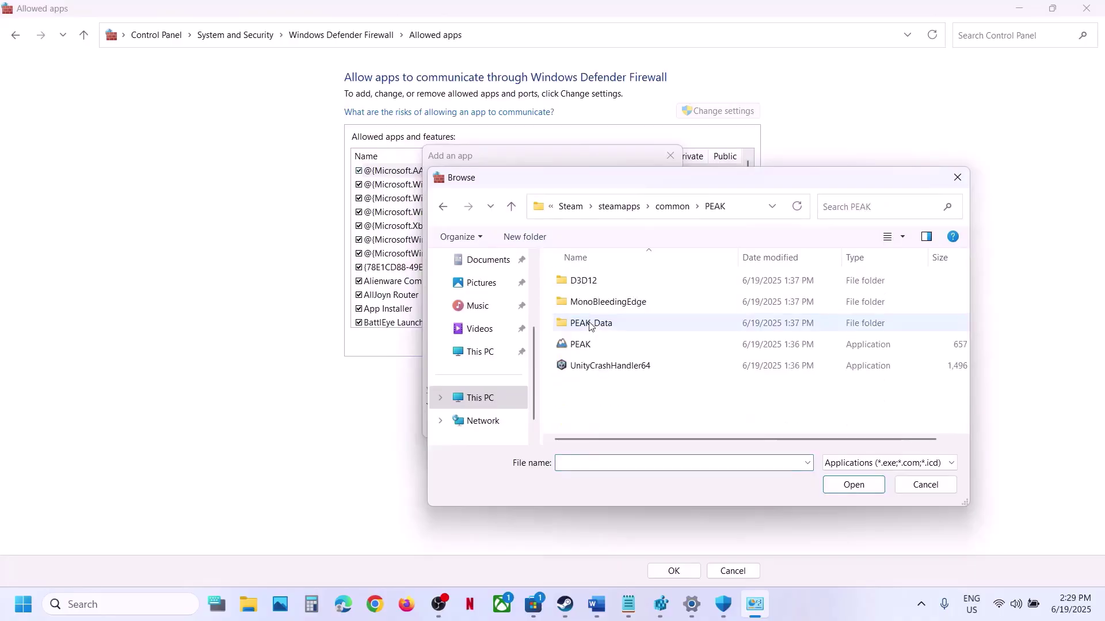
{"action": "left_click", "coordinate": [586, 354]}
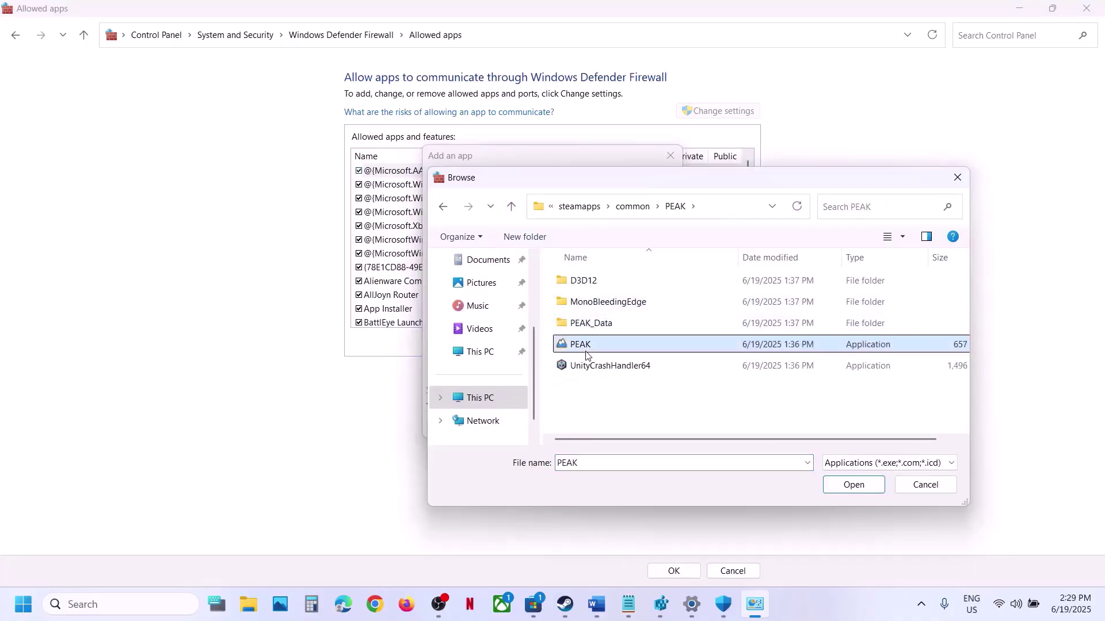
{"action": "left_click", "coordinate": [845, 485]}
{"action": "left_click", "coordinate": [592, 428]}
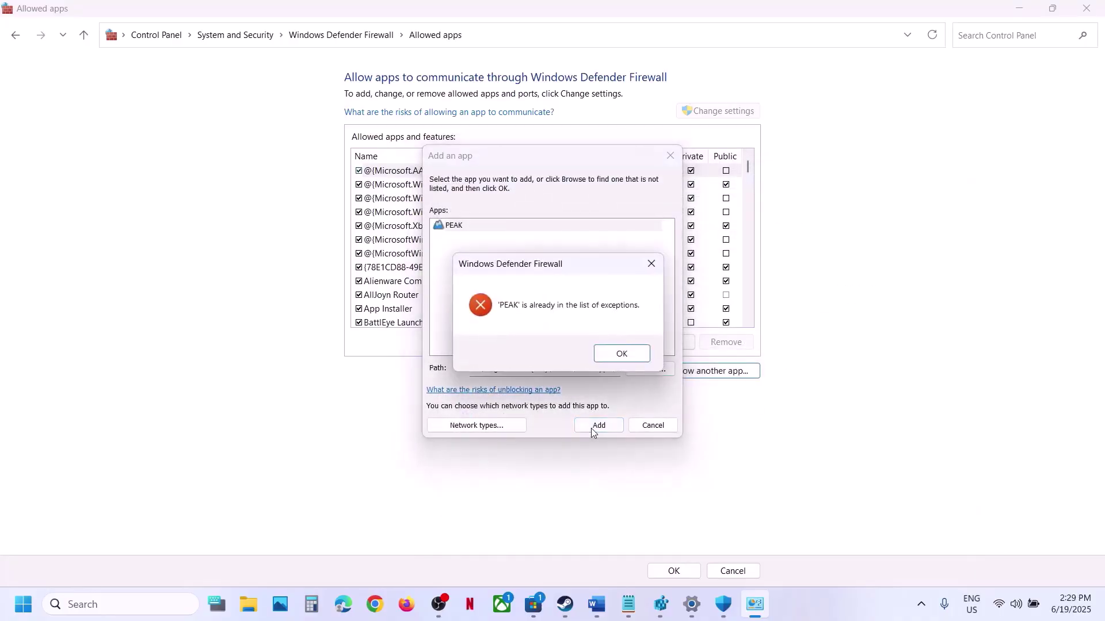
{"action": "left_click", "coordinate": [622, 353]}
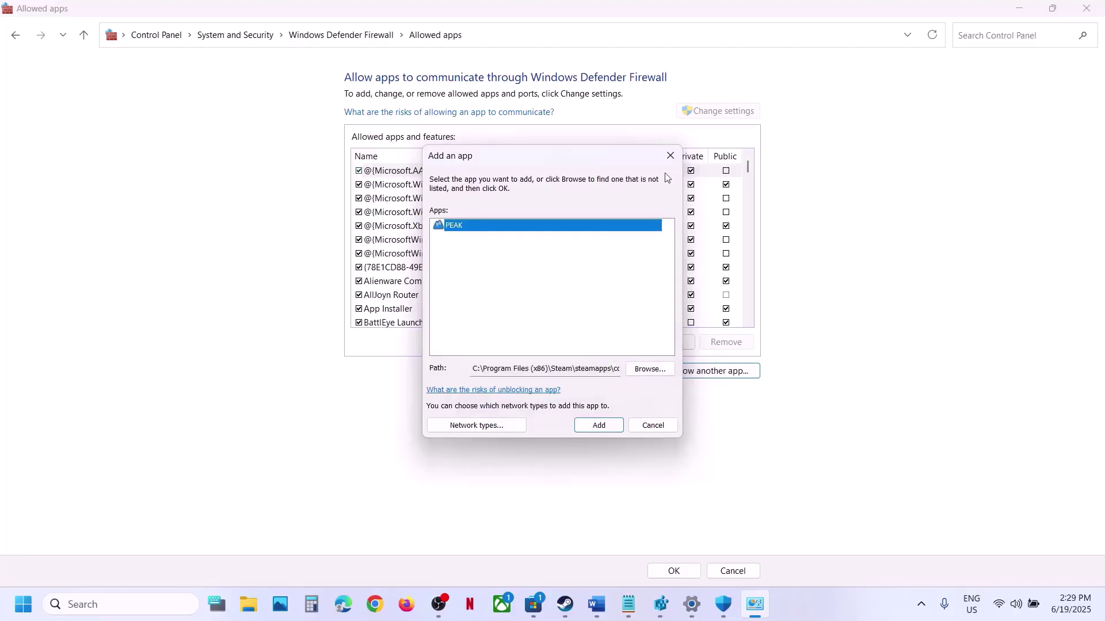
{"action": "left_click", "coordinate": [670, 154]}
Find PEAK in the list, allowed on Private and Public, and close the window
{"action": "left_click", "coordinate": [530, 269]}
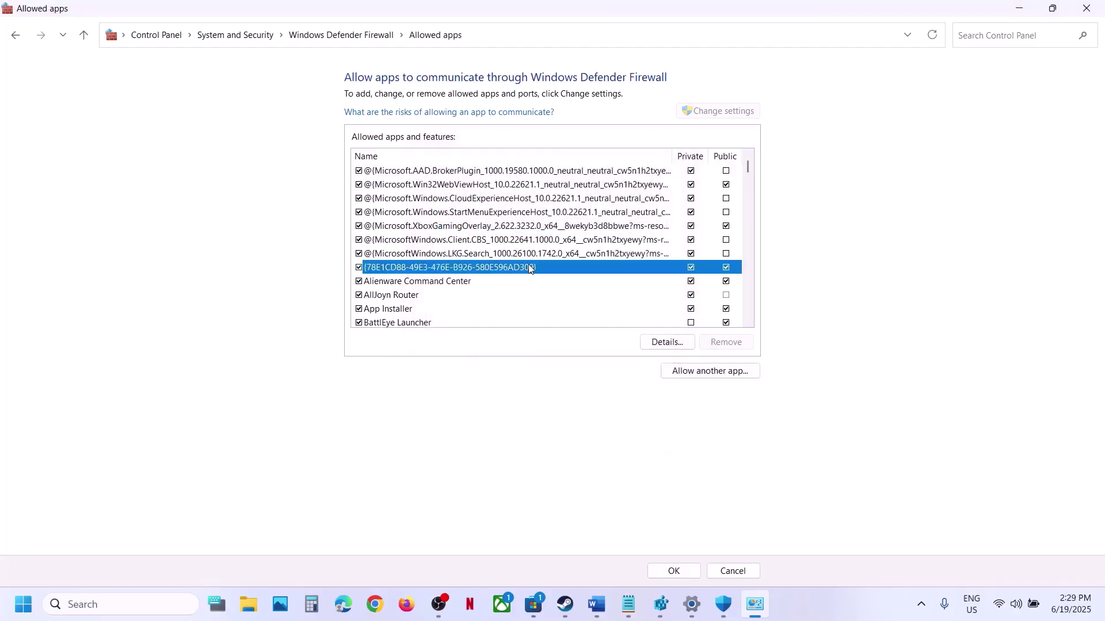
{"action": "key", "text": "p"}
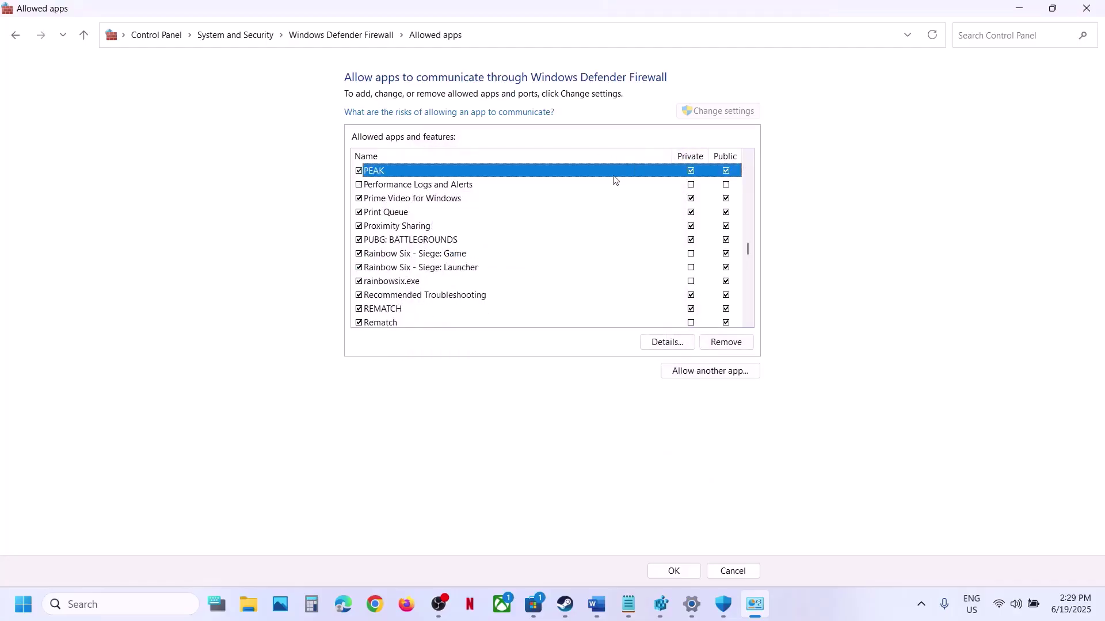
{"action": "left_click", "coordinate": [1088, 8]}
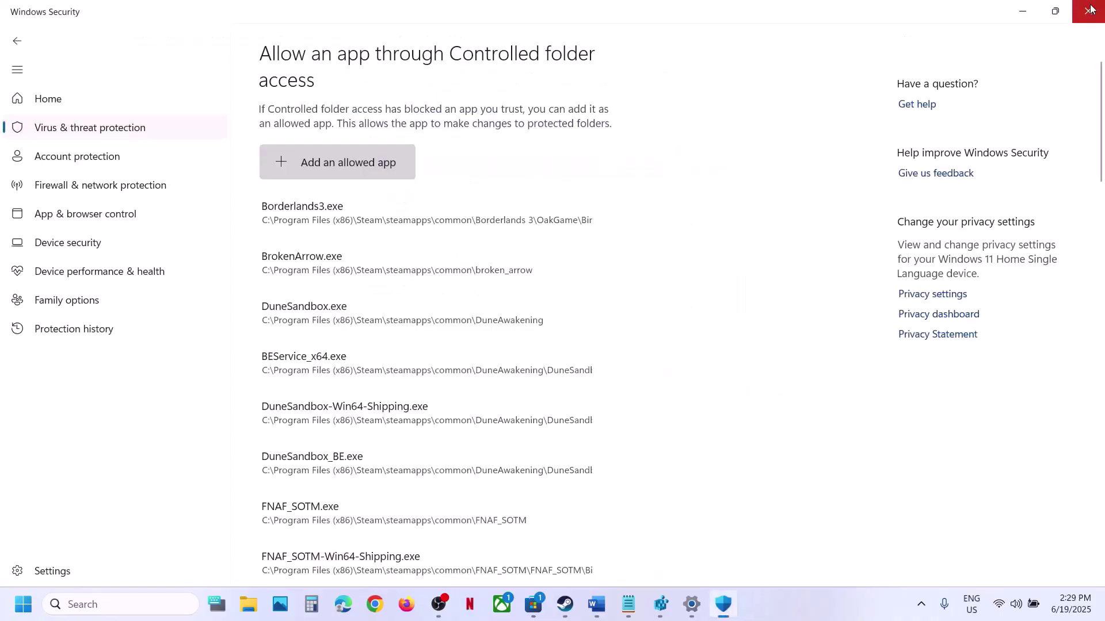
Close Windows Security and Settings and scroll the guide to the next step
{"action": "left_click", "coordinate": [1090, 8]}
{"action": "left_click", "coordinate": [1090, 8]}
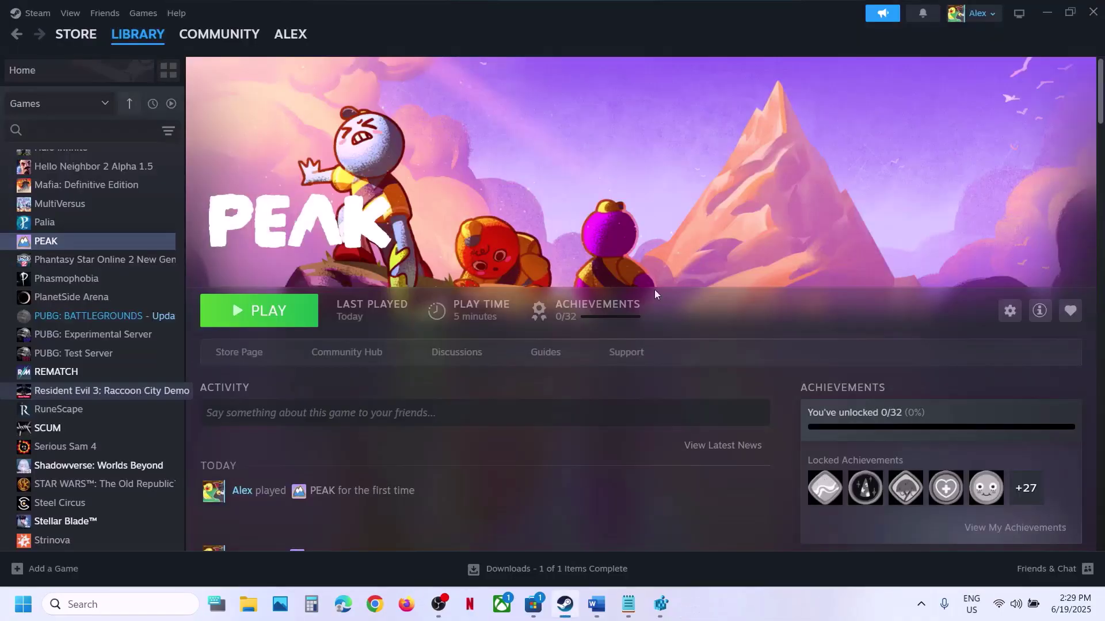
{"action": "left_click", "coordinate": [596, 604]}
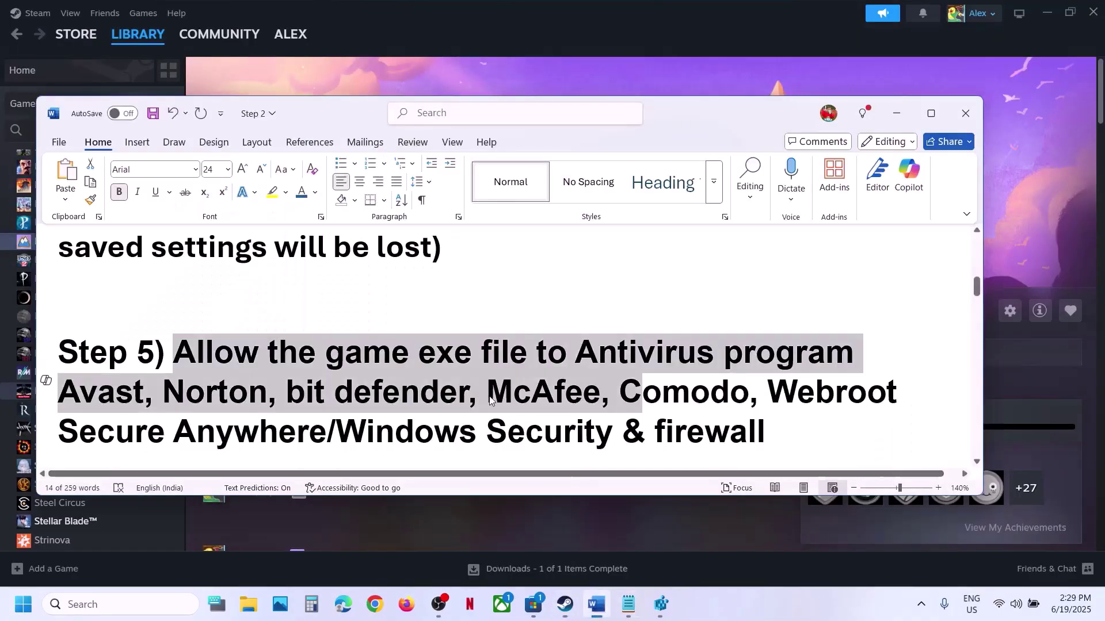
{"action": "scroll", "coordinate": [490, 396], "scroll_direction": "down", "scroll_amount": 2}
{"action": "scroll", "coordinate": [490, 396], "scroll_direction": "down", "scroll_amount": 2}
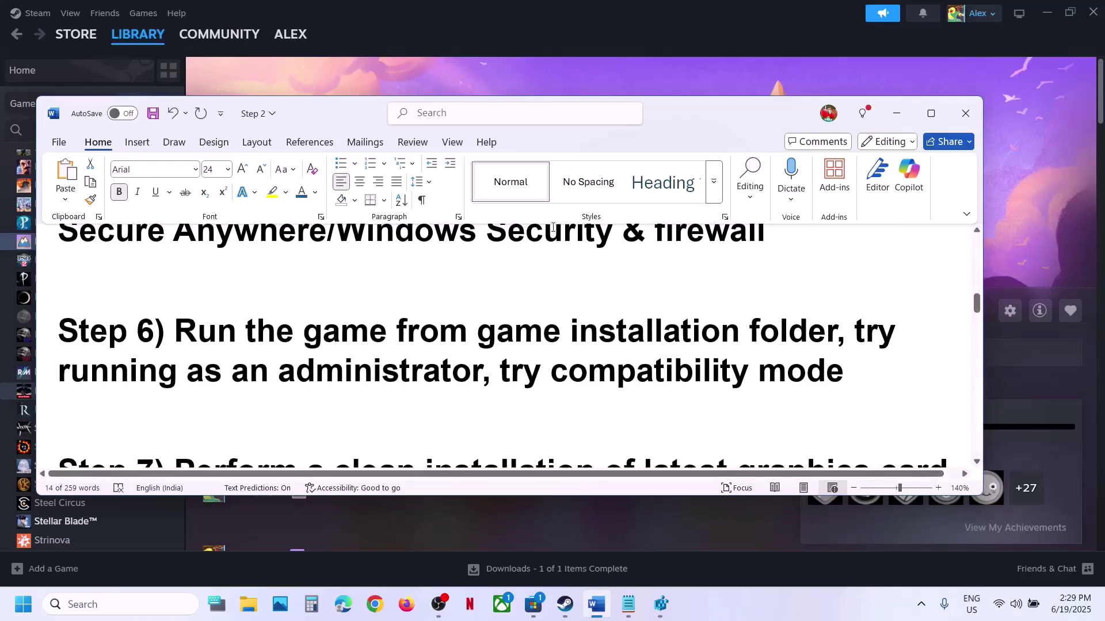
{"action": "left_click", "coordinate": [516, 77]}
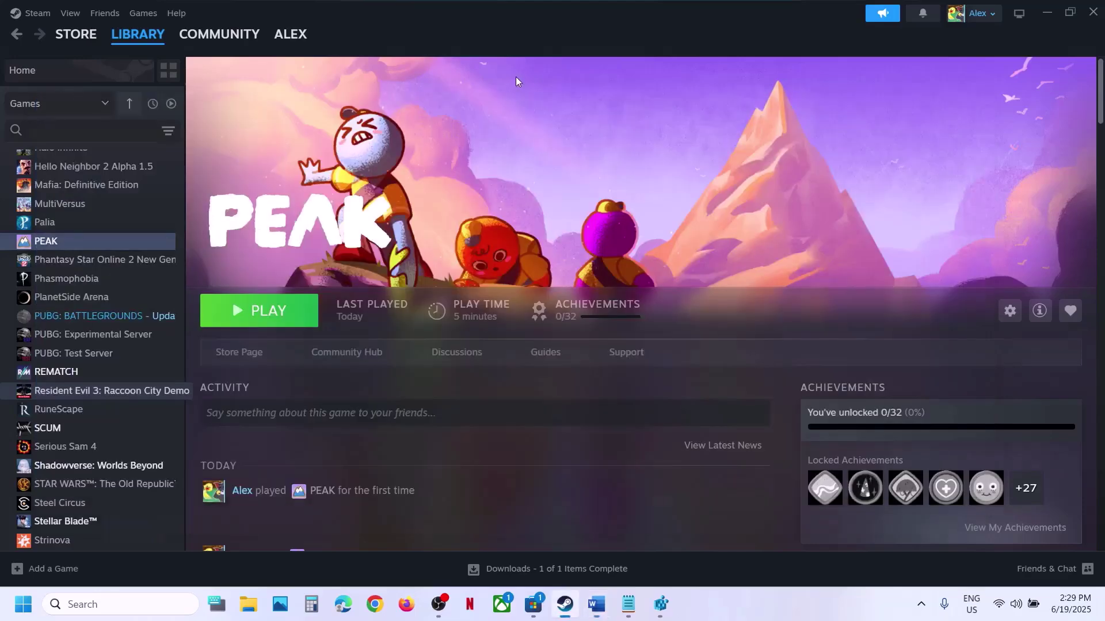
Open PEAK's installation folder through Steam's Manage > Browse local files
{"action": "right_click", "coordinate": [84, 249]}
{"action": "mouse_move", "coordinate": [160, 341]}
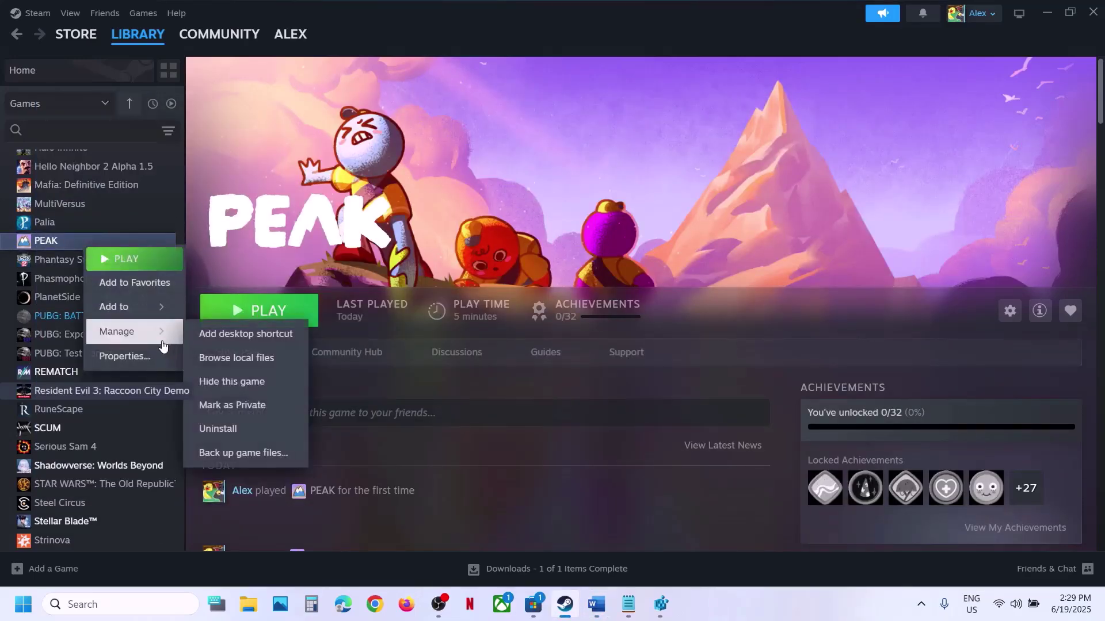
{"action": "left_click", "coordinate": [267, 357]}
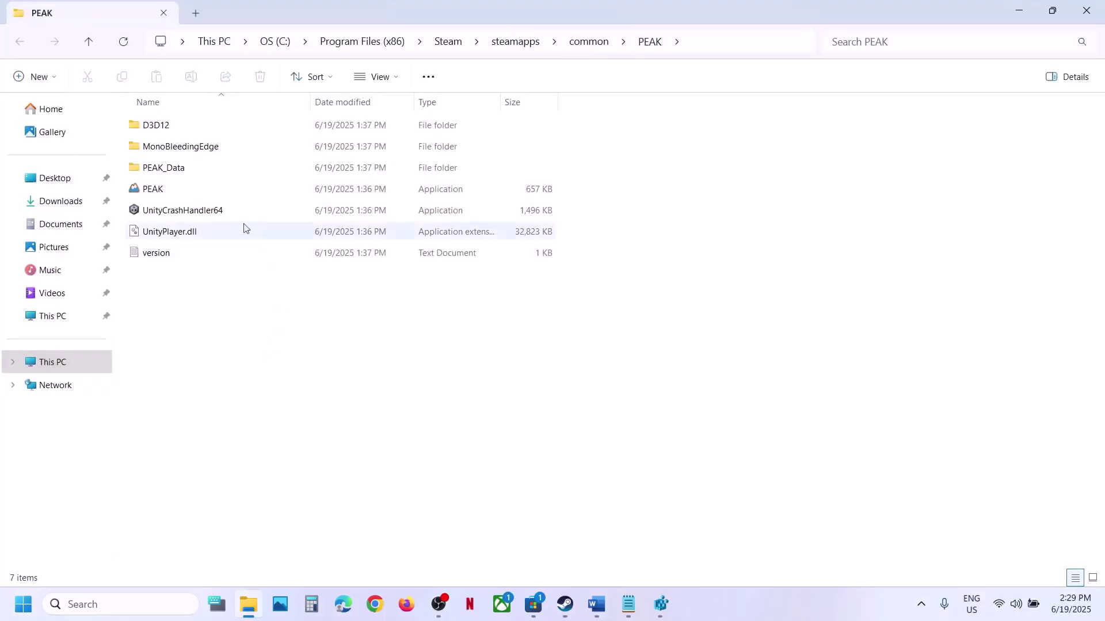
Set PEAK.exe to always run as administrator in its Compatibility properties
{"action": "left_click", "coordinate": [160, 187]}
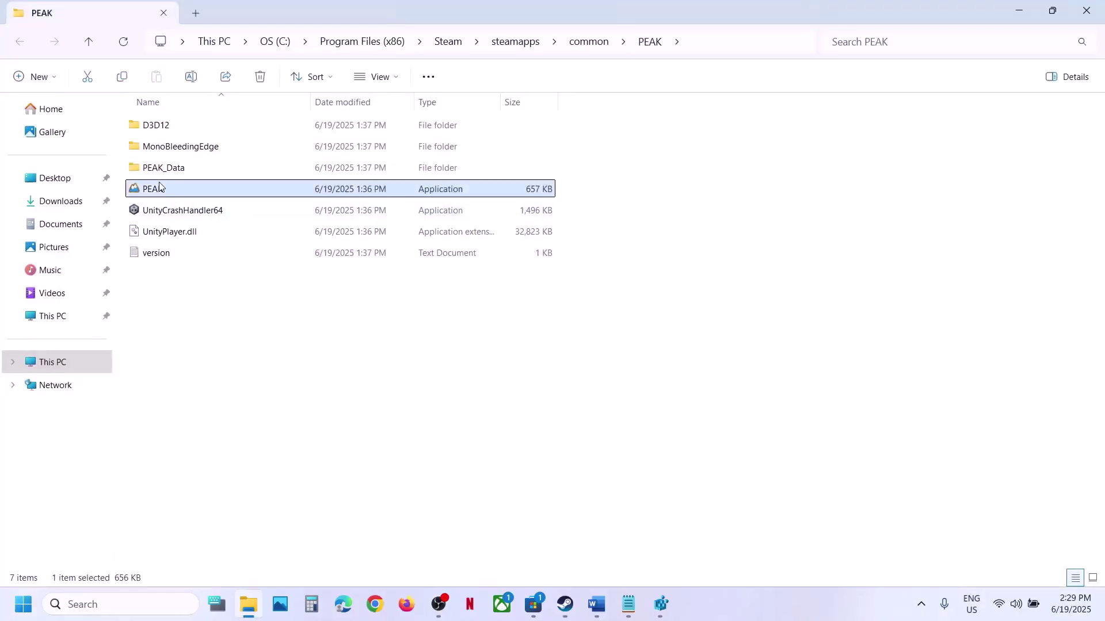
{"action": "right_click", "coordinate": [243, 192]}
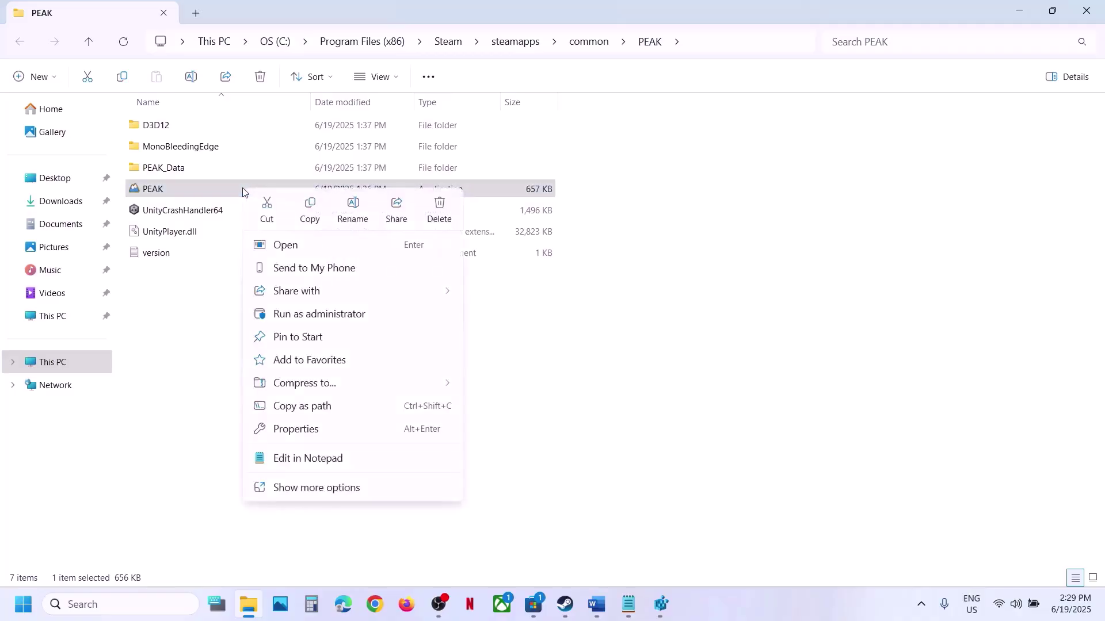
{"action": "left_click", "coordinate": [311, 429]}
{"action": "left_click", "coordinate": [381, 230]}
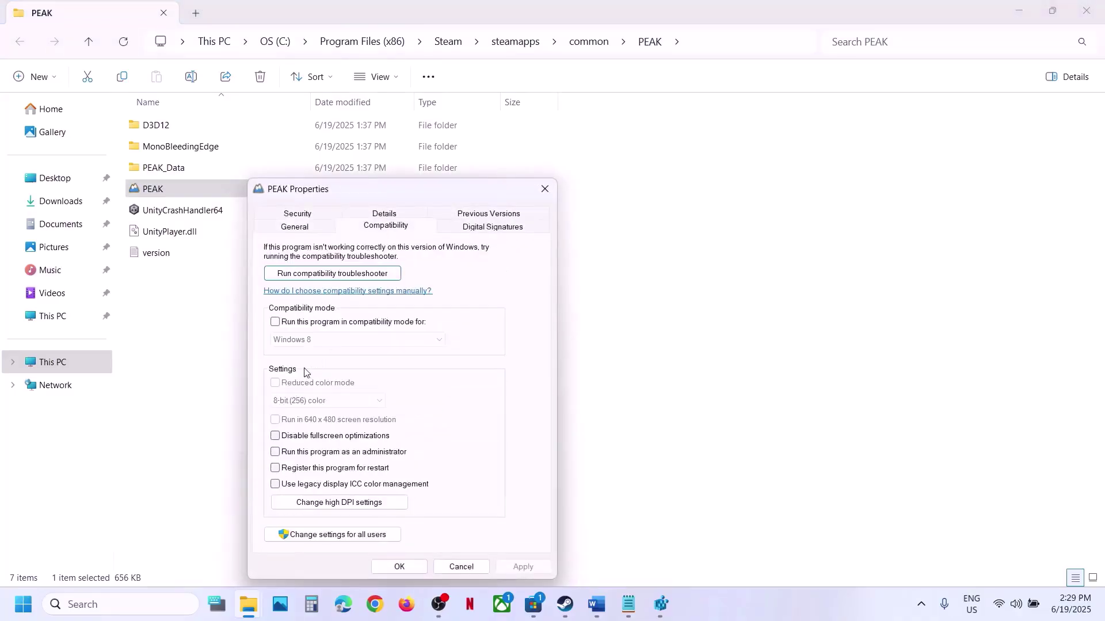
{"action": "left_click", "coordinate": [278, 456]}
{"action": "left_click", "coordinate": [521, 565]}
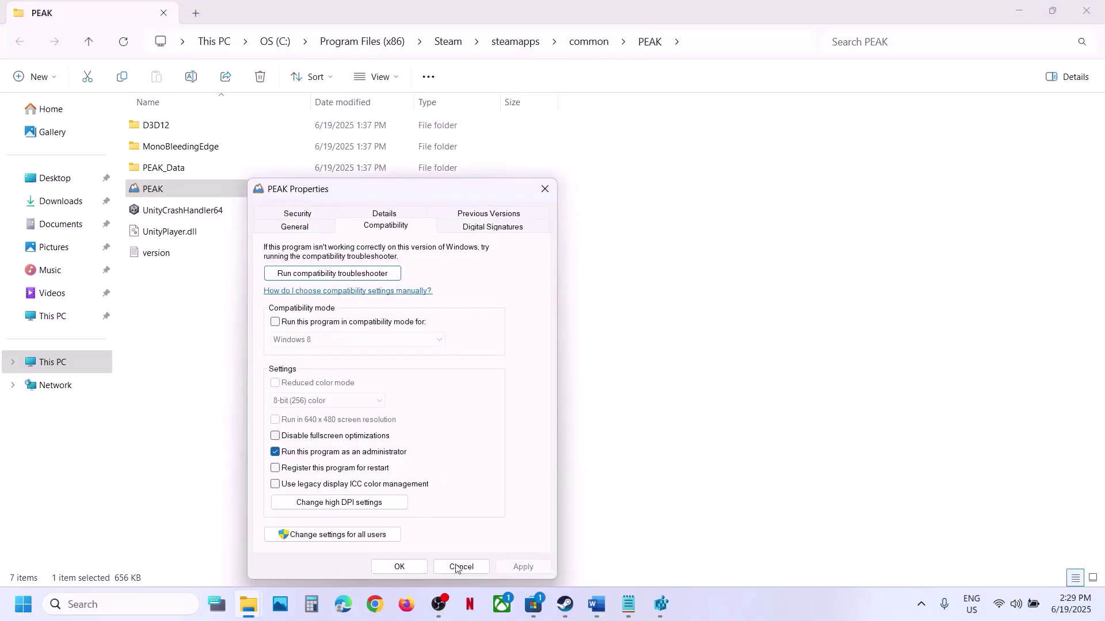
{"action": "left_click", "coordinate": [398, 566]}
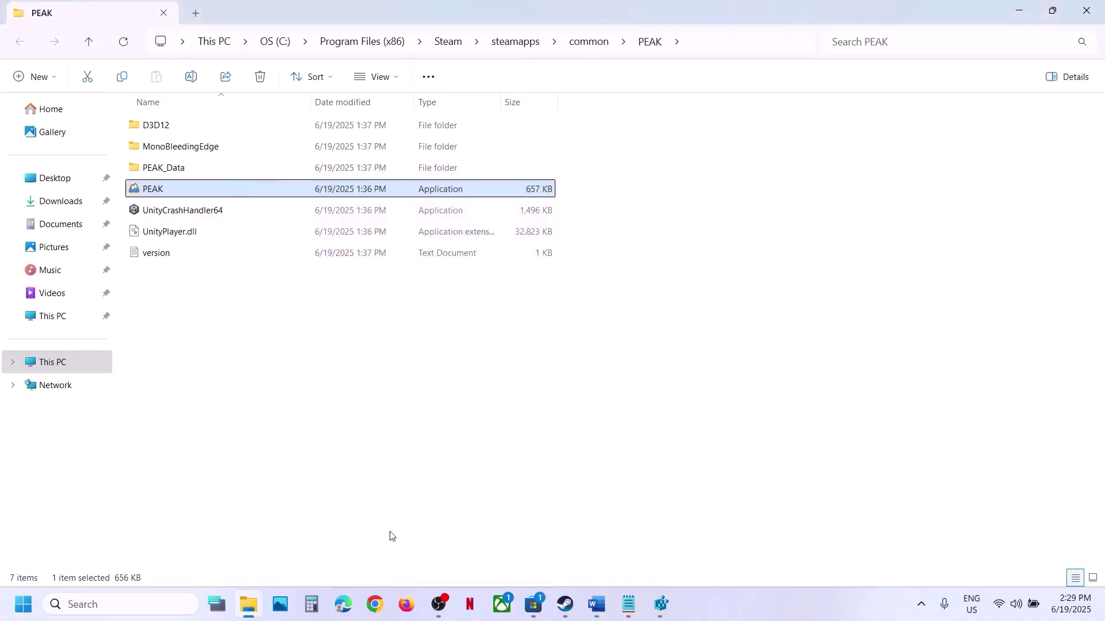
Enable Windows 7 compatibility mode and disable fullscreen optimizations for PEAK.exe
{"action": "right_click", "coordinate": [171, 191]}
{"action": "left_click", "coordinate": [272, 432]}
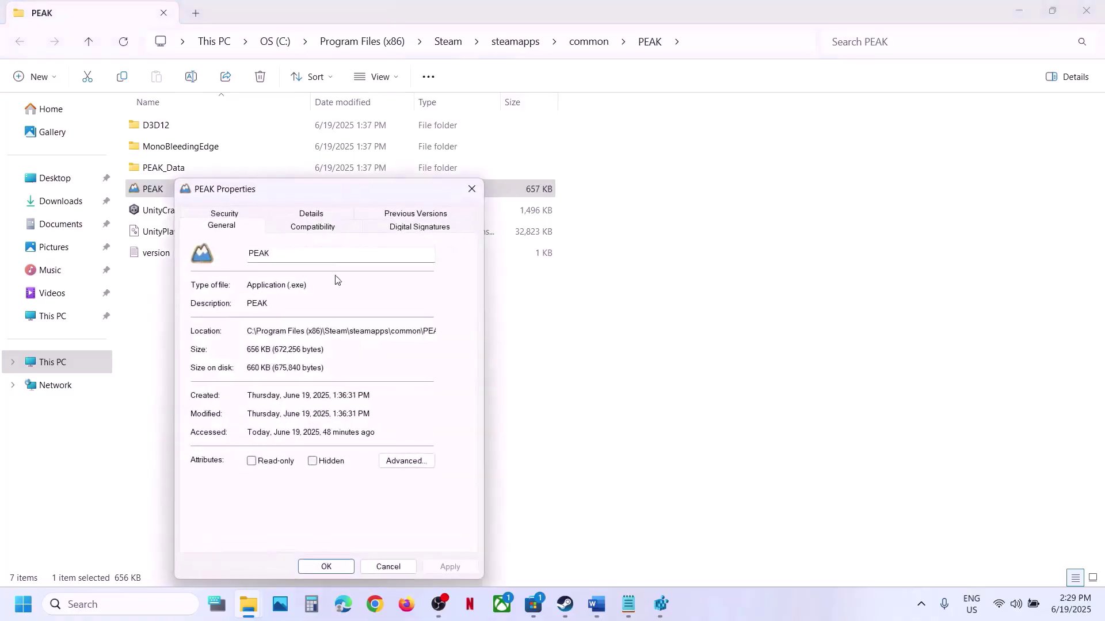
{"action": "left_click", "coordinate": [302, 232]}
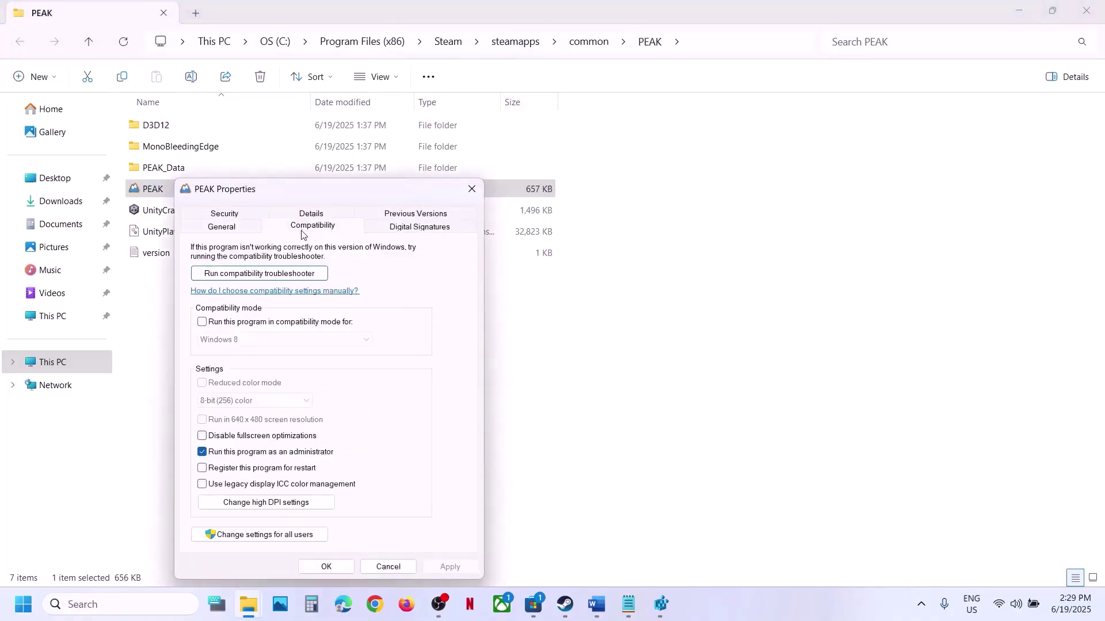
{"action": "left_click", "coordinate": [223, 321]}
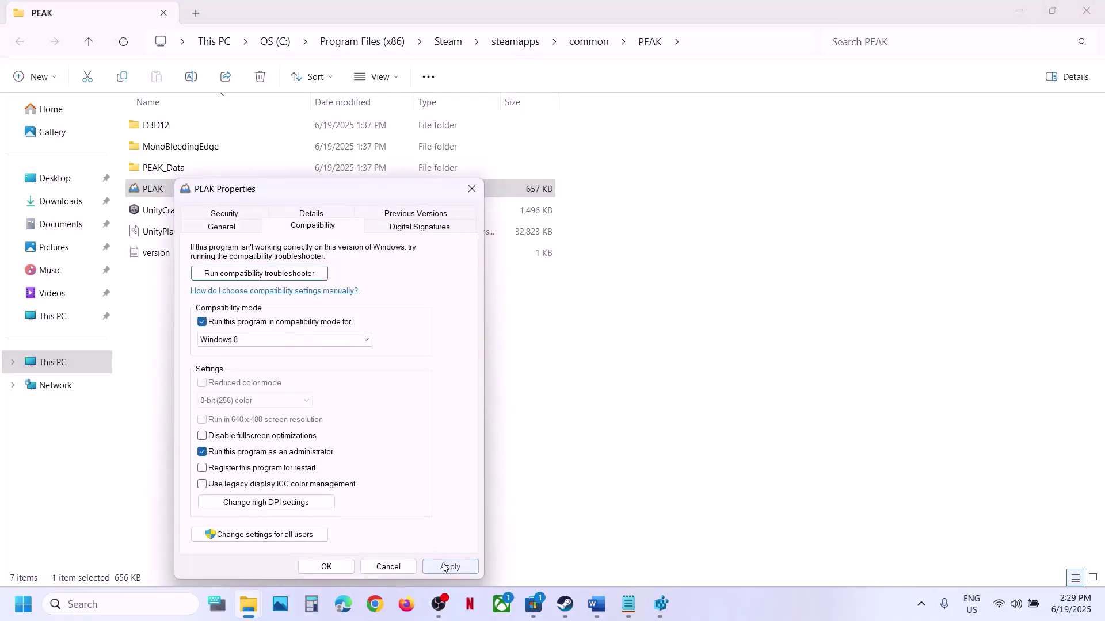
{"action": "left_click", "coordinate": [443, 566]}
{"action": "left_click", "coordinate": [288, 341]}
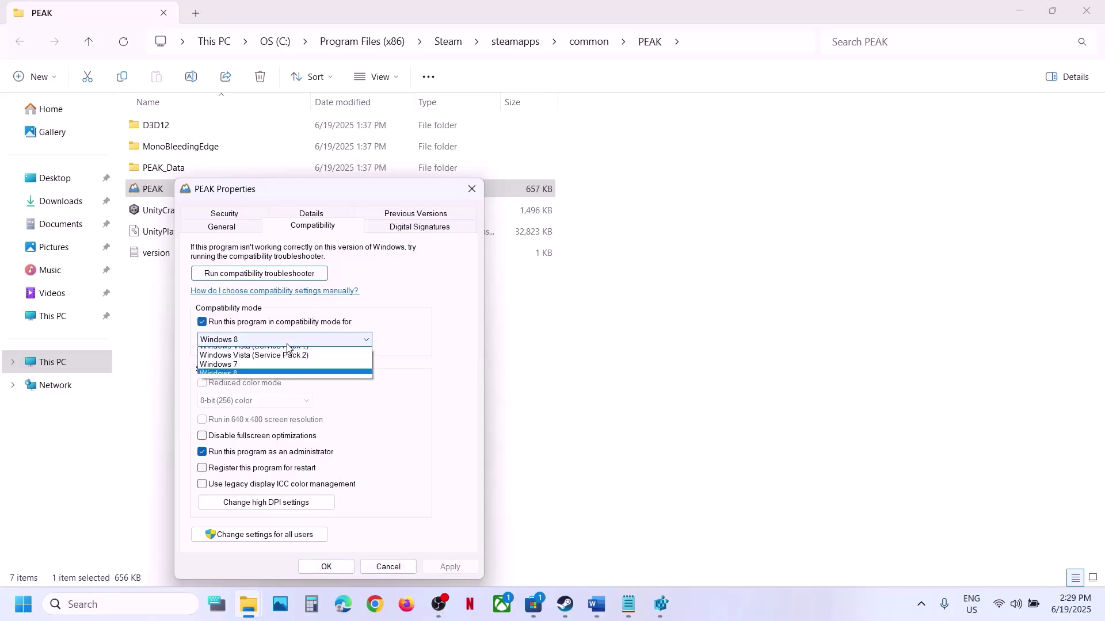
{"action": "left_click", "coordinate": [257, 380]}
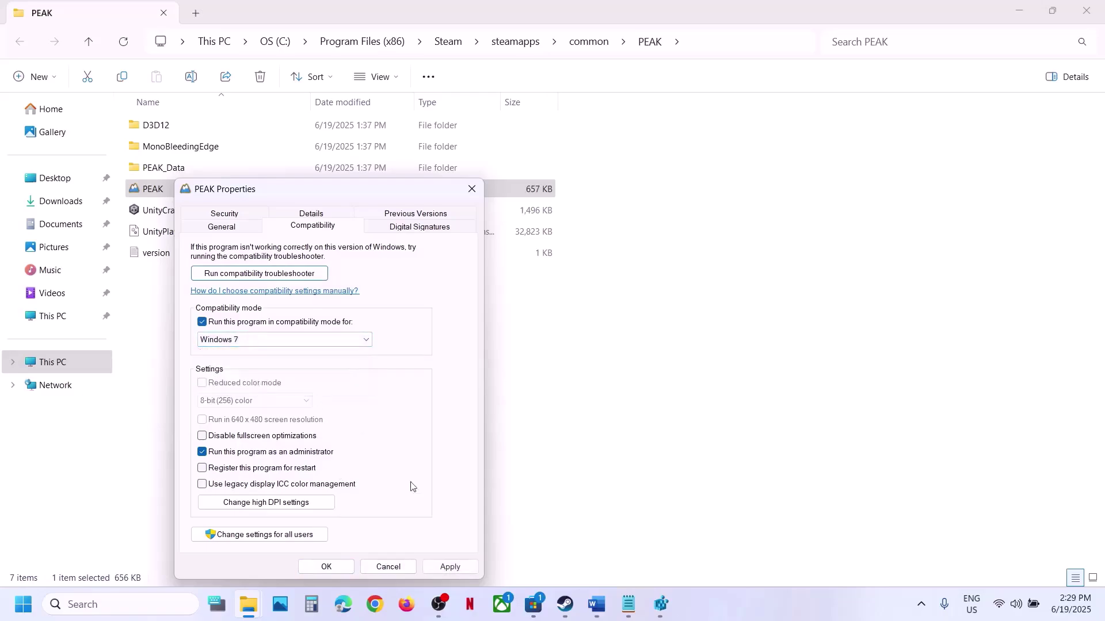
{"action": "left_click", "coordinate": [446, 567]}
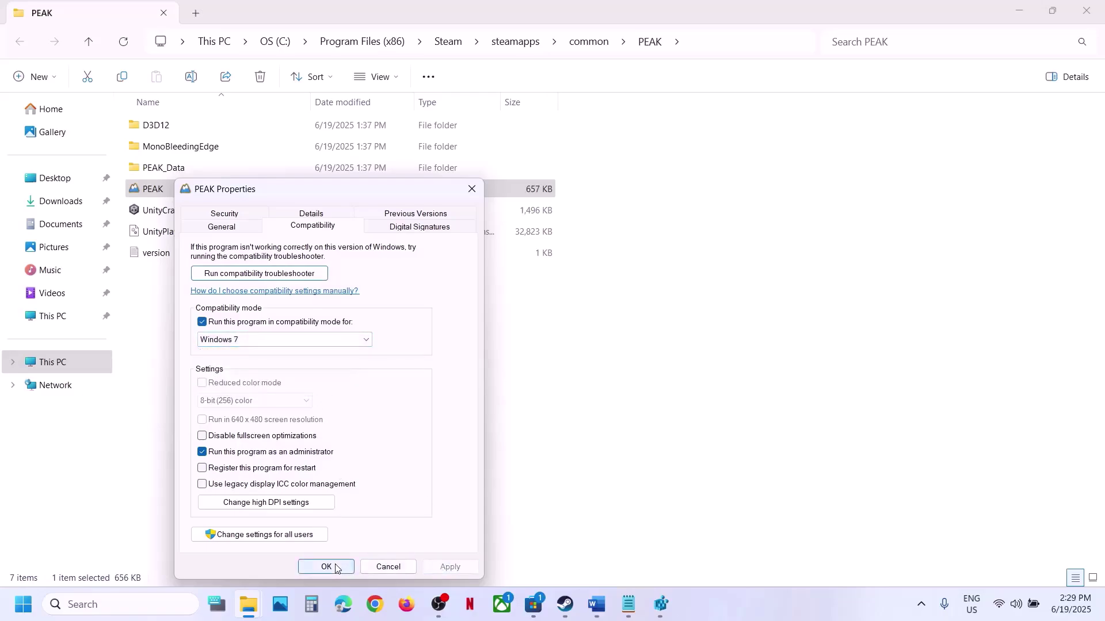
{"action": "left_click", "coordinate": [253, 439]}
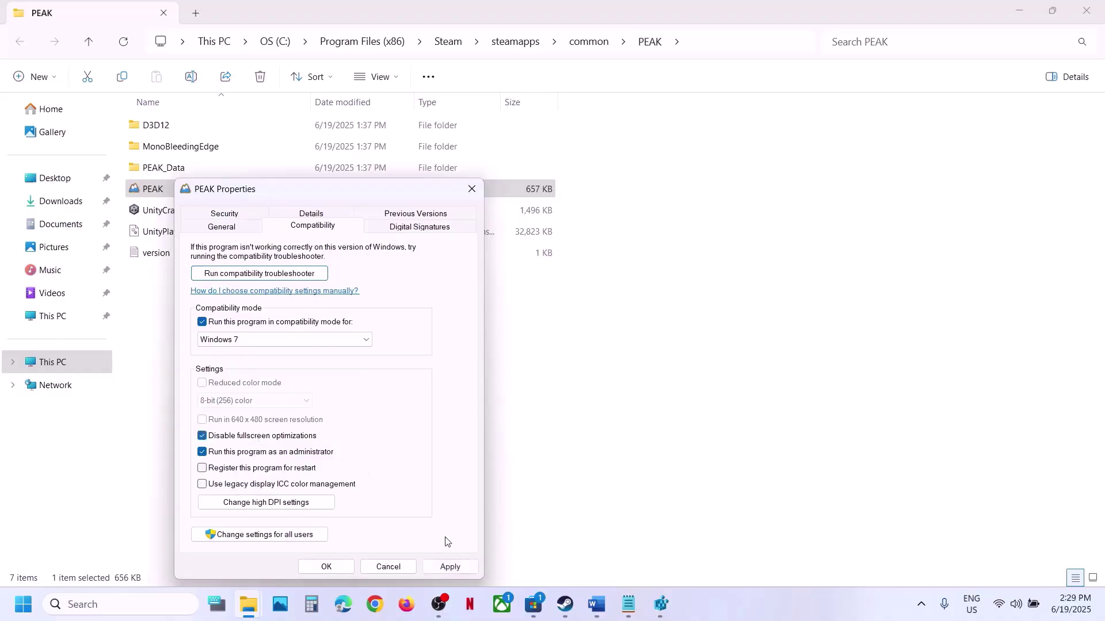
{"action": "left_click", "coordinate": [451, 567]}
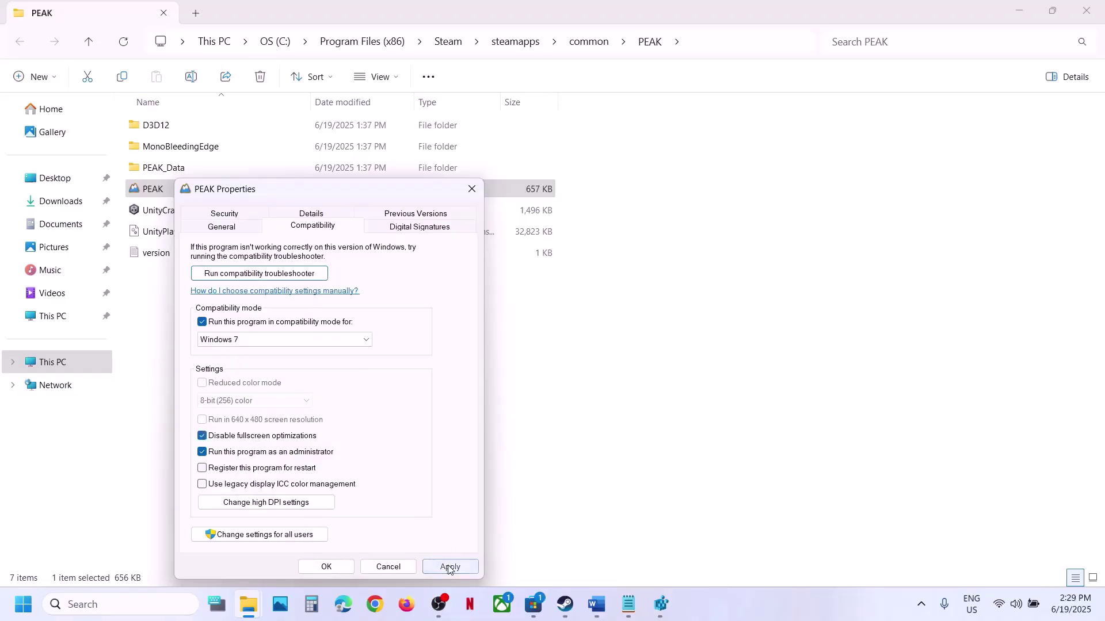
{"action": "left_click", "coordinate": [344, 566]}
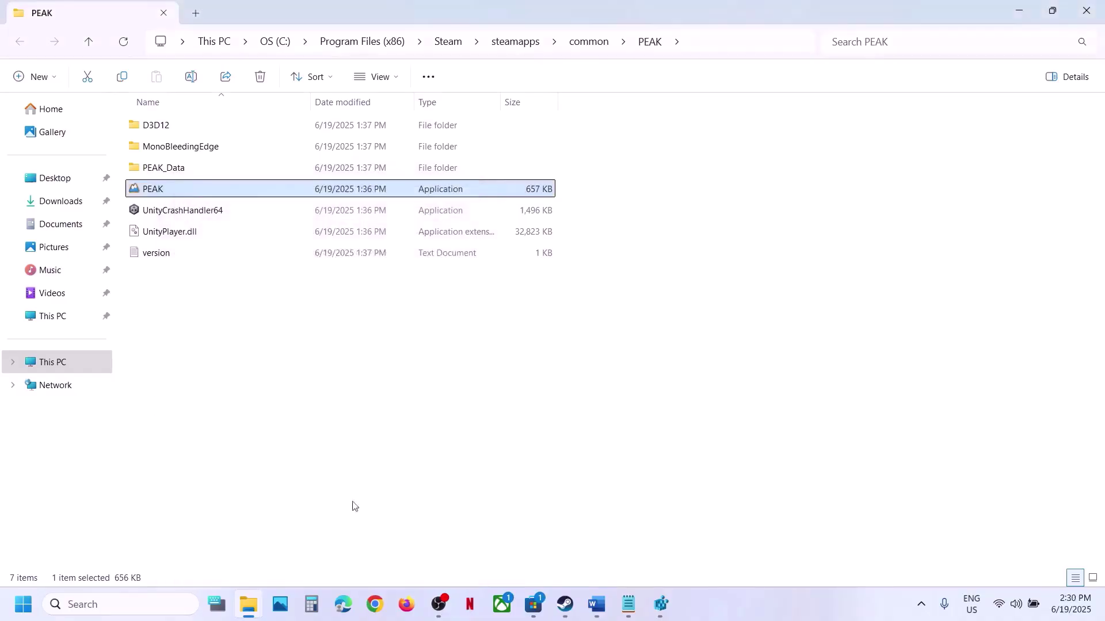
Clear PEAK.exe's compatibility settings again and apply the change
{"action": "right_click", "coordinate": [217, 196]}
{"action": "left_click", "coordinate": [296, 433]}
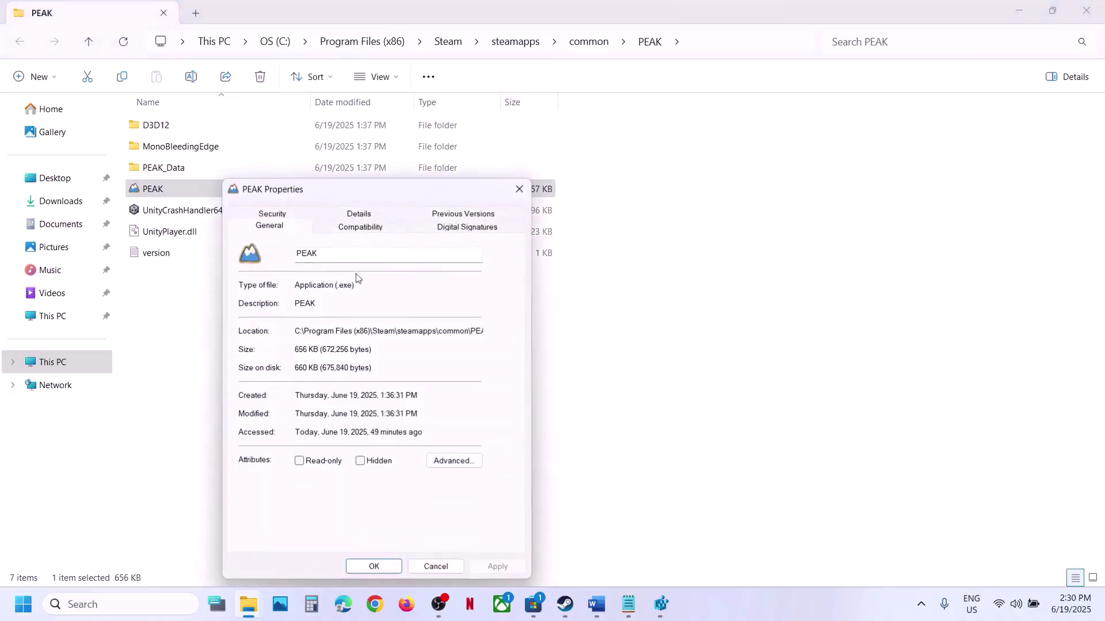
{"action": "left_click", "coordinate": [348, 228]}
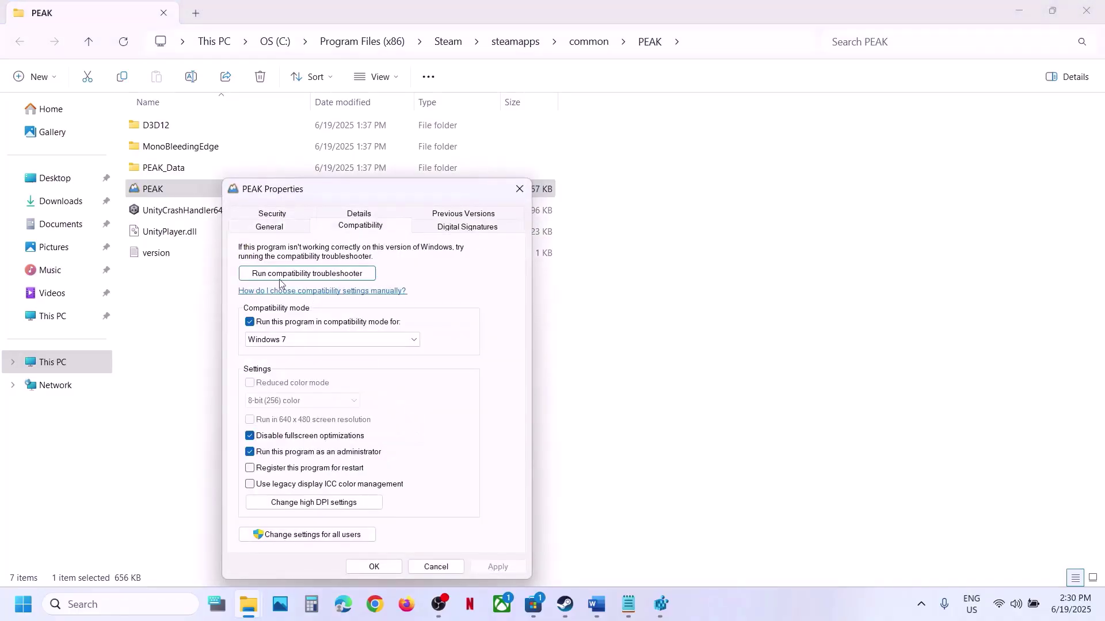
{"action": "left_click", "coordinate": [250, 323]}
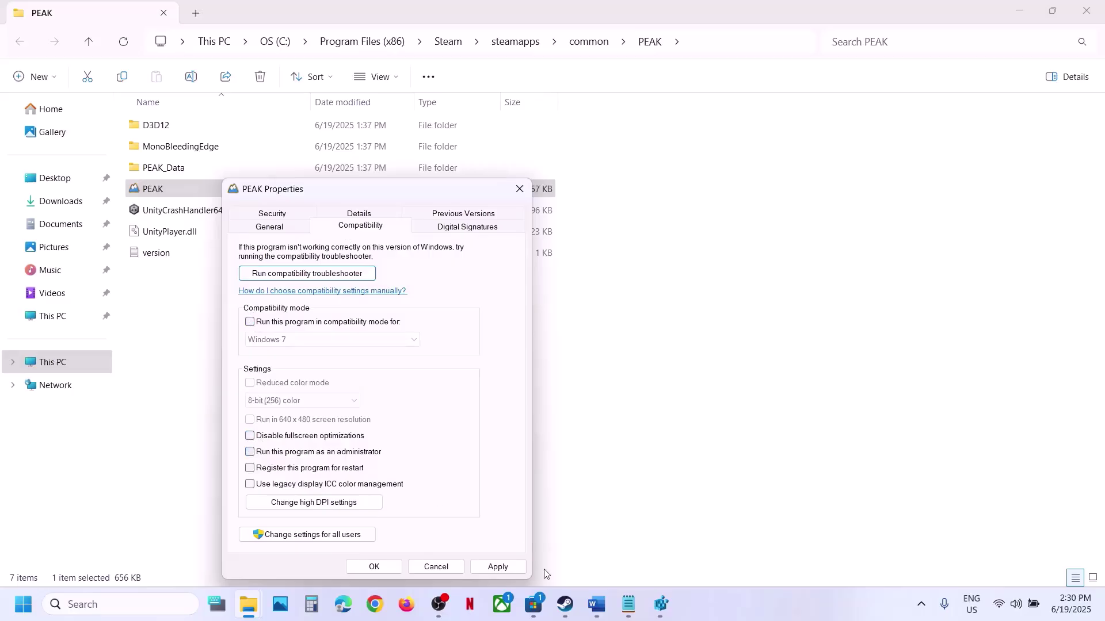
{"action": "left_click", "coordinate": [498, 567]}
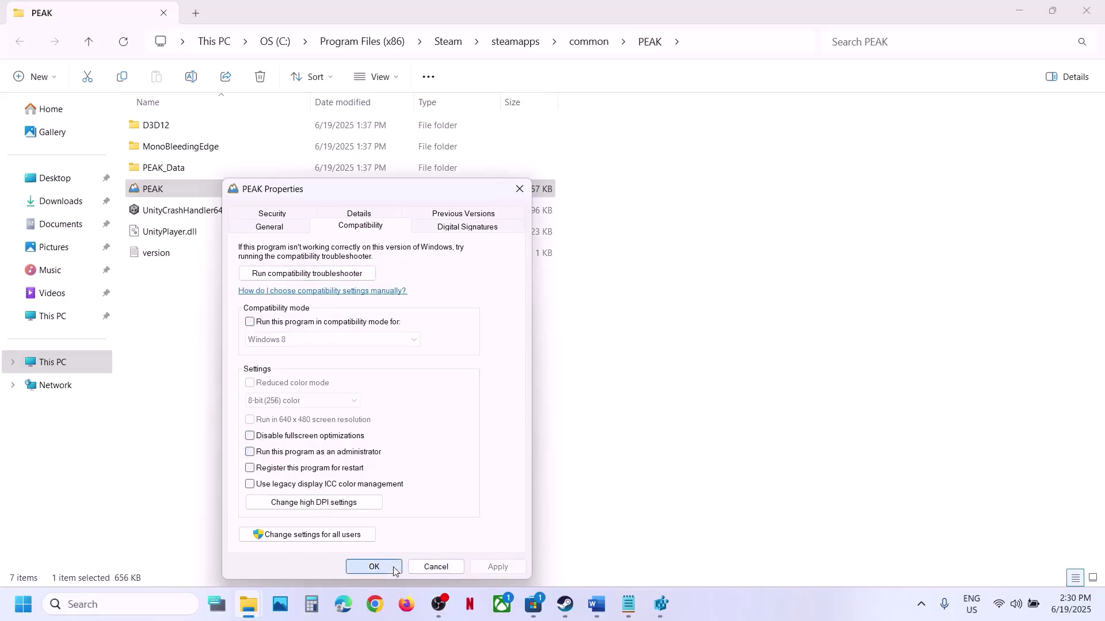
{"action": "left_click", "coordinate": [374, 567]}
{"action": "mouse_move", "coordinate": [596, 605]}
{"action": "left_click", "coordinate": [607, 555]}
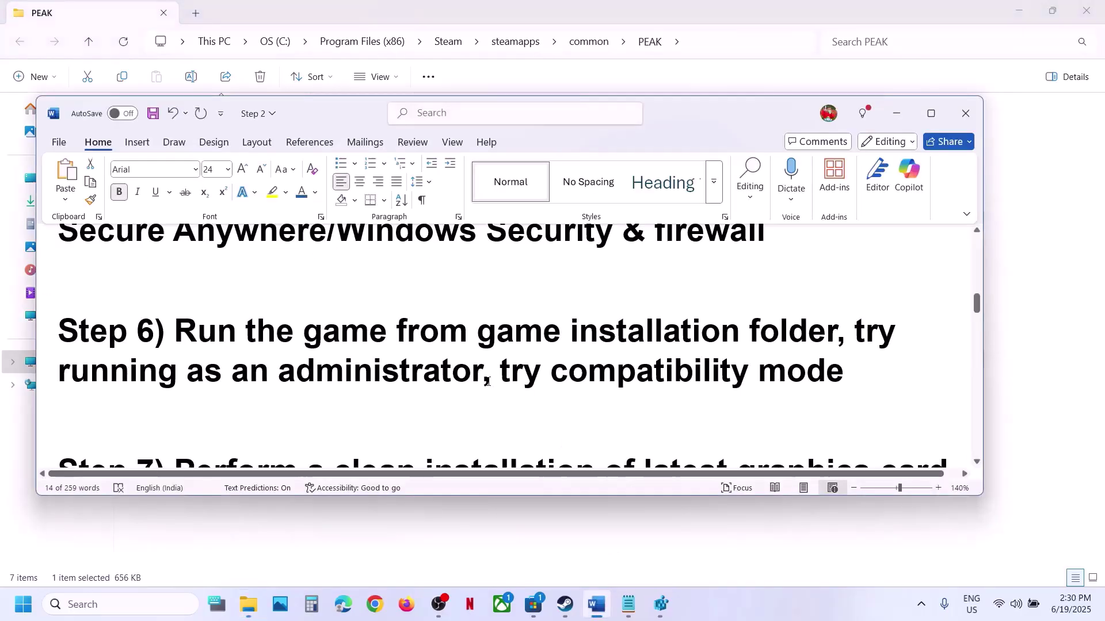
Display Word's Step 7 clean driver install instructions maximized, then switch to the NVIDIA drivers page
{"action": "scroll", "coordinate": [488, 382], "scroll_direction": "down", "scroll_amount": 3}
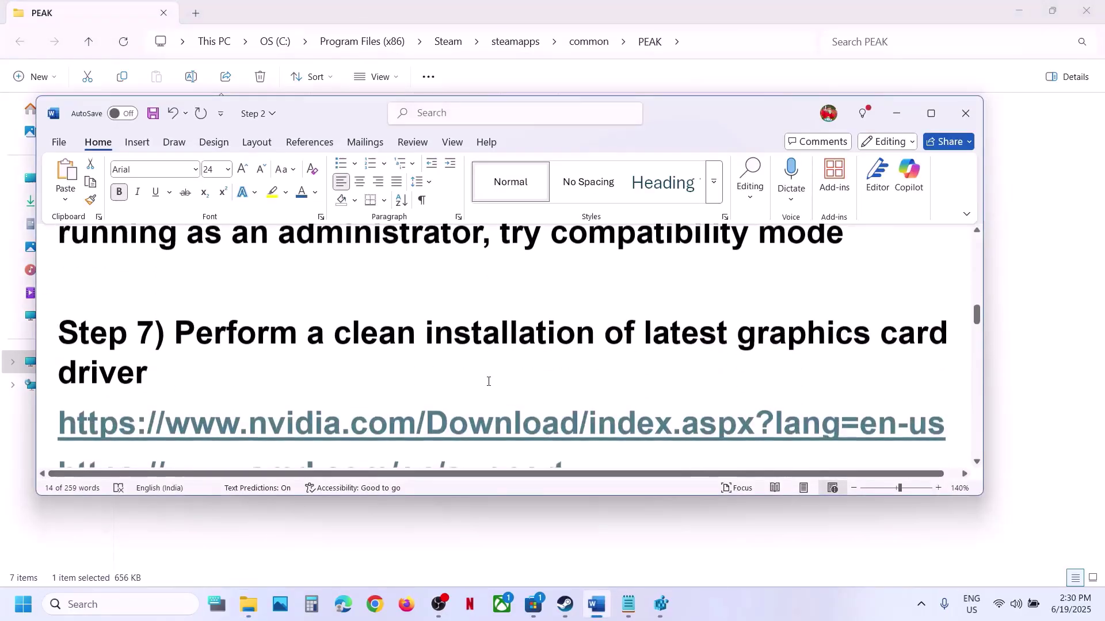
{"action": "left_click", "coordinate": [931, 113]}
{"action": "scroll", "coordinate": [653, 289], "scroll_direction": "up", "scroll_amount": 3}
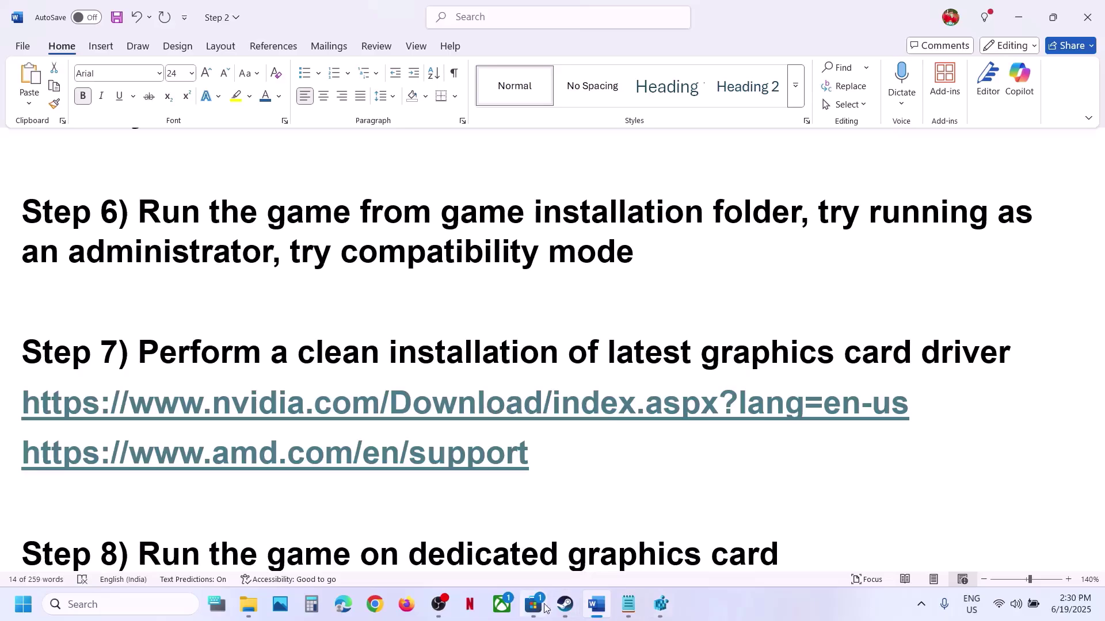
{"action": "left_click", "coordinate": [565, 604]}
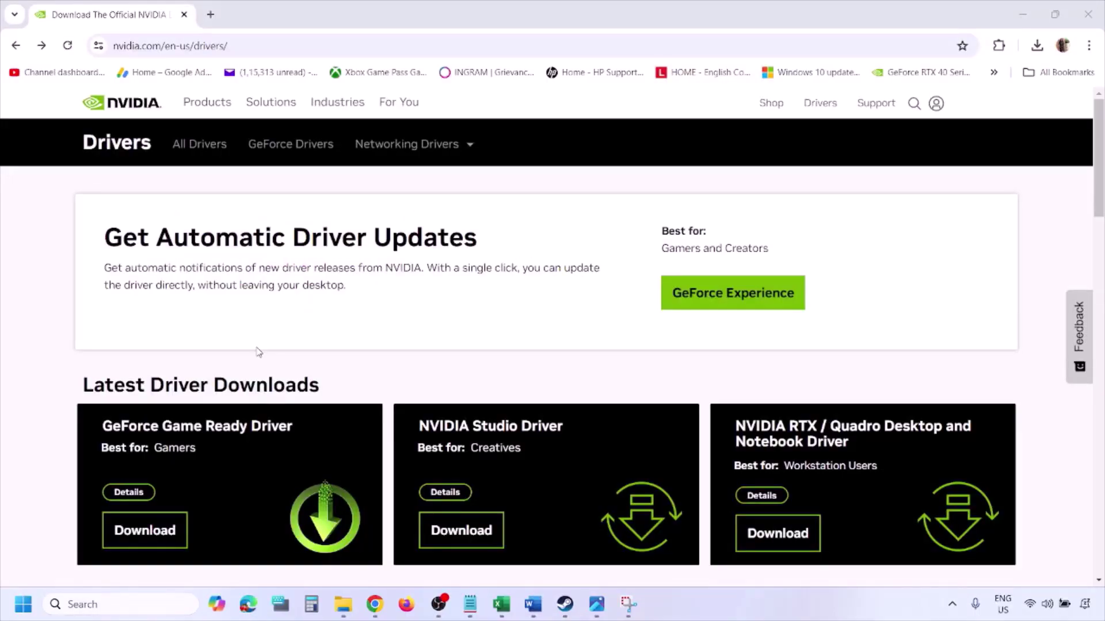
Run a manual NVIDIA driver search for the GeForce RTX 3050 Laptop GPU on Windows 11
{"action": "scroll", "coordinate": [257, 352], "scroll_direction": "down", "scroll_amount": 8}
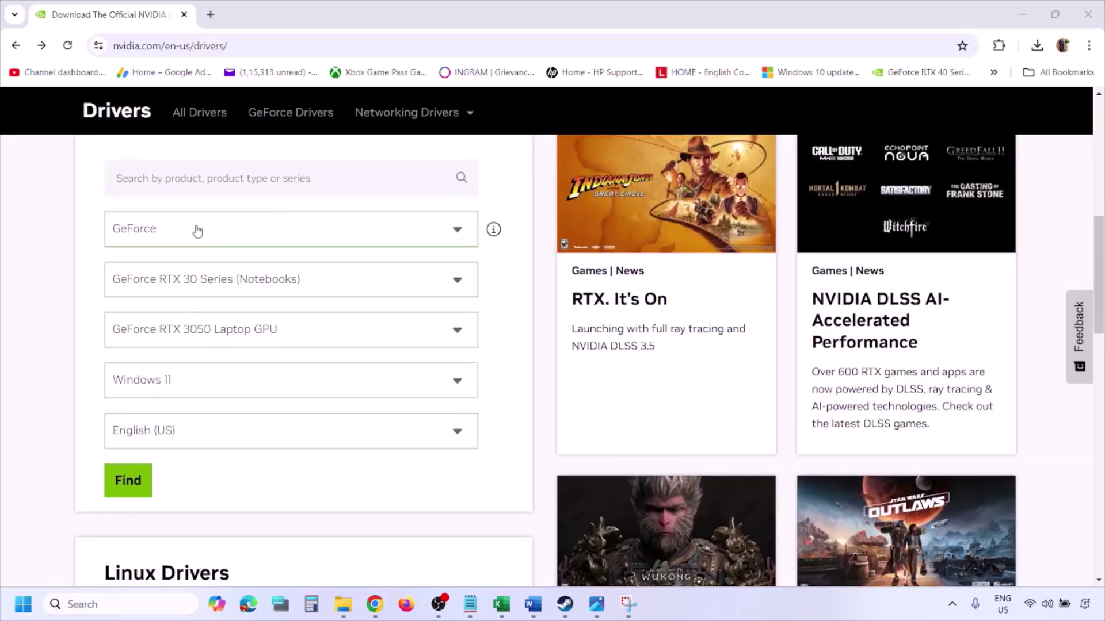
{"action": "left_click", "coordinate": [182, 384]}
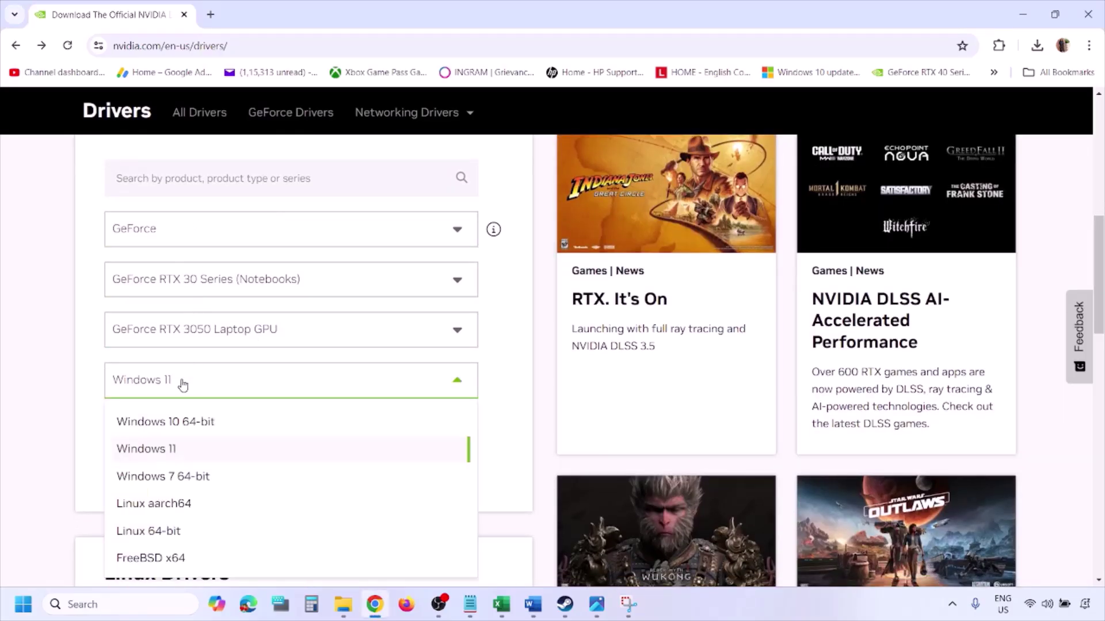
{"action": "left_click", "coordinate": [161, 456]}
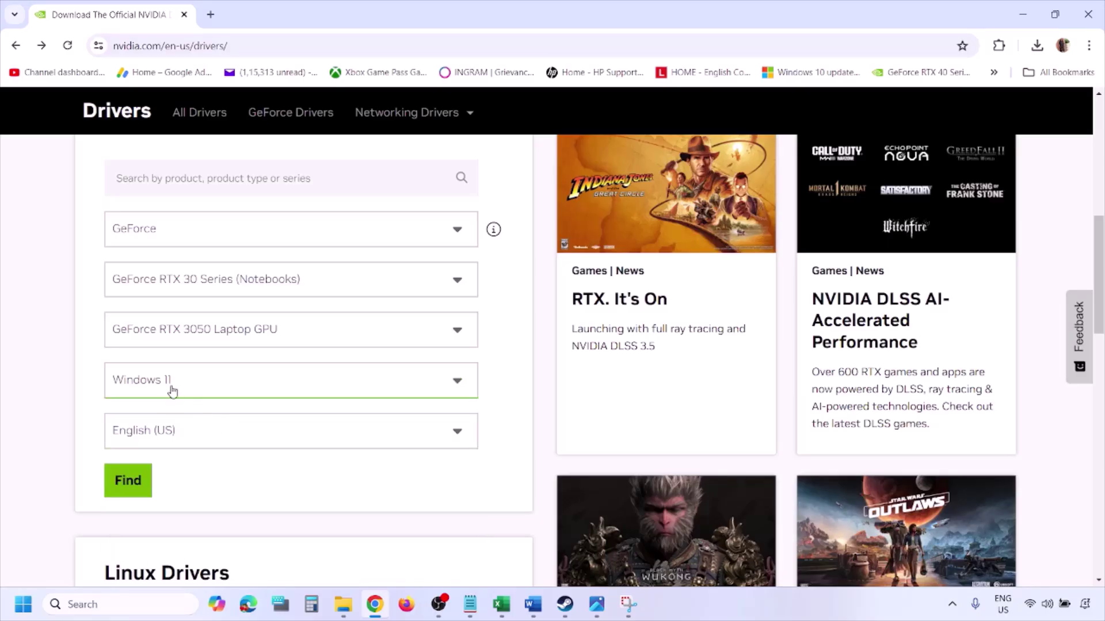
{"action": "left_click", "coordinate": [131, 485]}
{"action": "left_click", "coordinate": [598, 606]}
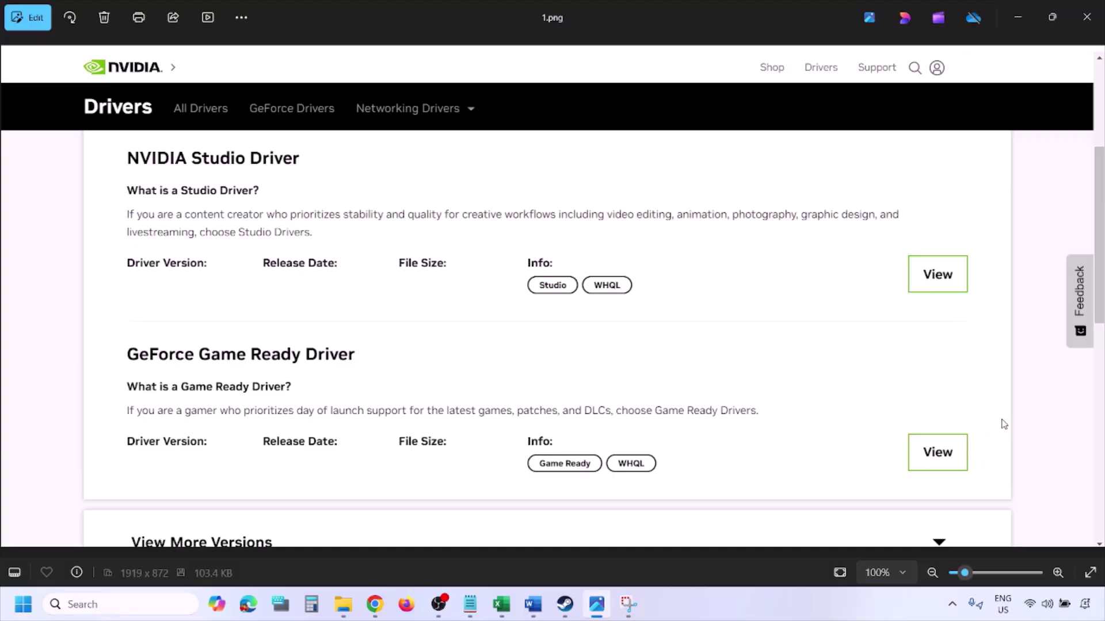
Page through screenshots 2.png–5.png to the clean-installation option, then show Start's restart choices
{"action": "key", "text": "Right"}
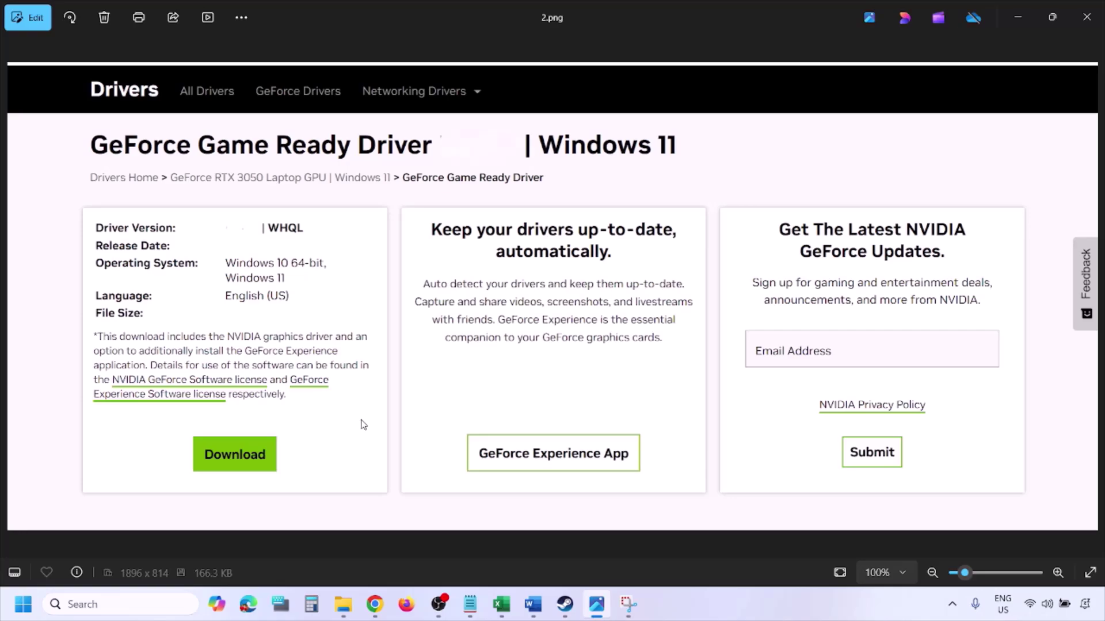
{"action": "key", "text": "Right"}
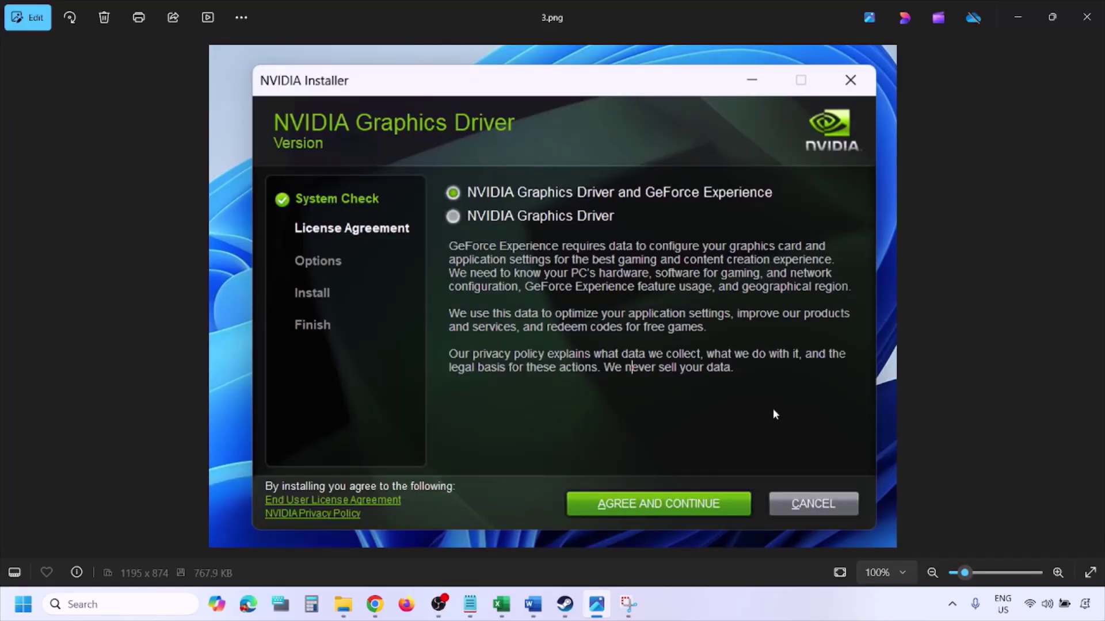
{"action": "key", "text": "Right"}
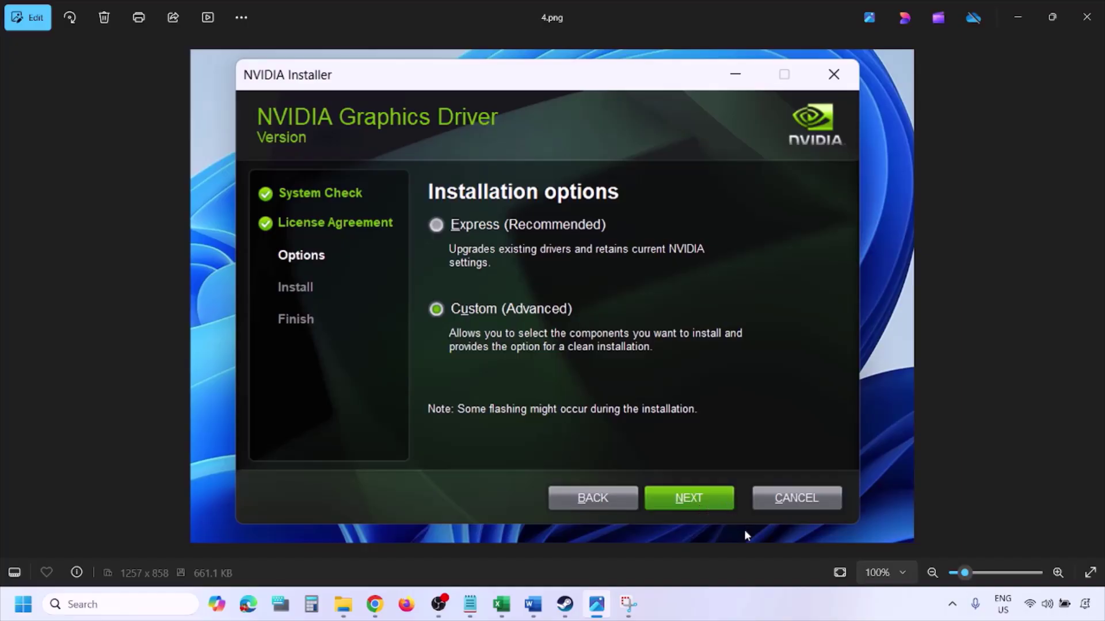
{"action": "key", "text": "Right"}
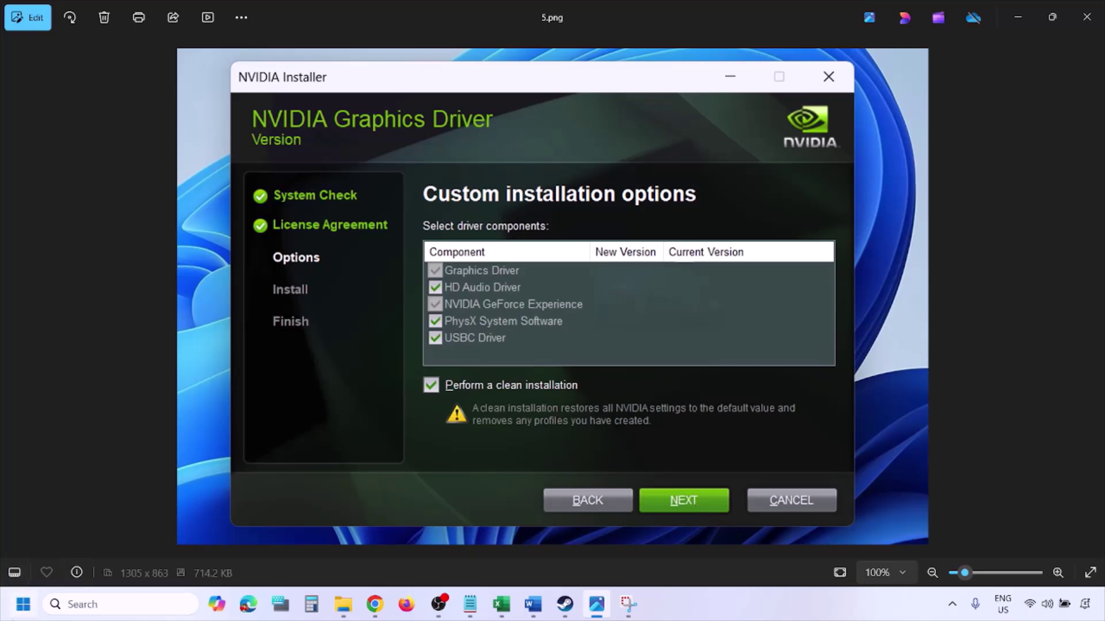
{"action": "left_click", "coordinate": [23, 604]}
{"action": "left_click", "coordinate": [423, 560]}
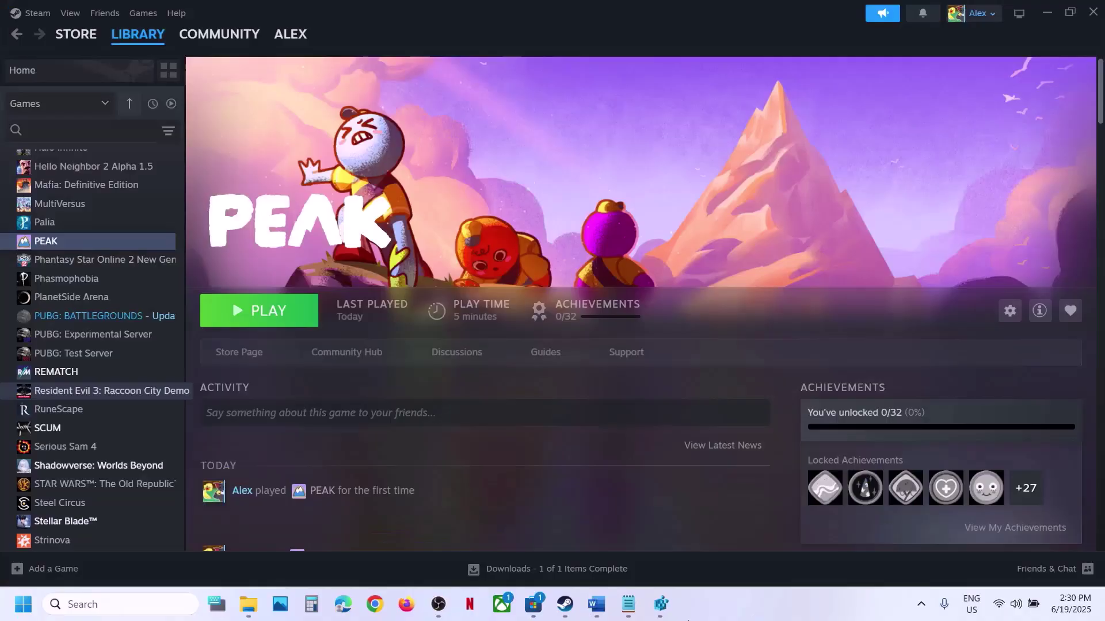
Copy 'graphics' from Word's Step 8 and paste it into Windows search
{"action": "left_click", "coordinate": [596, 604]}
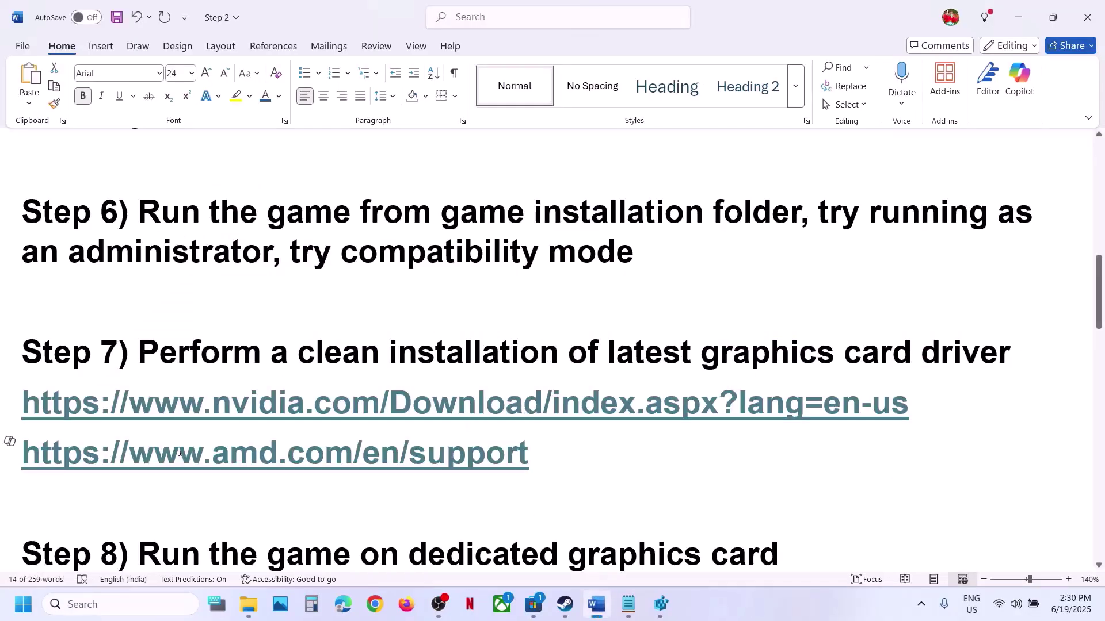
{"action": "left_click_drag", "start_coordinate": [91, 459], "coordinate": [540, 461]}
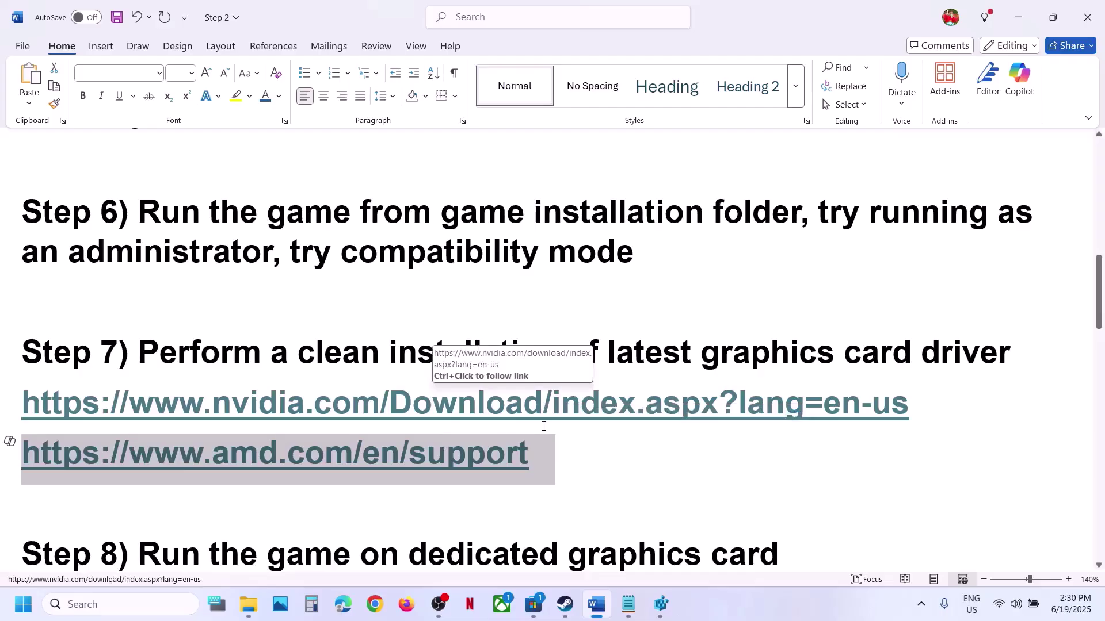
{"action": "scroll", "coordinate": [544, 426], "scroll_direction": "down", "scroll_amount": 1}
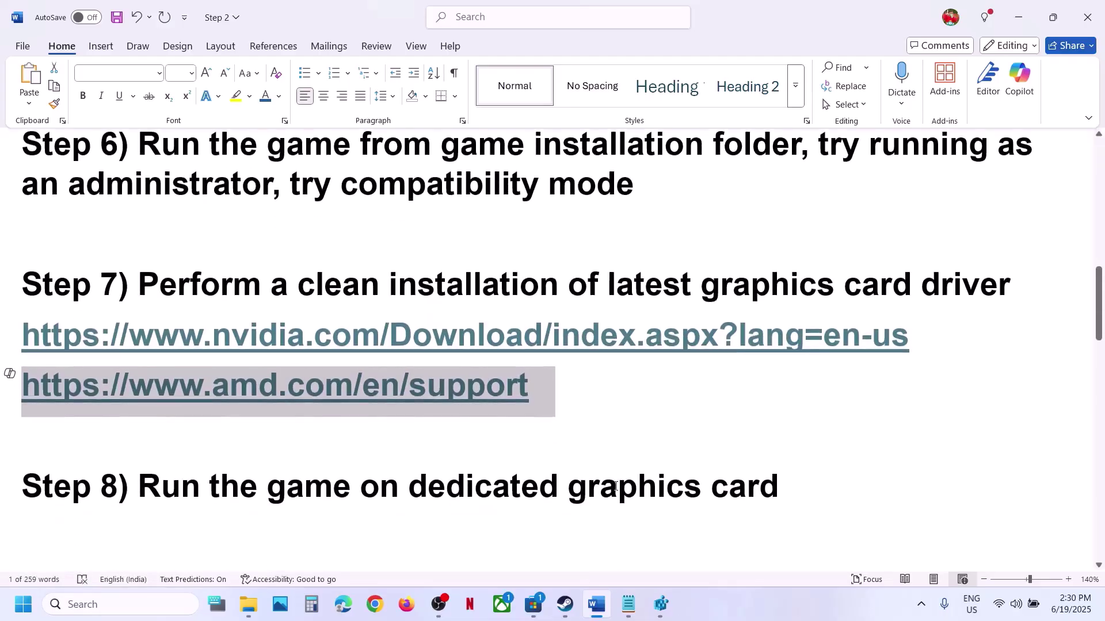
{"action": "double_click", "coordinate": [615, 487]}
{"action": "key", "text": "ctrl+c"}
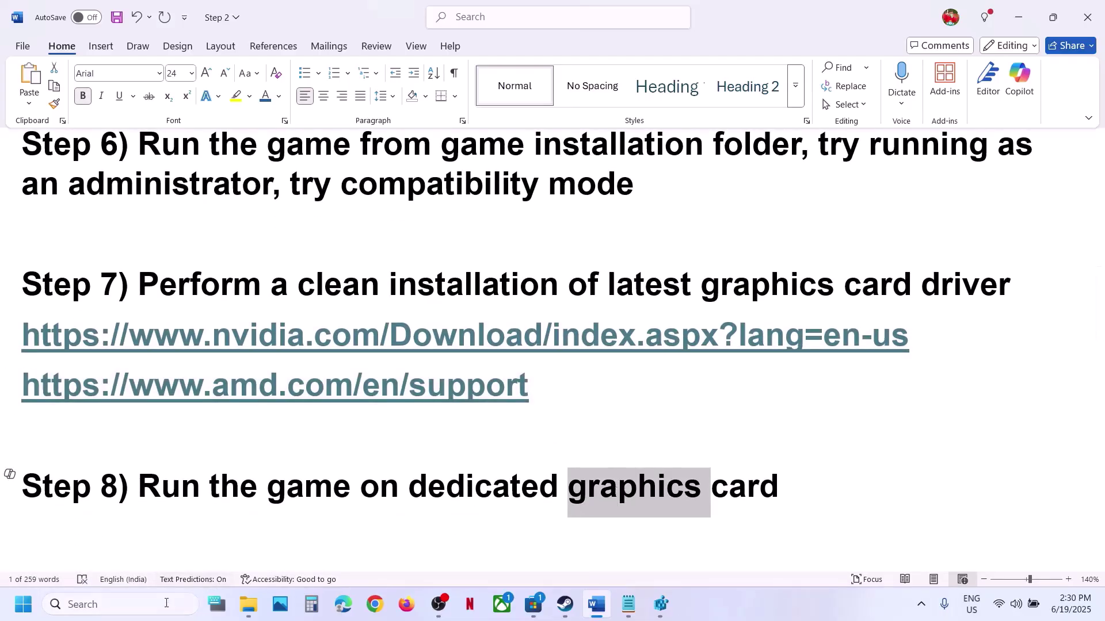
{"action": "left_click", "coordinate": [166, 604]}
{"action": "key", "text": "ctrl+v"}
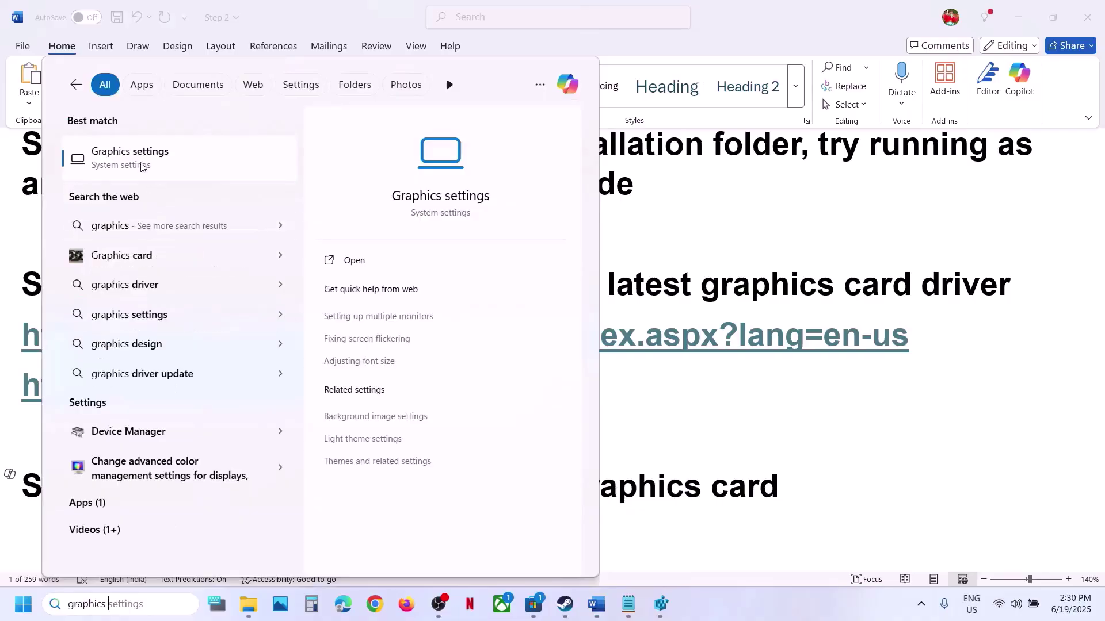
In Graphics settings, add steamapps\common\PEAK\PEAK.exe as a desktop app
{"action": "left_click", "coordinate": [248, 155]}
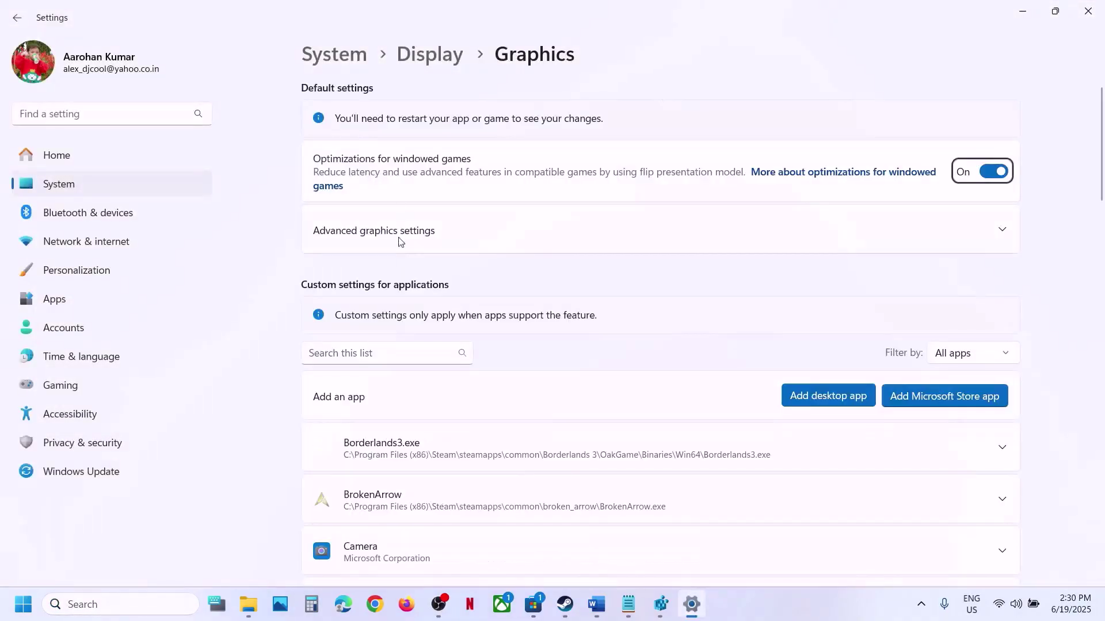
{"action": "left_click", "coordinate": [820, 406]}
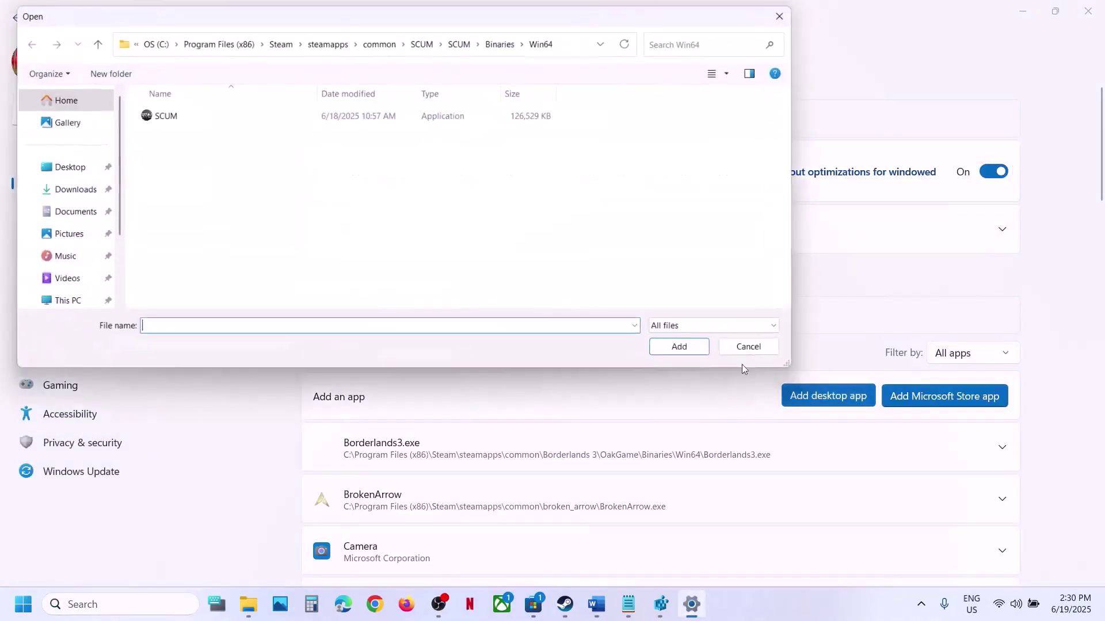
{"action": "left_click", "coordinate": [380, 39]}
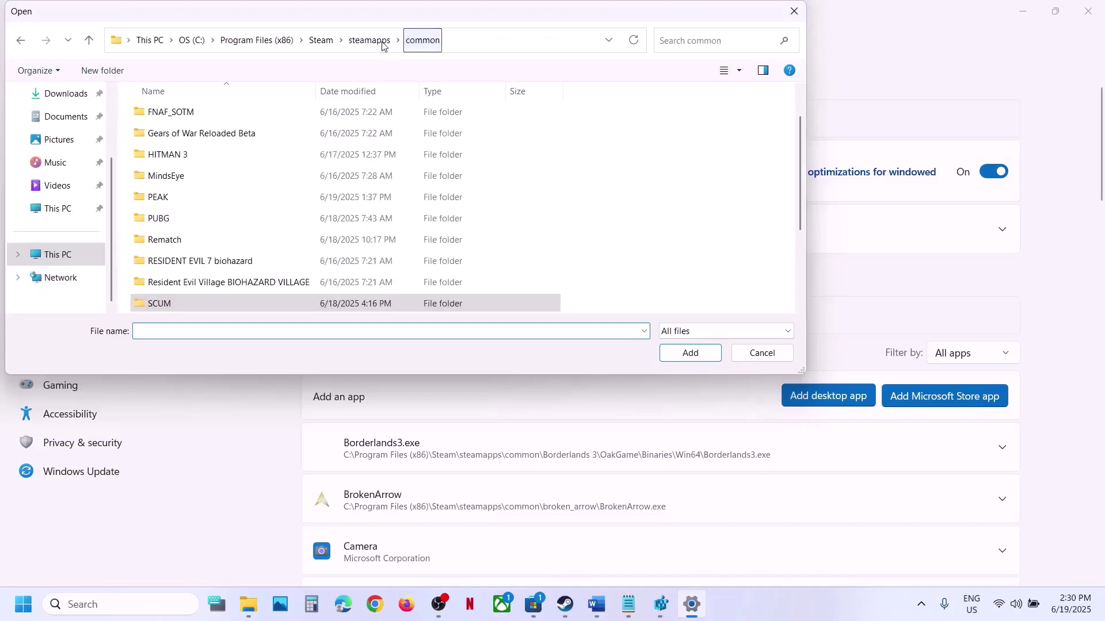
{"action": "double_click", "coordinate": [184, 197]}
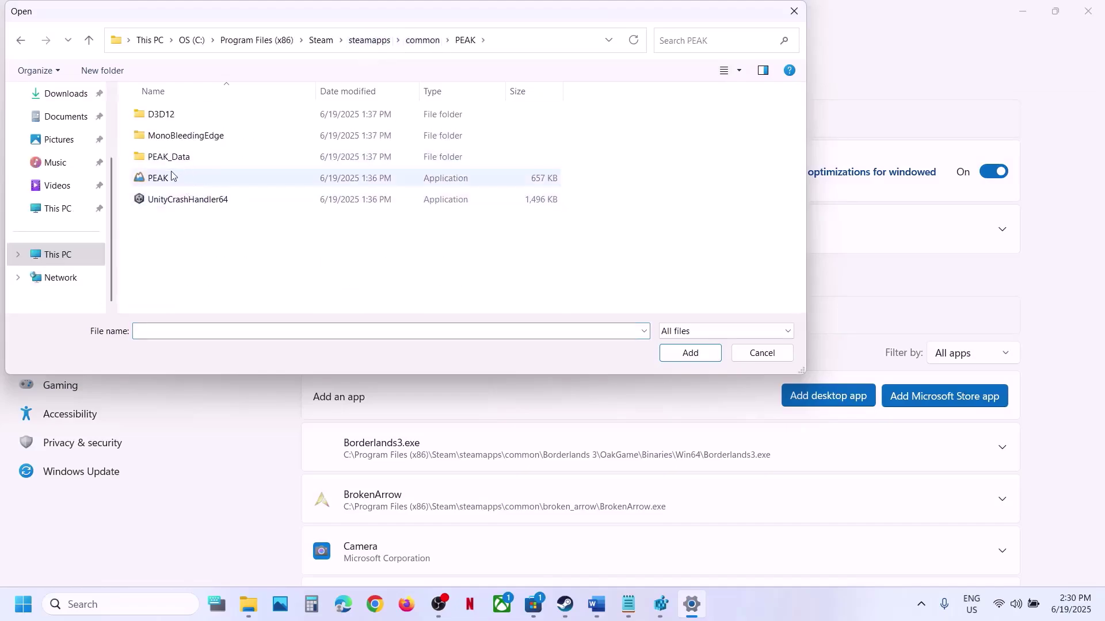
{"action": "left_click", "coordinate": [165, 178]}
{"action": "left_click", "coordinate": [685, 353]}
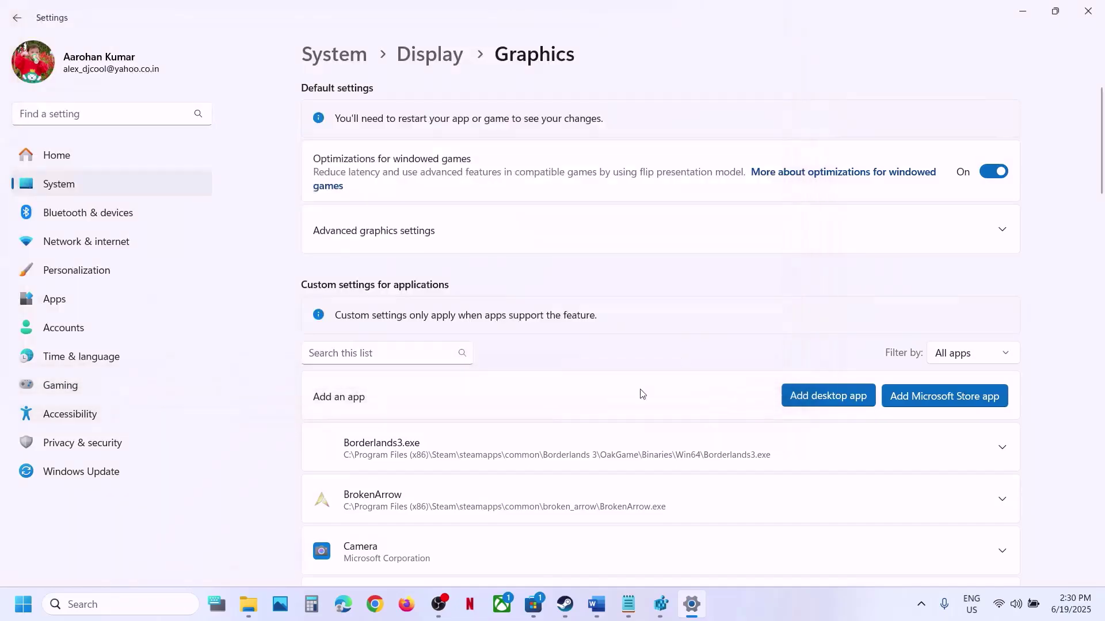
Set PEAK's GPU preference to High Performance (NVIDIA GeForce RTX 3050 Laptop GPU) and close Settings
{"action": "scroll", "coordinate": [641, 392], "scroll_direction": "down", "scroll_amount": 6}
{"action": "scroll", "coordinate": [627, 405], "scroll_direction": "down", "scroll_amount": 12}
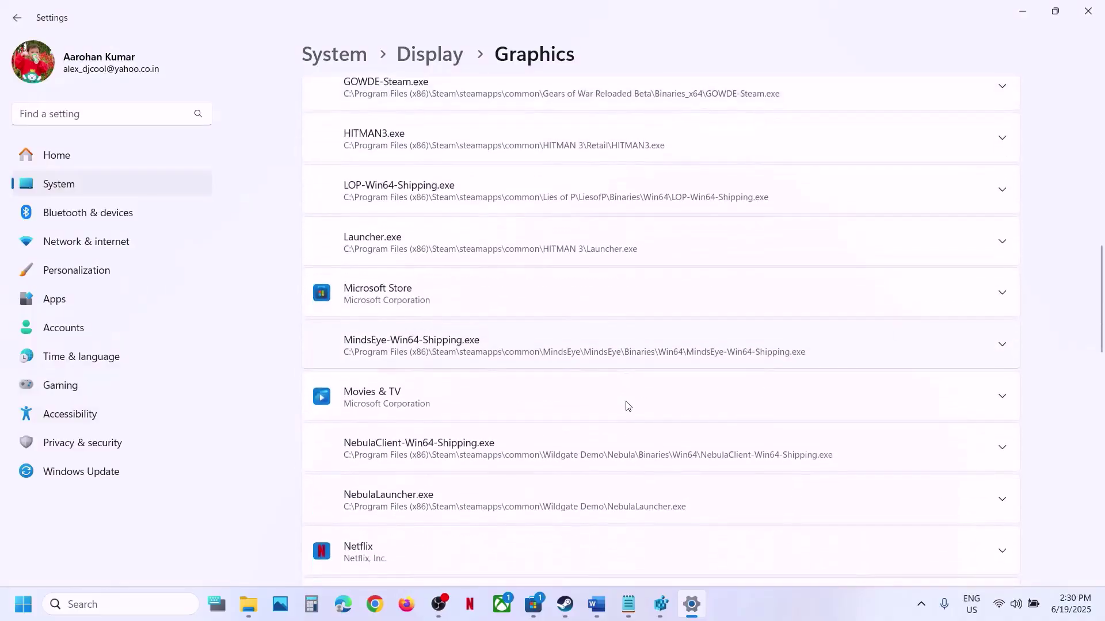
{"action": "scroll", "coordinate": [626, 405], "scroll_direction": "down", "scroll_amount": 2}
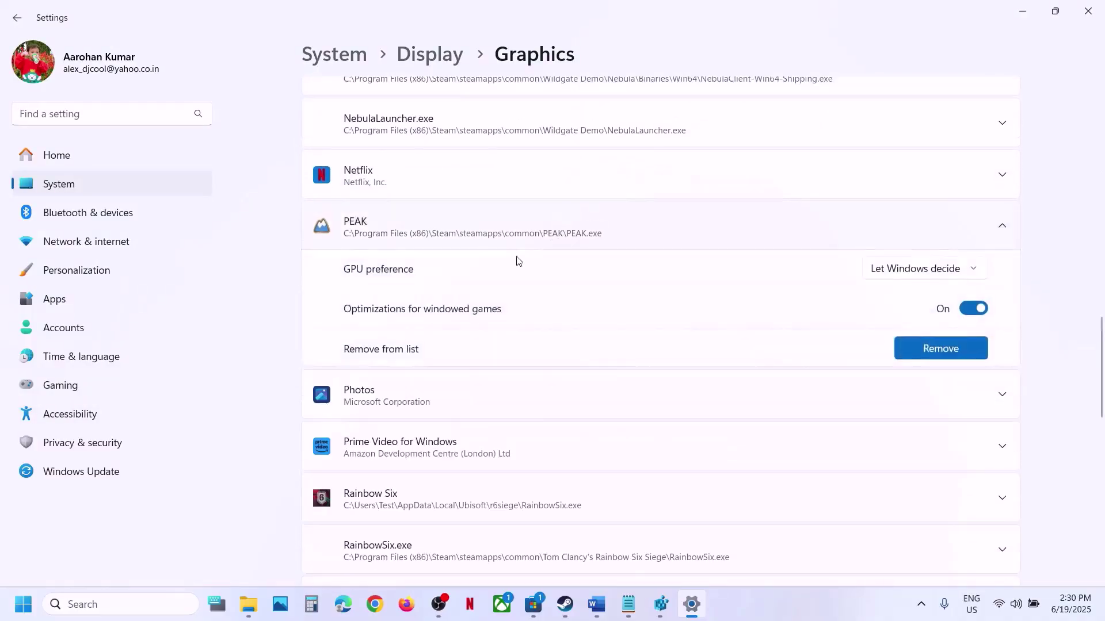
{"action": "left_click", "coordinate": [906, 276]}
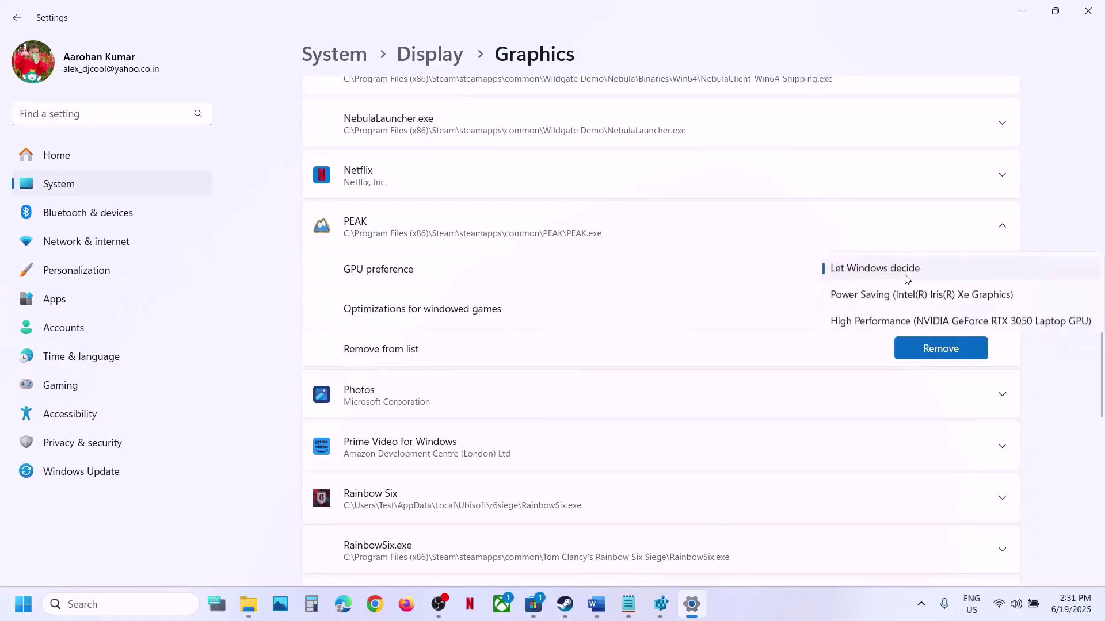
{"action": "left_click", "coordinate": [929, 323]}
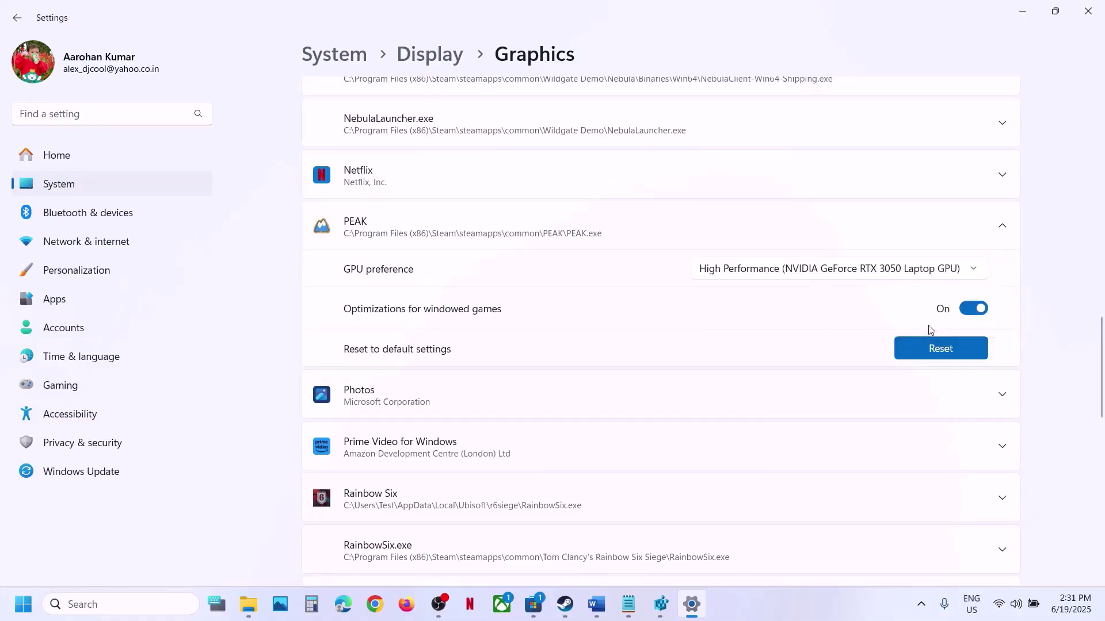
{"action": "left_click", "coordinate": [1097, 14]}
Copy Step 9's docs.microsoft.com Visual C++ link and switch to Chrome
{"action": "scroll", "coordinate": [573, 314], "scroll_direction": "down", "scroll_amount": 3}
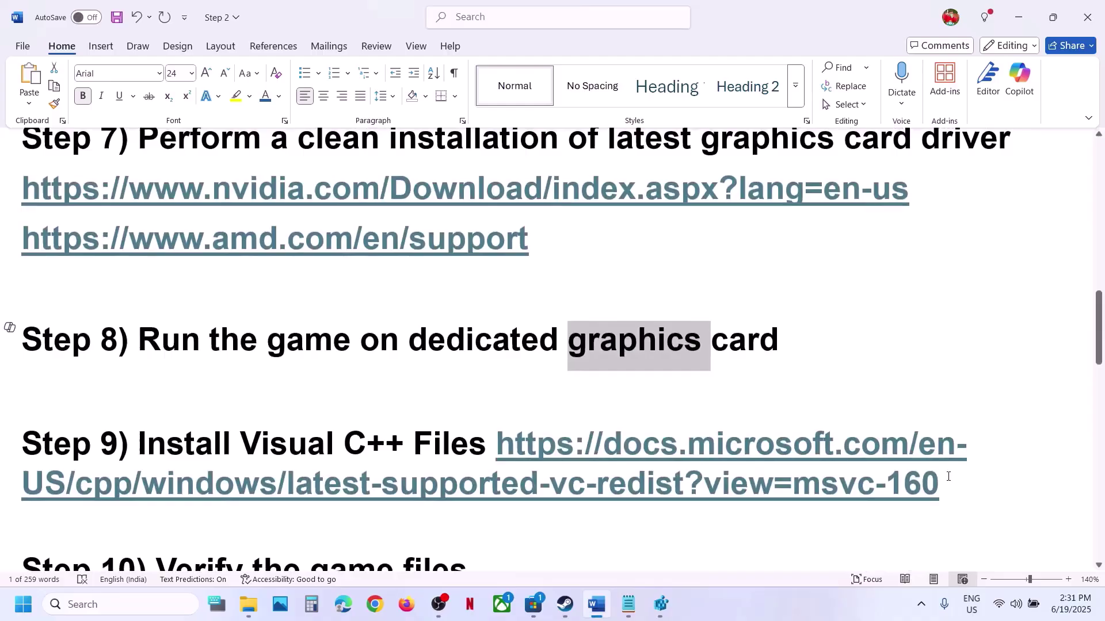
{"action": "left_click_drag", "start_coordinate": [948, 476], "coordinate": [499, 449]}
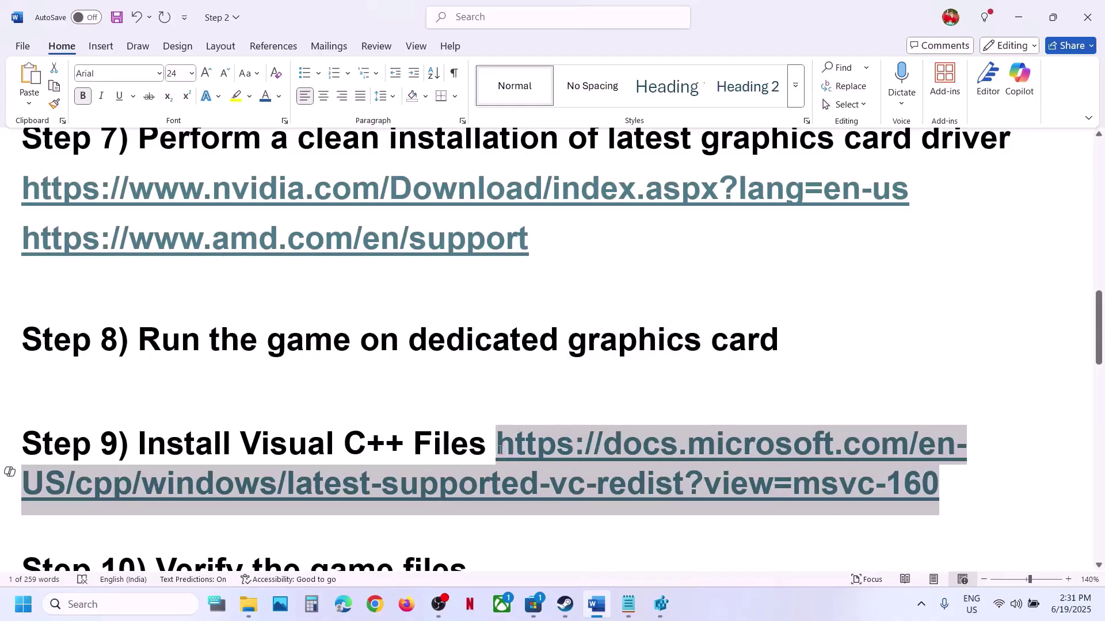
{"action": "left_click", "coordinate": [372, 616]}
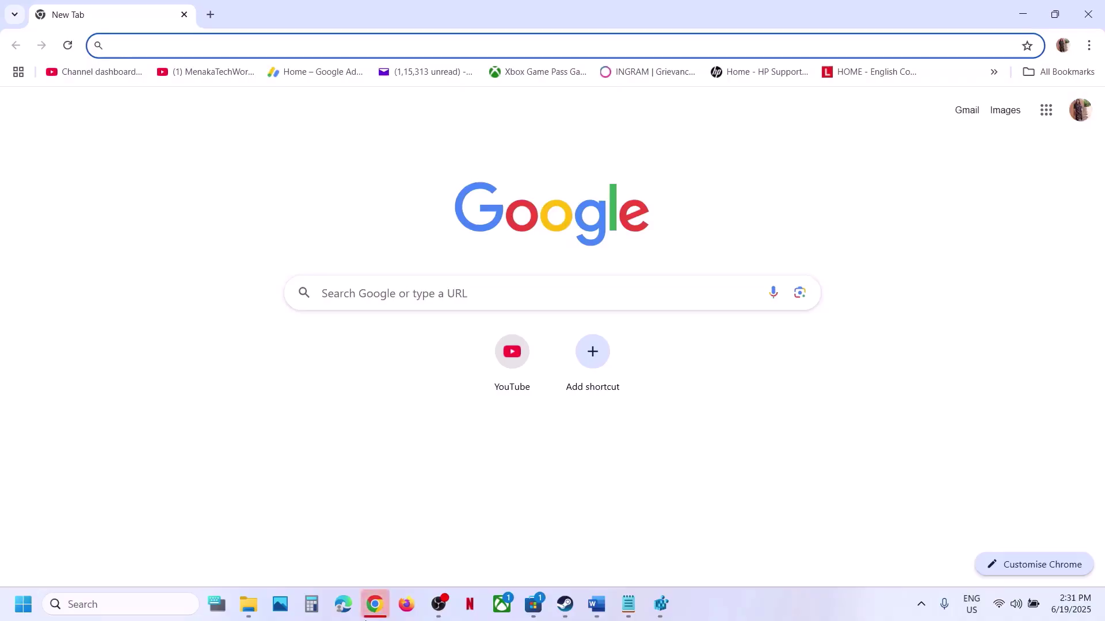
Load the pasted Visual C++ link, then download and repair the x86 redistributable
{"action": "left_click", "coordinate": [211, 14]}
{"action": "key", "text": "ctrl+v"}
{"action": "key", "text": "Return"}
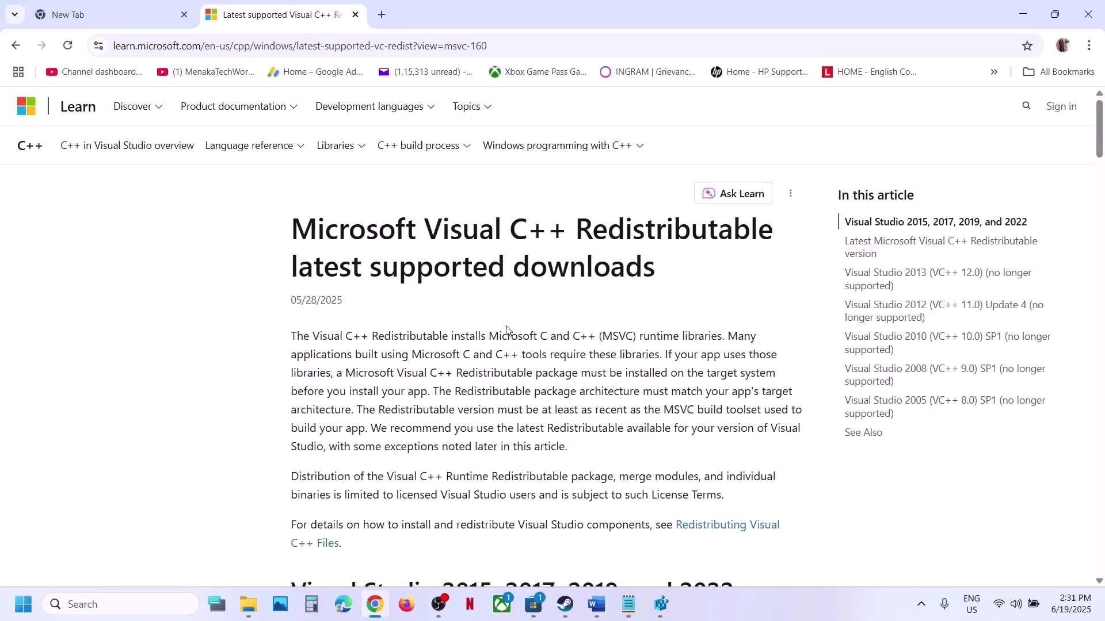
{"action": "scroll", "coordinate": [506, 329], "scroll_direction": "down", "scroll_amount": 12}
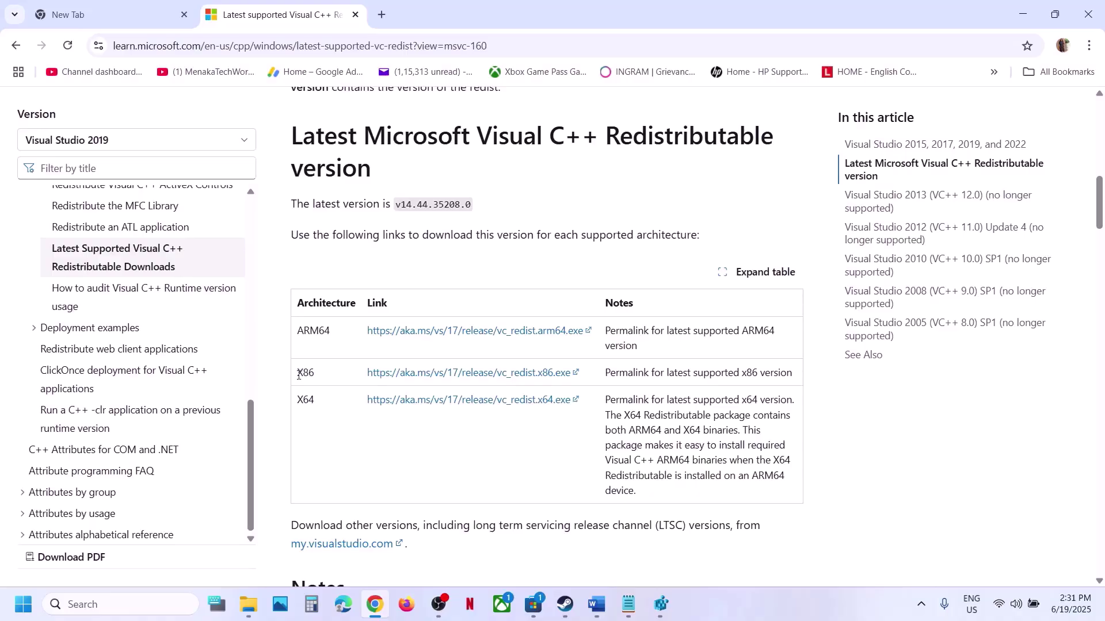
{"action": "left_click", "coordinate": [436, 373]}
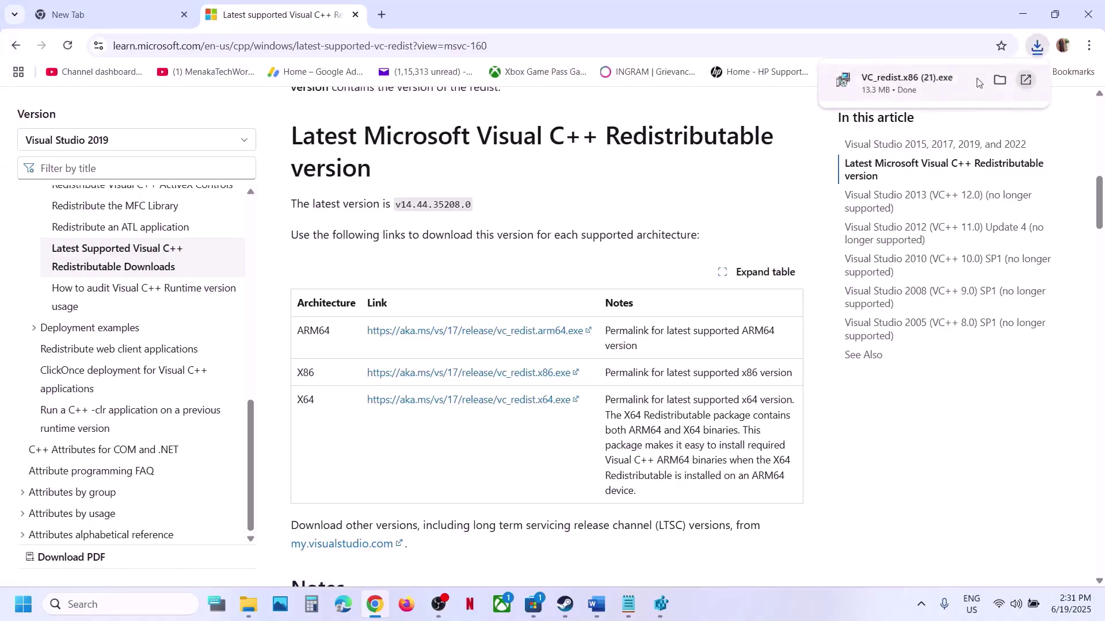
{"action": "left_click", "coordinate": [978, 84]}
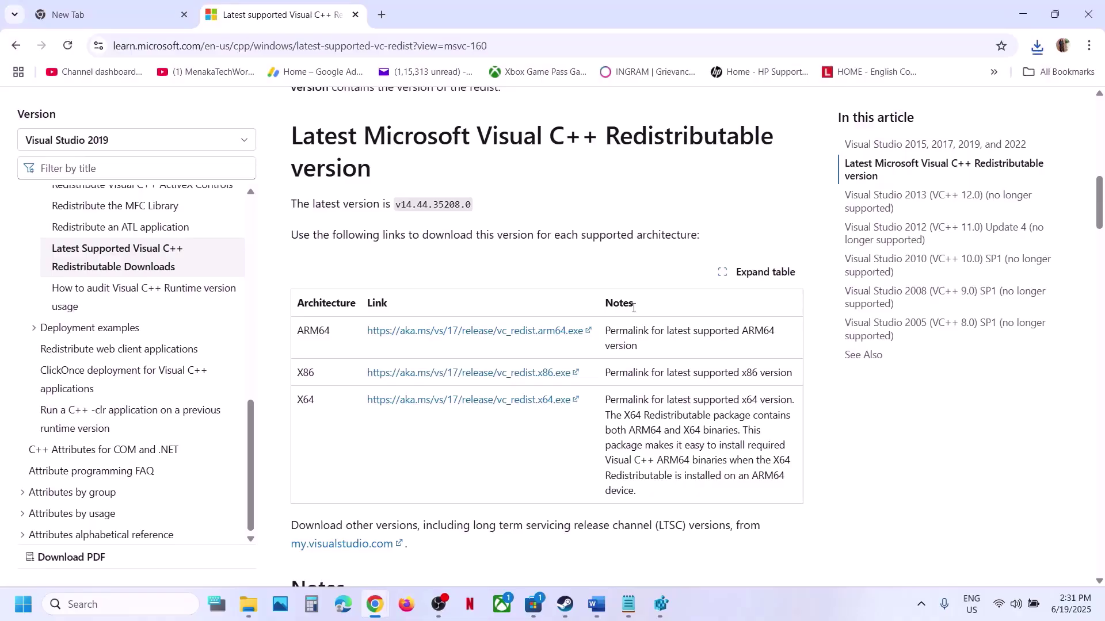
{"action": "left_click", "coordinate": [564, 380]}
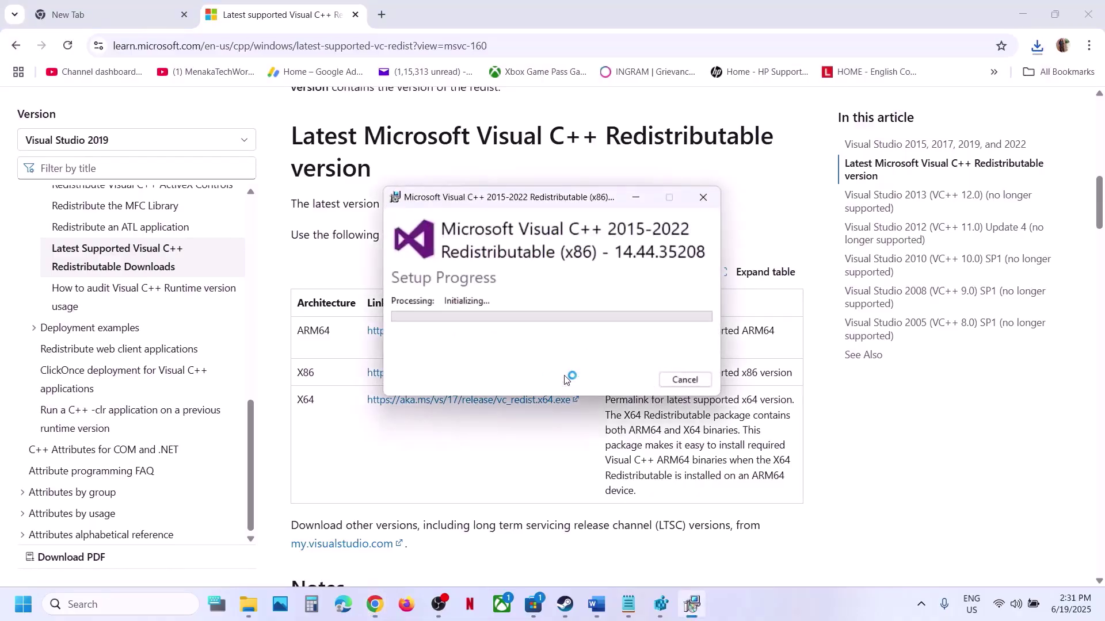
{"action": "left_click", "coordinate": [502, 412]}
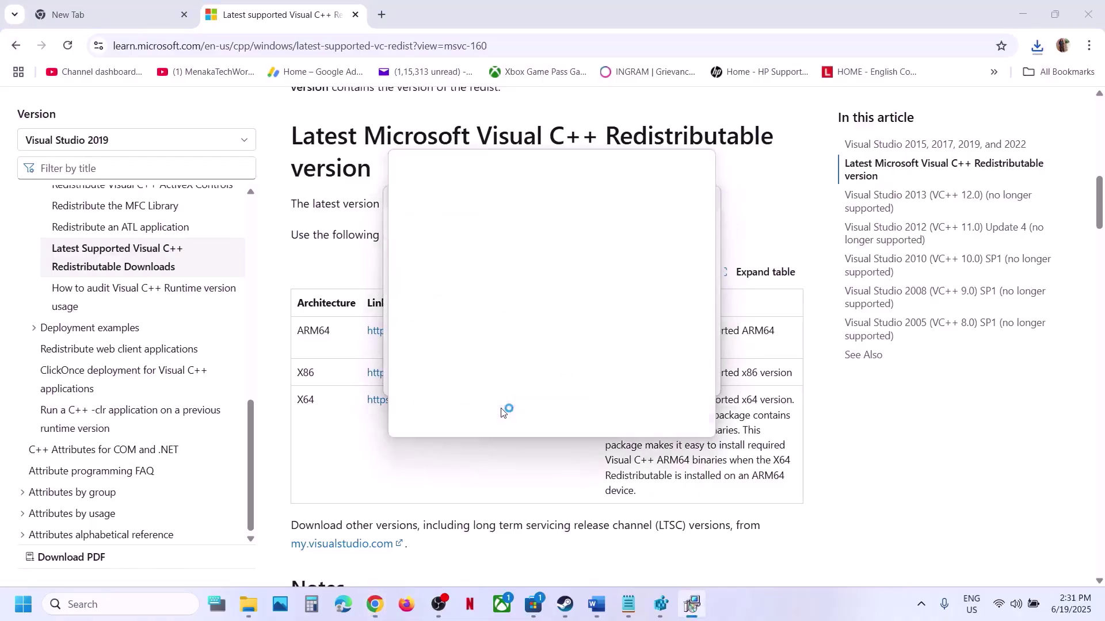
Run and repair the downloaded x64 Visual C++ redistributable installer
{"action": "double_click", "coordinate": [305, 401]}
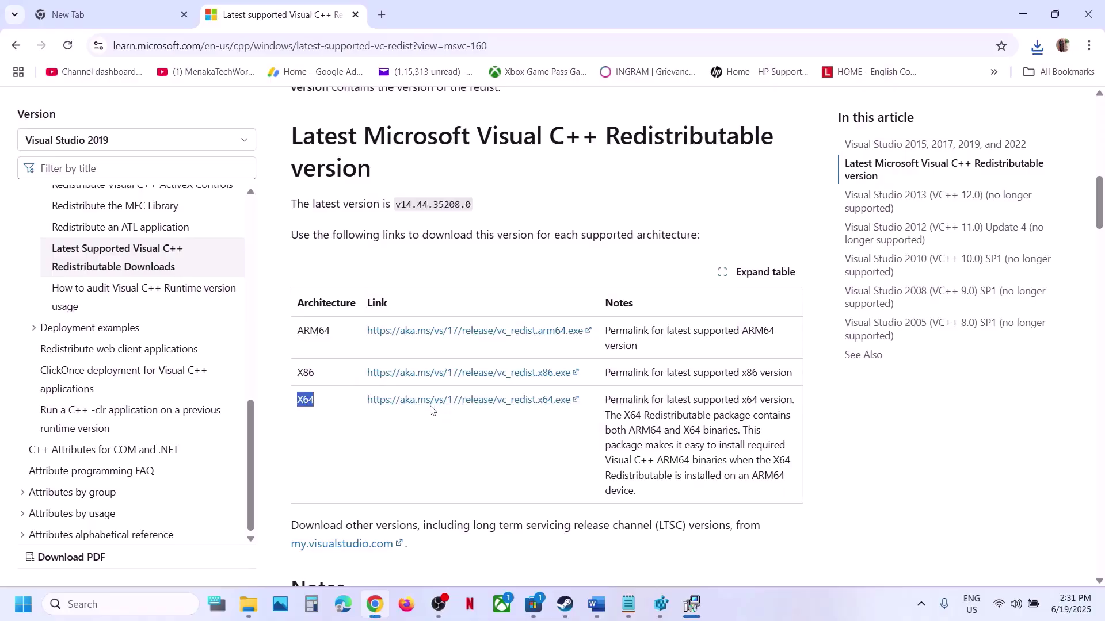
{"action": "left_click", "coordinate": [1037, 46]}
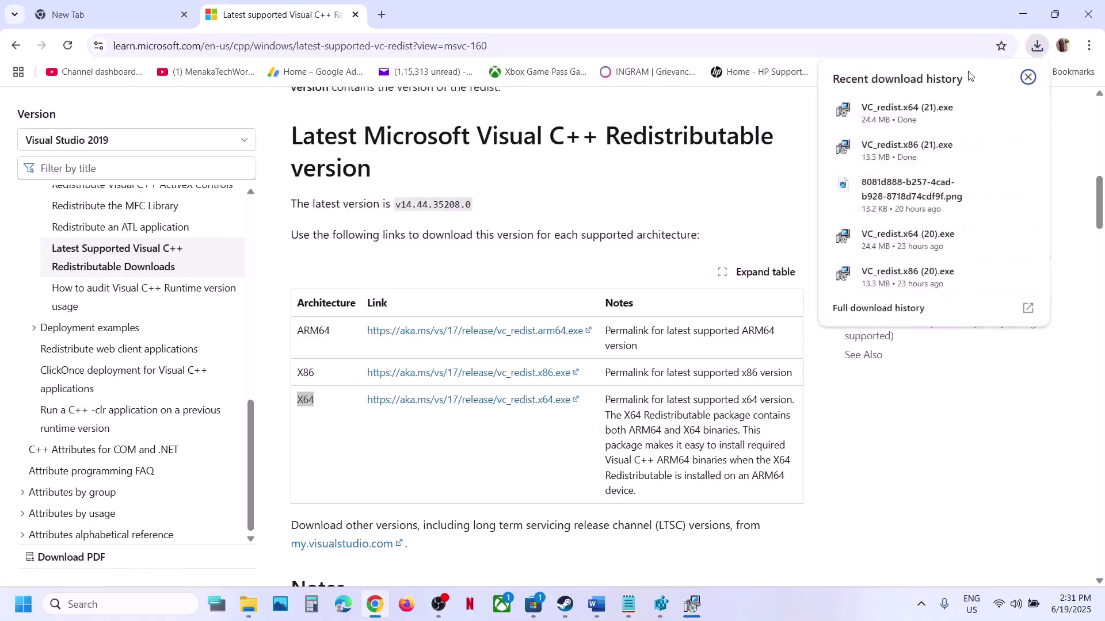
{"action": "left_click", "coordinate": [892, 106]}
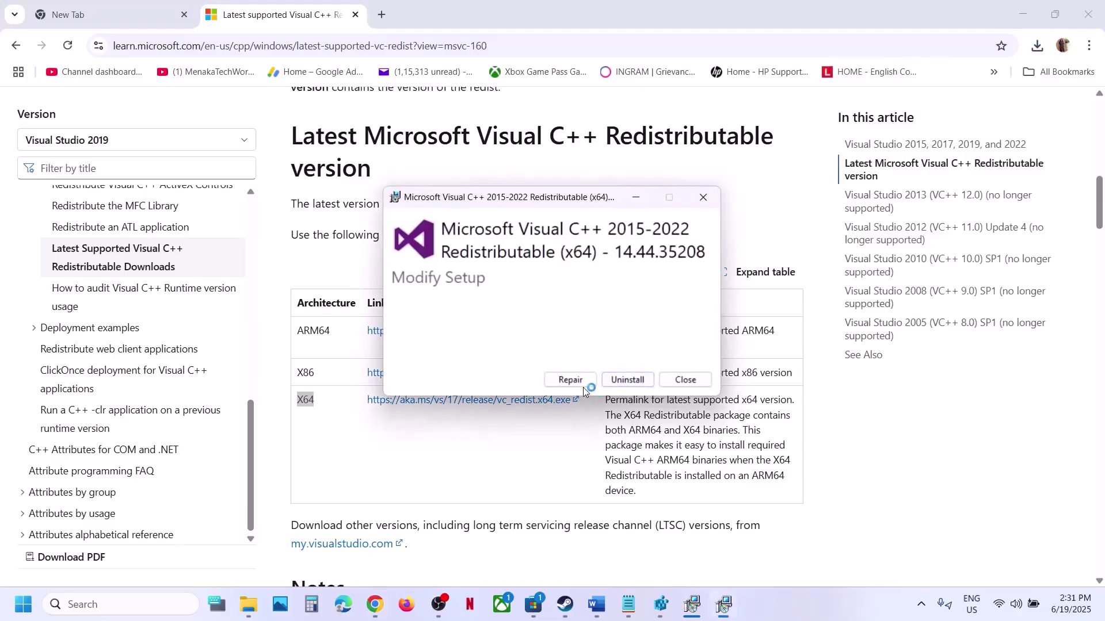
{"action": "left_click", "coordinate": [581, 385]}
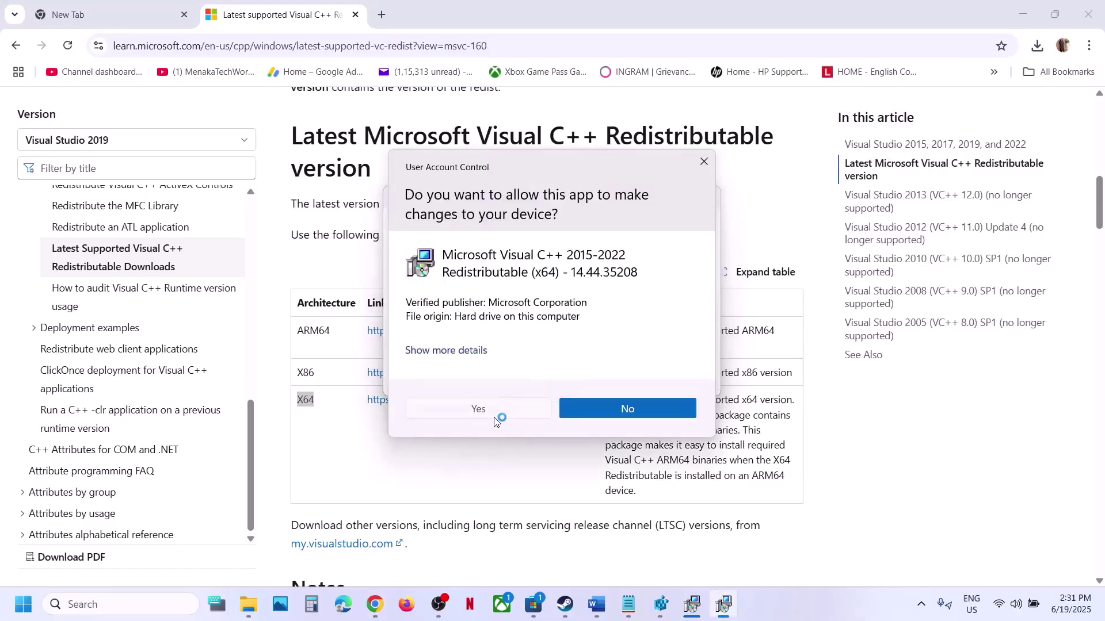
{"action": "left_click", "coordinate": [493, 409]}
Close both setup success windows, show Start's restart choices, and return to Steam
{"action": "left_click", "coordinate": [696, 604]}
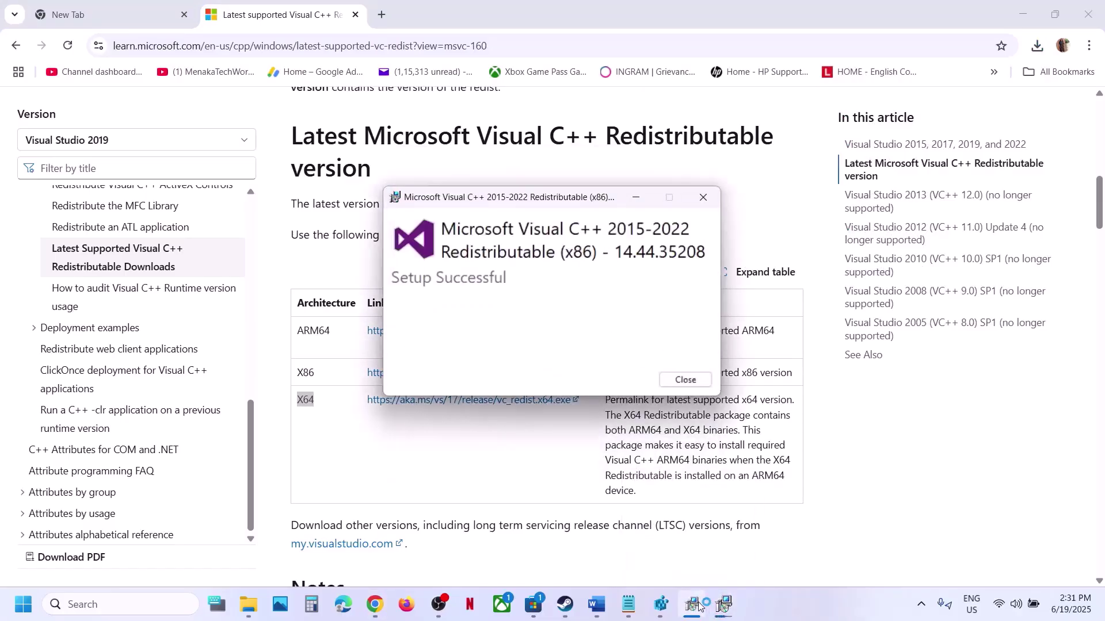
{"action": "left_click_drag", "start_coordinate": [552, 193], "coordinate": [803, 228]}
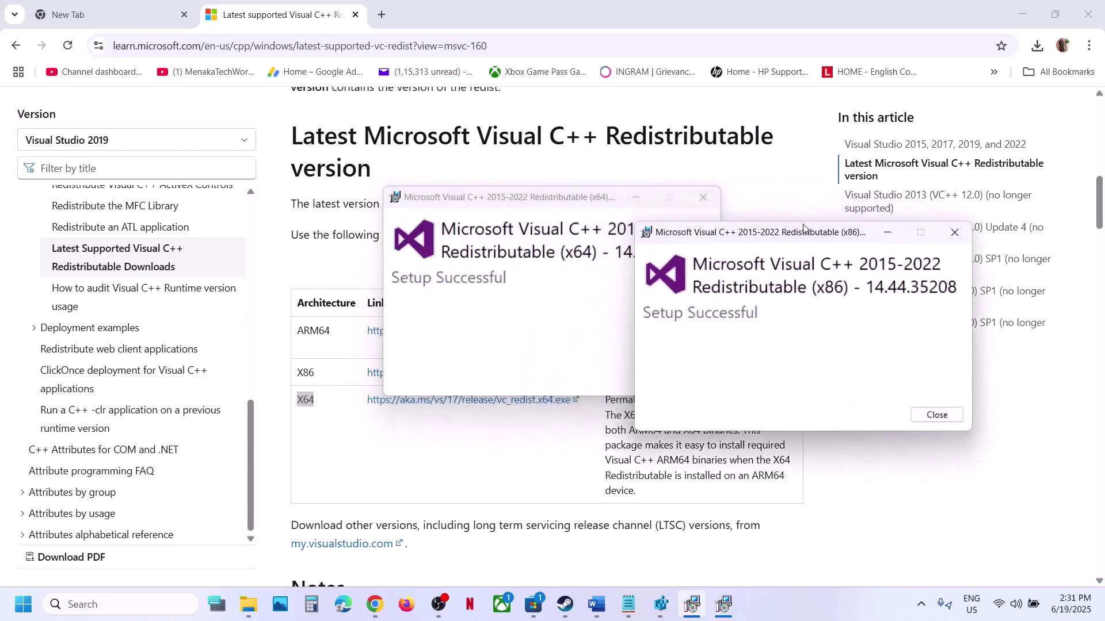
{"action": "left_click", "coordinate": [588, 308]}
{"action": "left_click", "coordinate": [685, 378]}
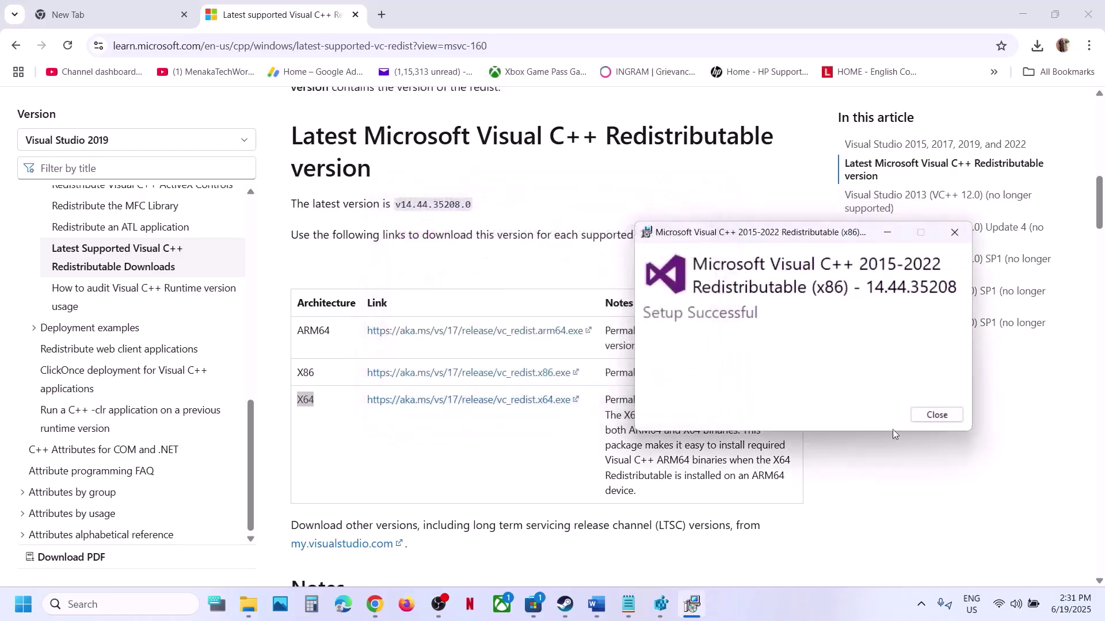
{"action": "left_click", "coordinate": [938, 420]}
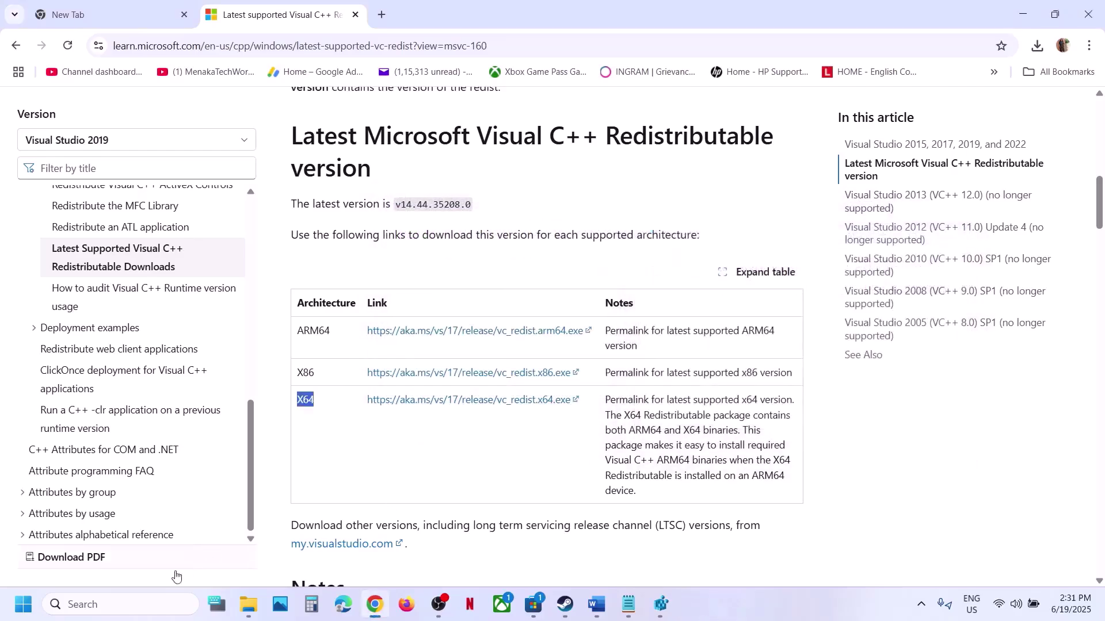
{"action": "left_click", "coordinate": [23, 604]}
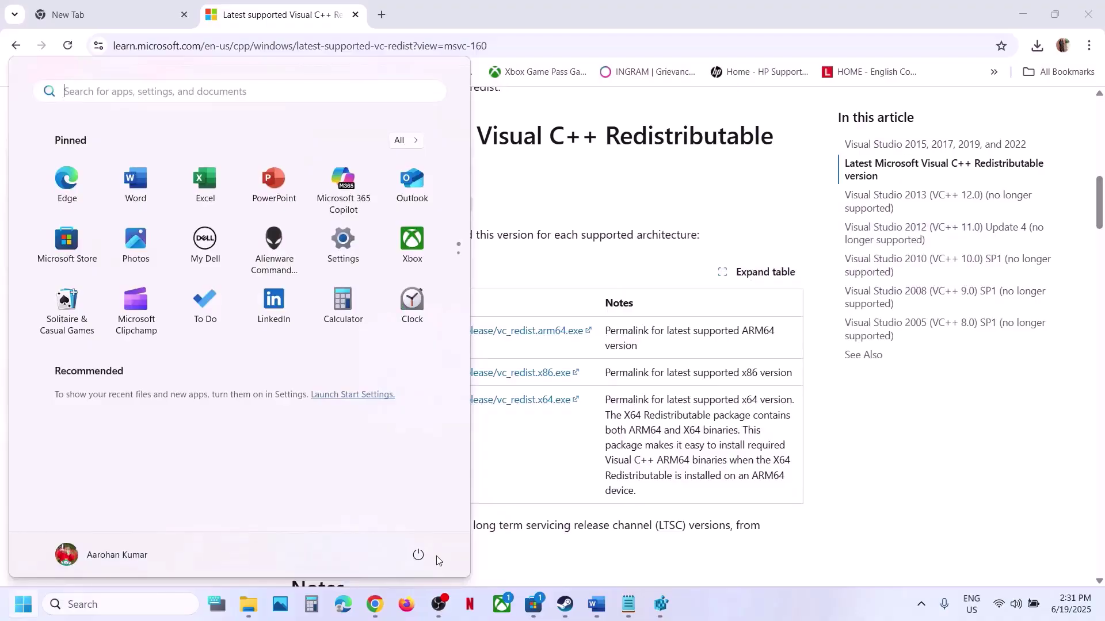
{"action": "left_click", "coordinate": [418, 555]}
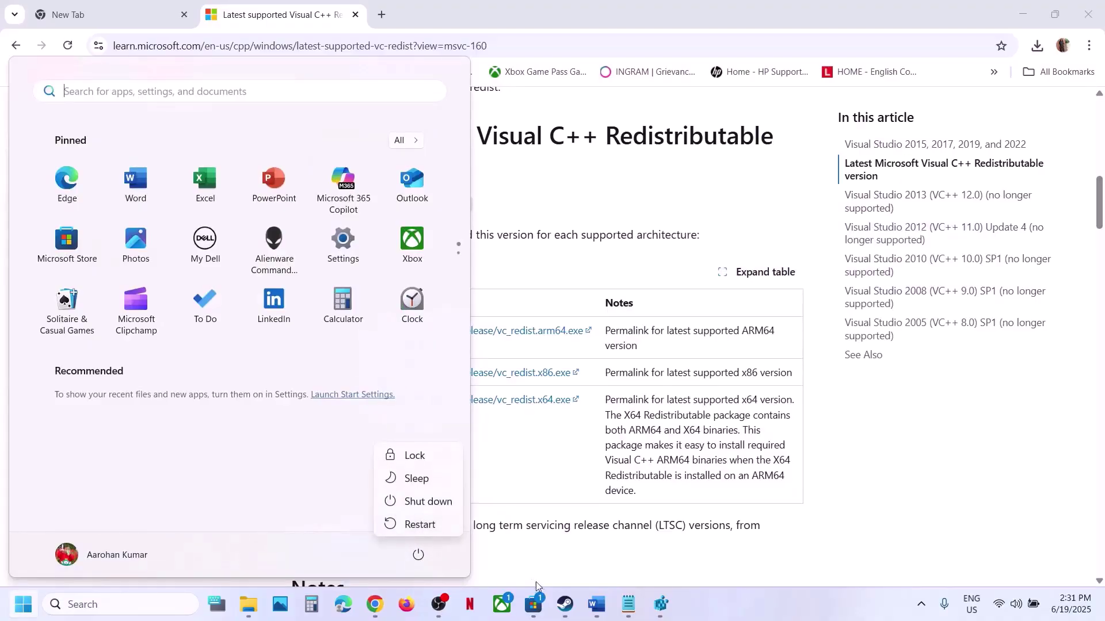
{"action": "left_click", "coordinate": [565, 604]}
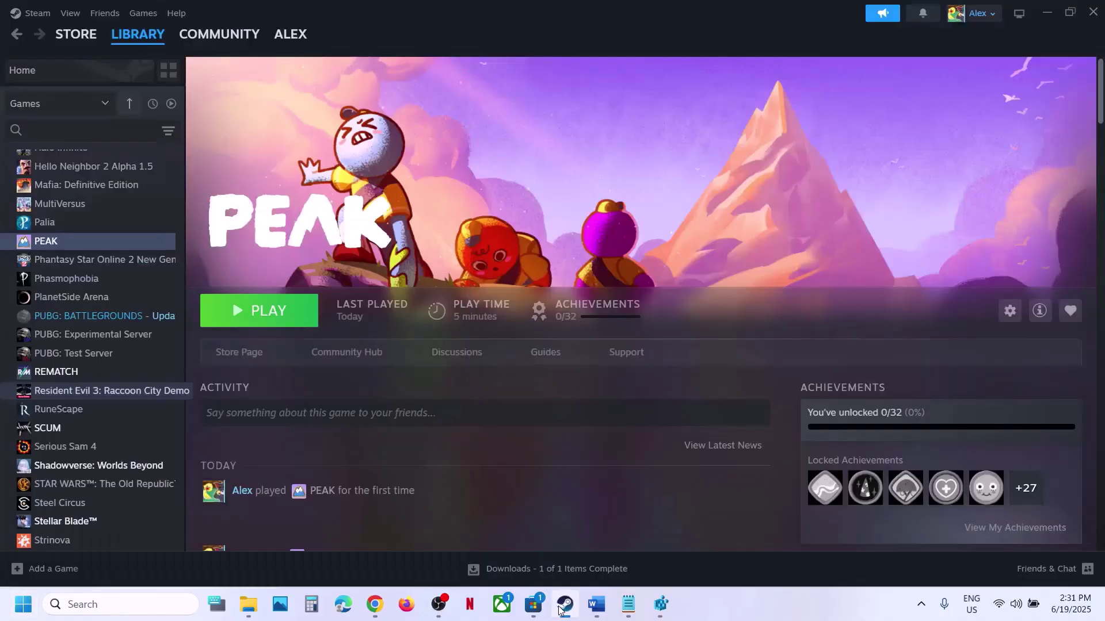
View PEAK's Properties > Installed Files in Steam, close it, and return to Word
{"action": "left_click", "coordinate": [607, 607]}
{"action": "scroll", "coordinate": [454, 385], "scroll_direction": "down", "scroll_amount": 2}
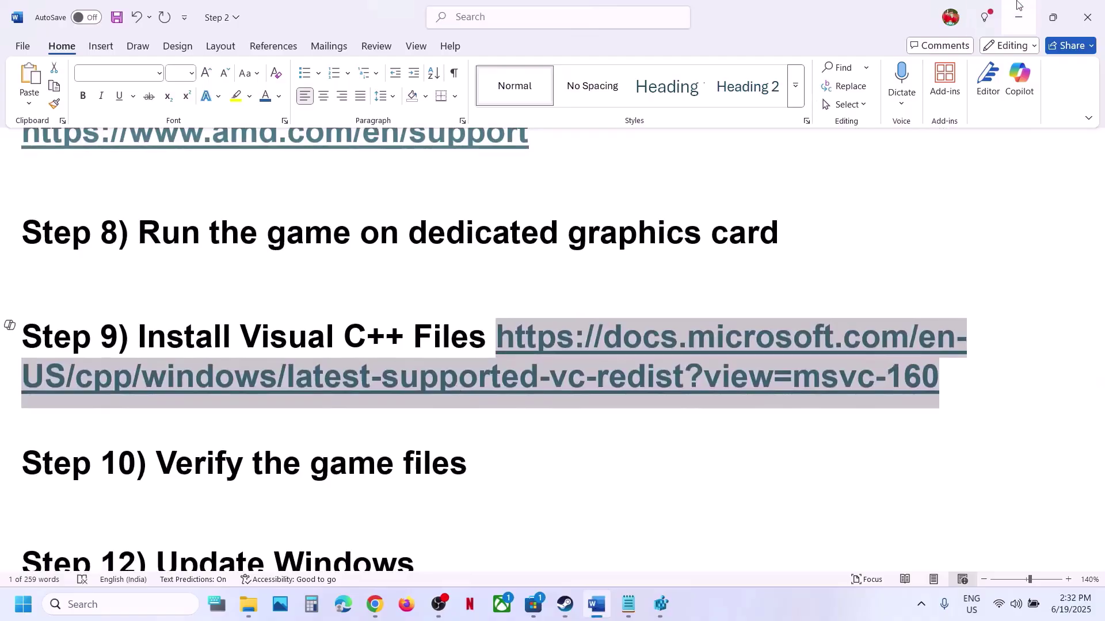
{"action": "left_click", "coordinate": [1018, 5]}
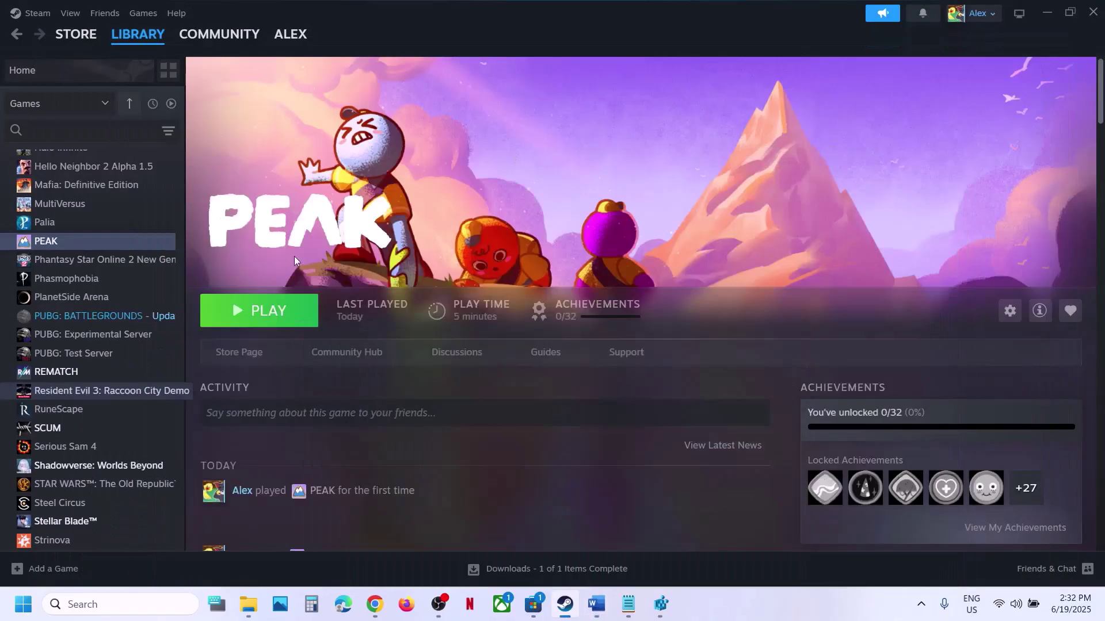
{"action": "right_click", "coordinate": [105, 241]}
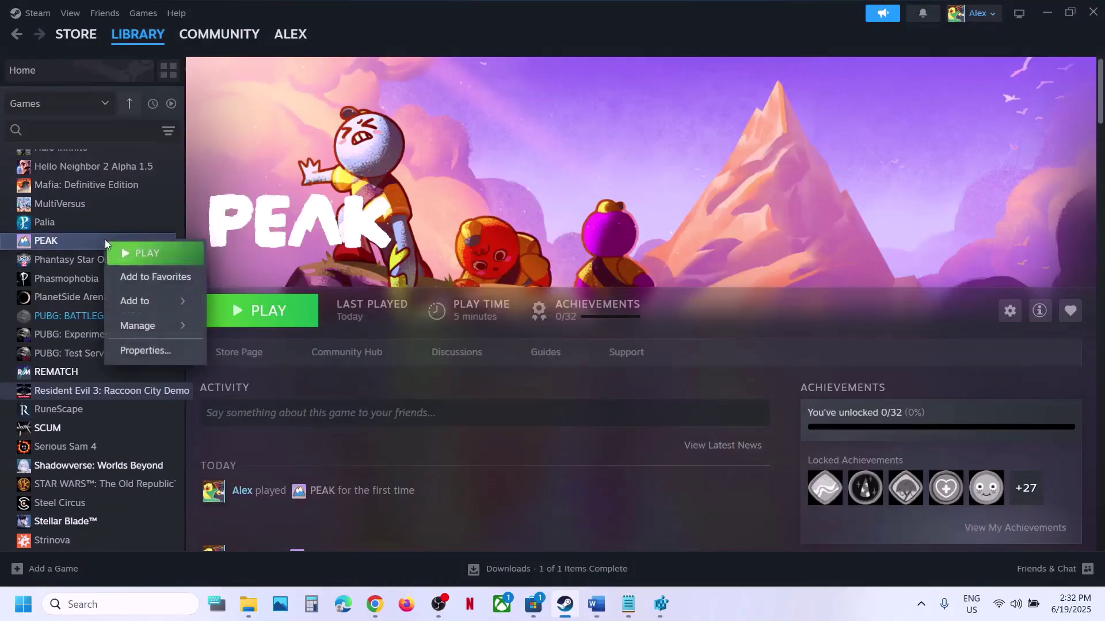
{"action": "left_click", "coordinate": [175, 355]}
{"action": "left_click", "coordinate": [320, 206]}
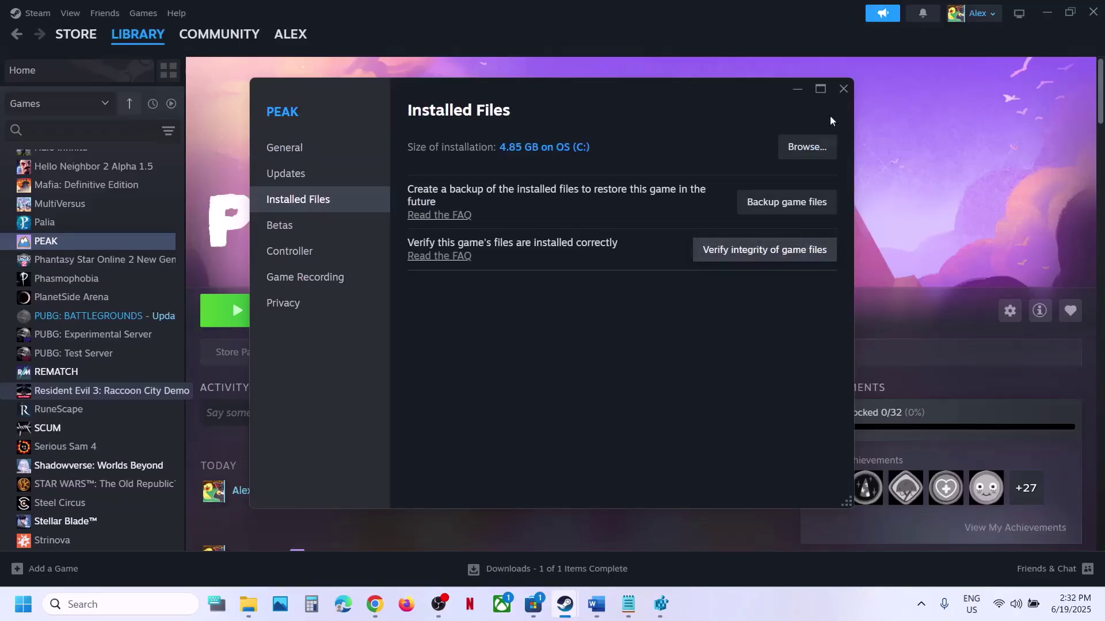
{"action": "left_click", "coordinate": [842, 88]}
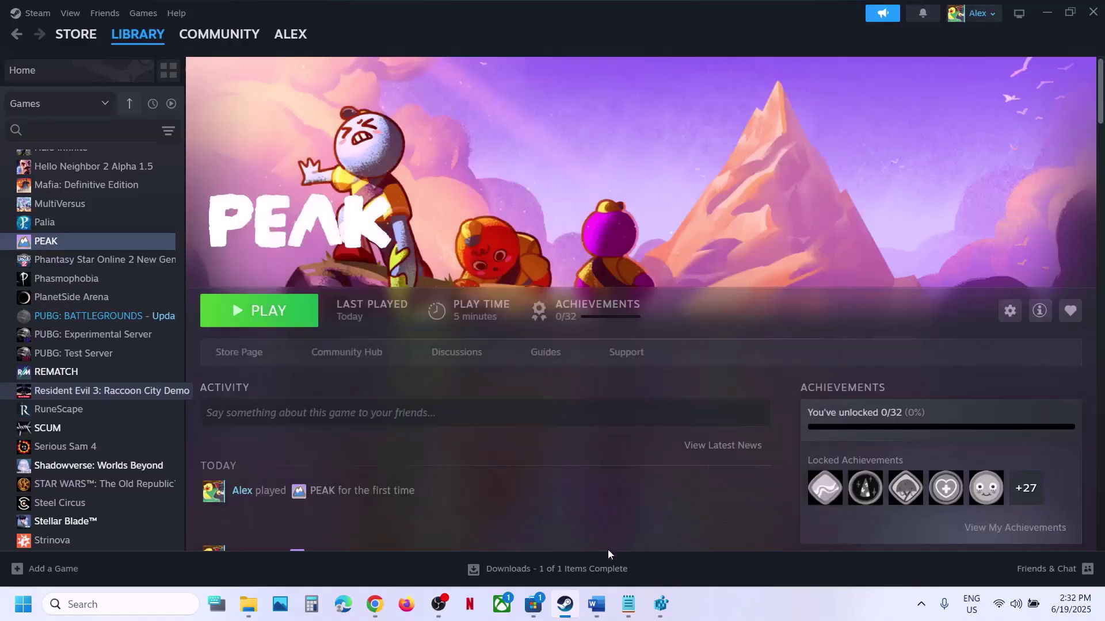
{"action": "left_click", "coordinate": [596, 605]}
Show the Windows Update page in Settings, then Start's restart choices
{"action": "scroll", "coordinate": [510, 420], "scroll_direction": "down", "scroll_amount": 2}
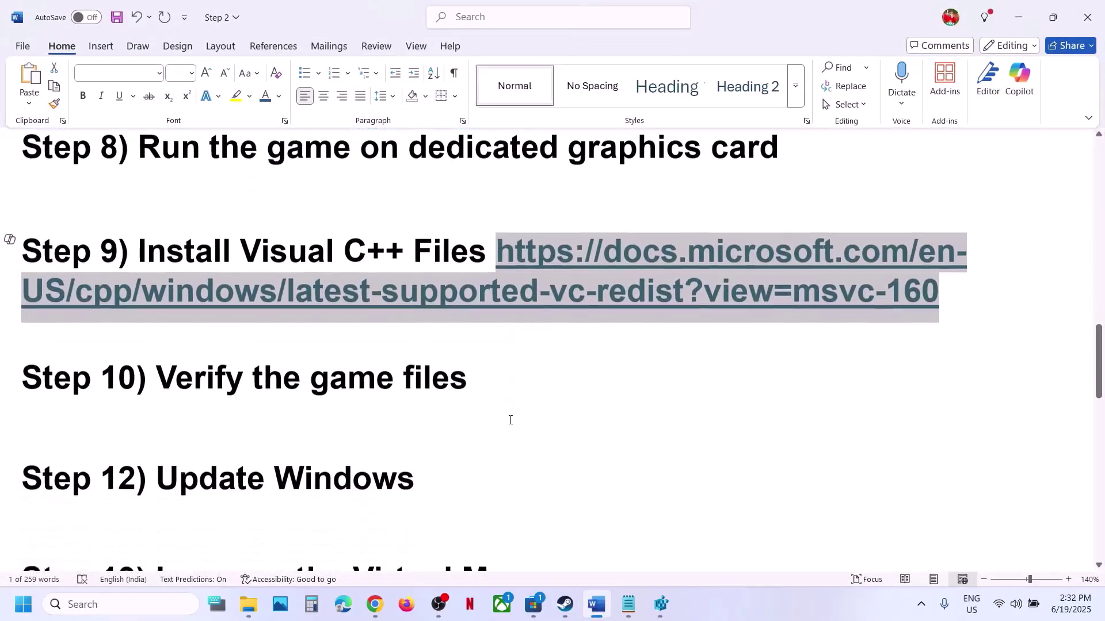
{"action": "key", "text": "super+i"}
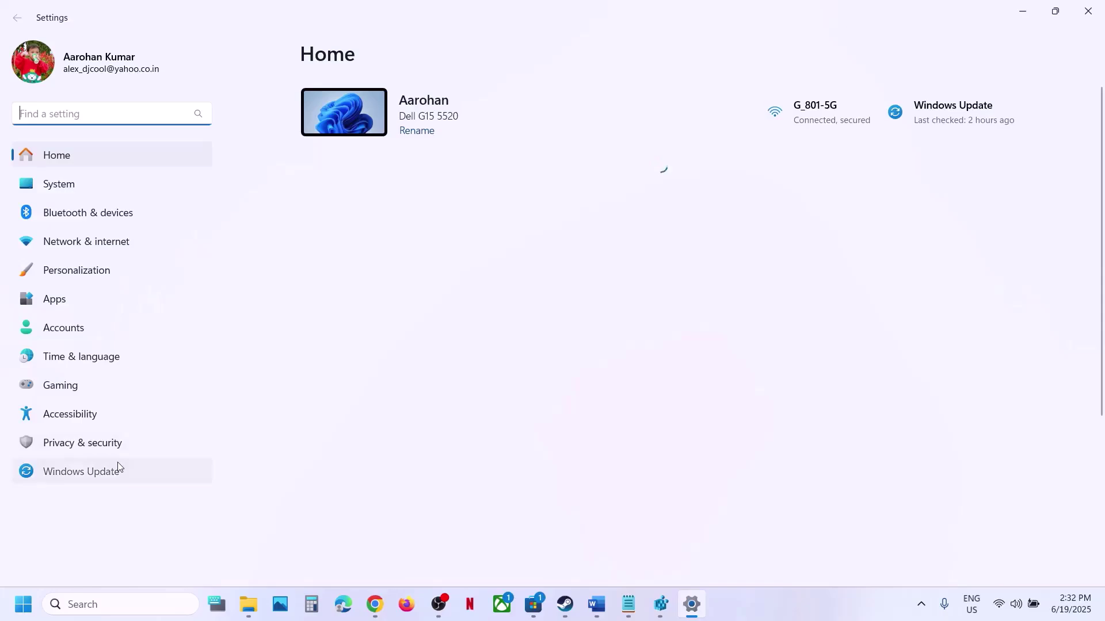
{"action": "left_click", "coordinate": [118, 469]}
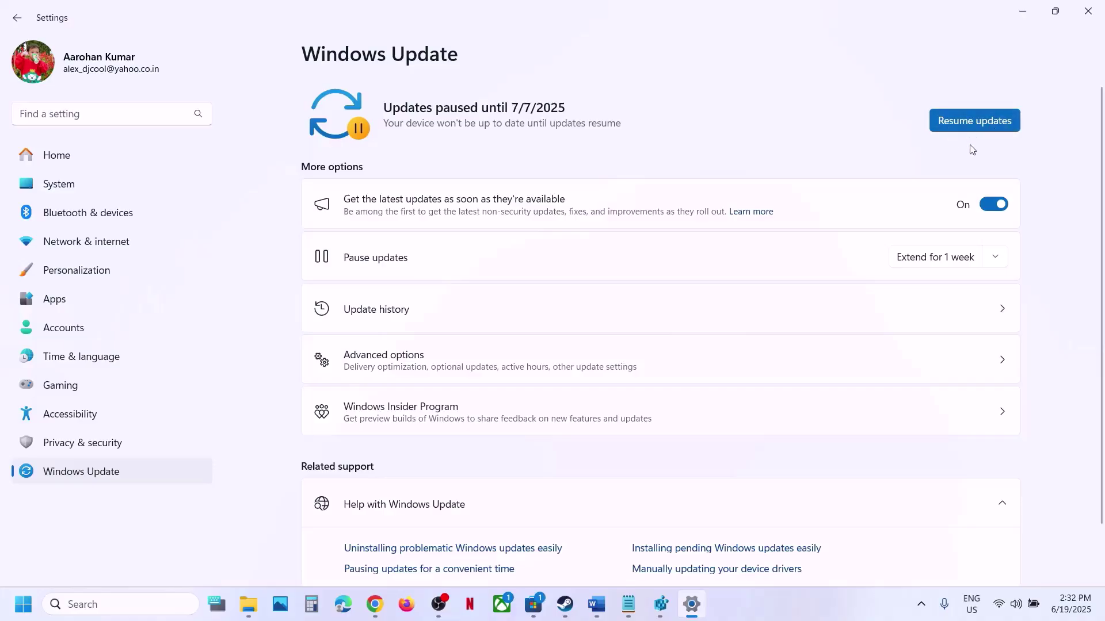
{"action": "left_click", "coordinate": [15, 601]}
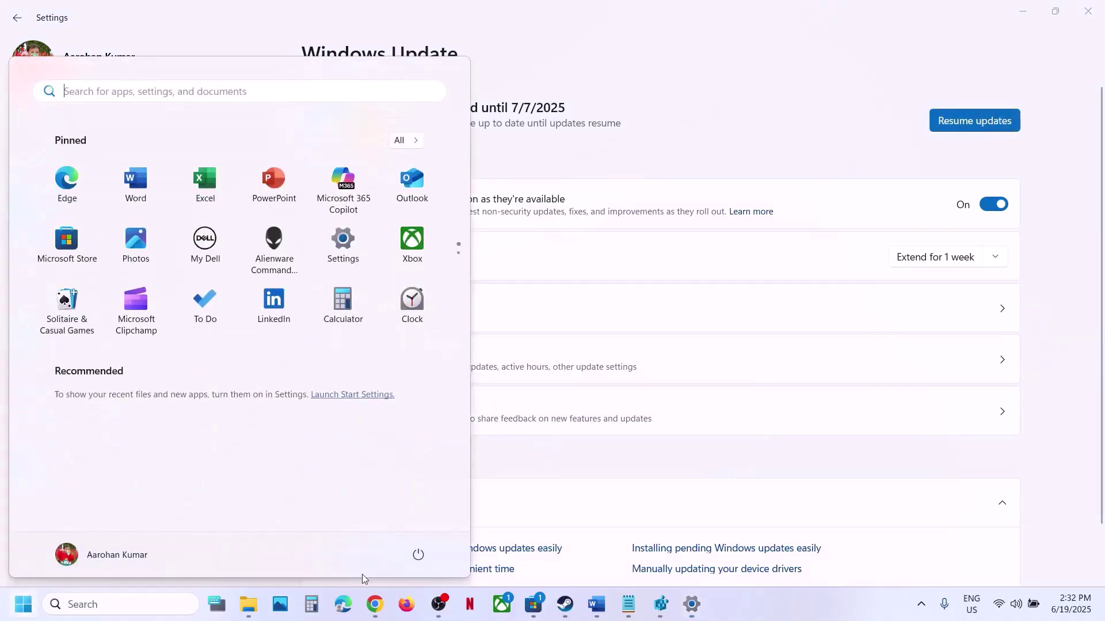
{"action": "left_click", "coordinate": [420, 561]}
{"action": "key", "text": "Escape"}
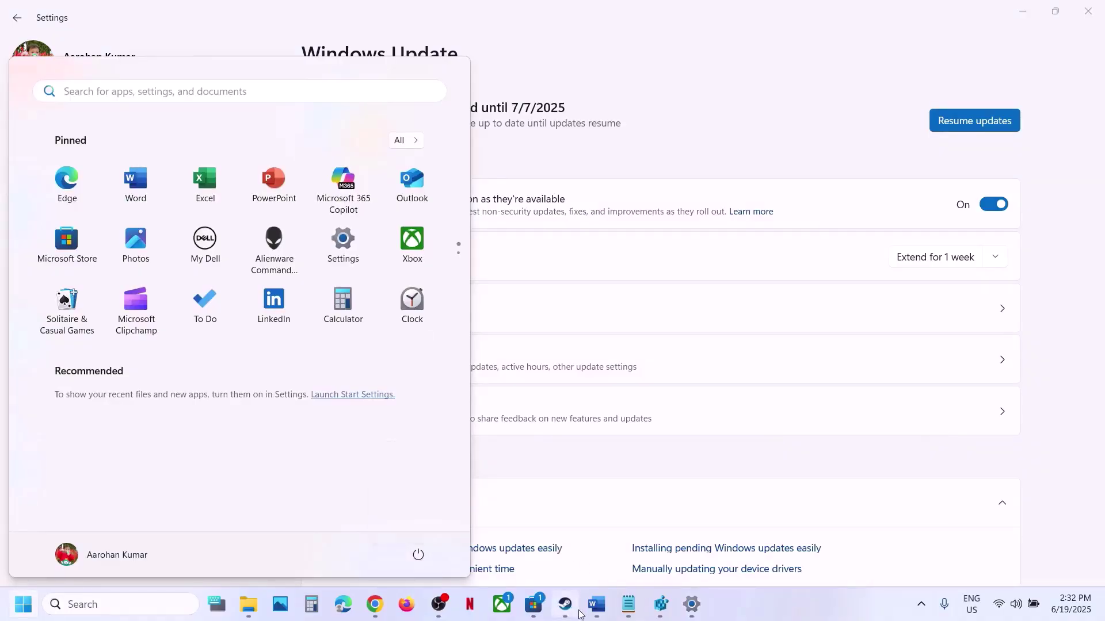
Return to the Word notes on virtual memory sizes: Initial 1.5 x, Maximum 3 X Total Ram
{"action": "left_click", "coordinate": [566, 604]}
{"action": "left_click", "coordinate": [589, 613]}
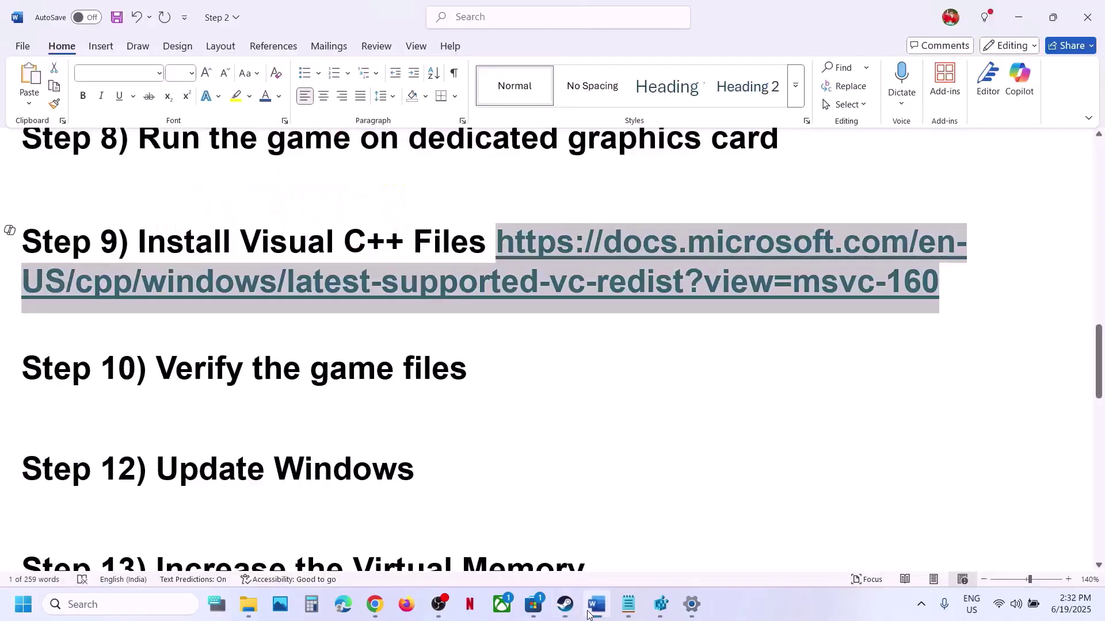
{"action": "scroll", "coordinate": [509, 367], "scroll_direction": "down", "scroll_amount": 3}
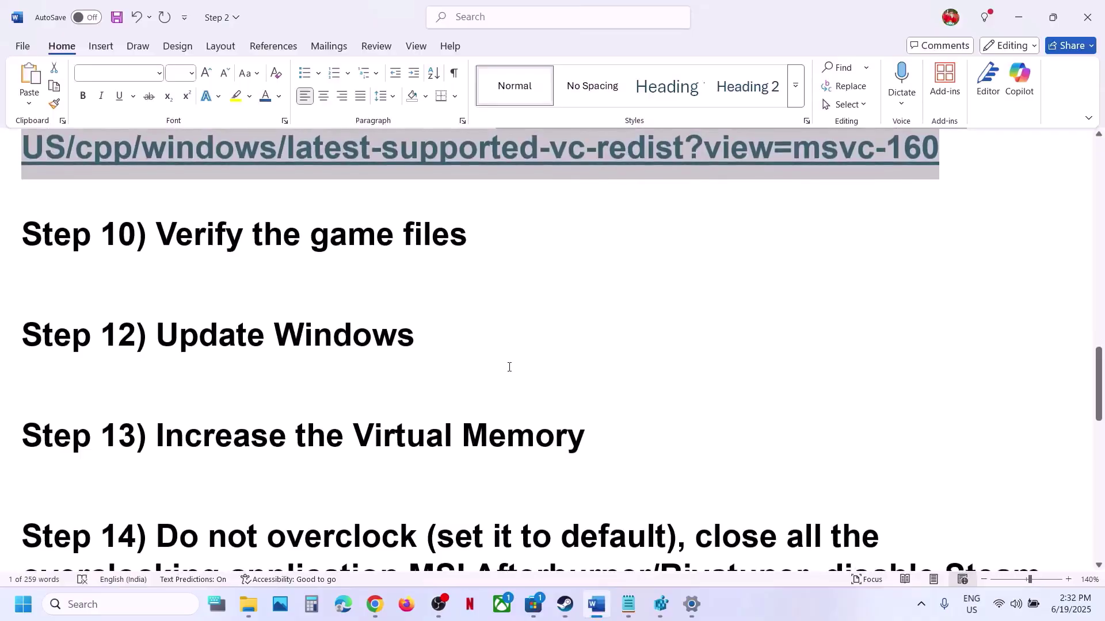
{"action": "left_click", "coordinate": [593, 613]}
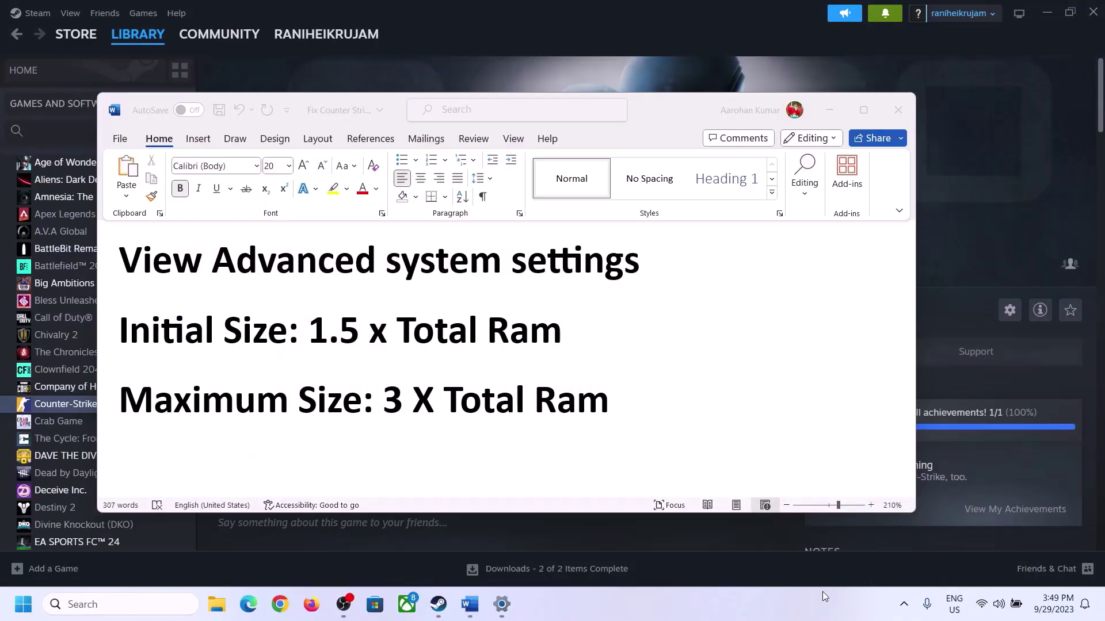
Copy 'View Advanced system settings' from Word and search it to open System Properties
{"action": "left_click", "coordinate": [147, 265]}
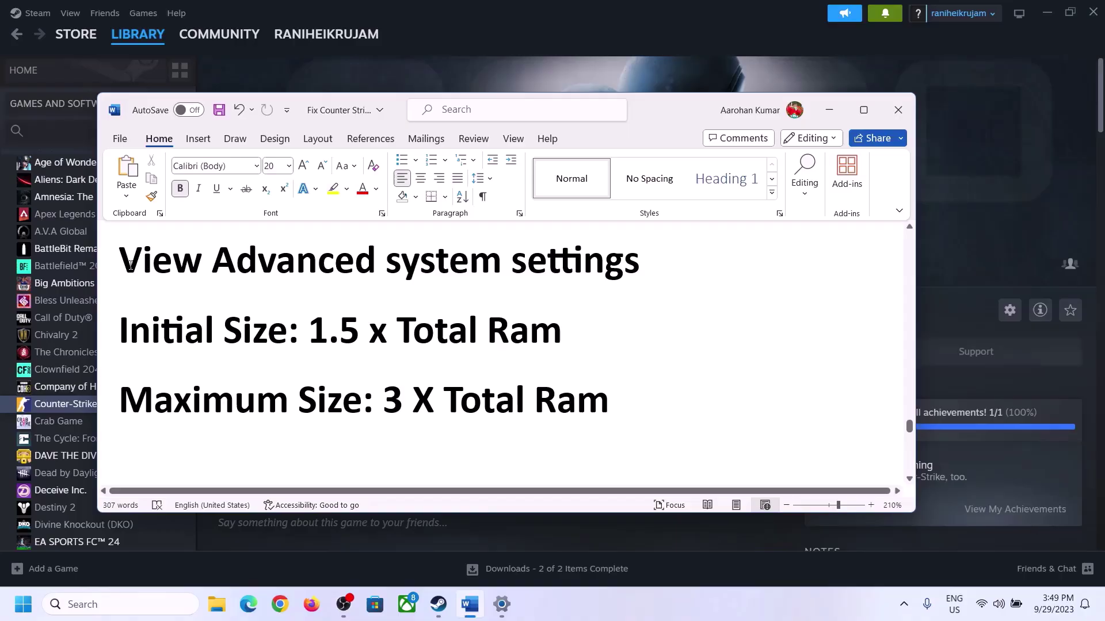
{"action": "left_click_drag", "start_coordinate": [132, 265], "coordinate": [614, 274]}
{"action": "key", "text": "ctrl+c"}
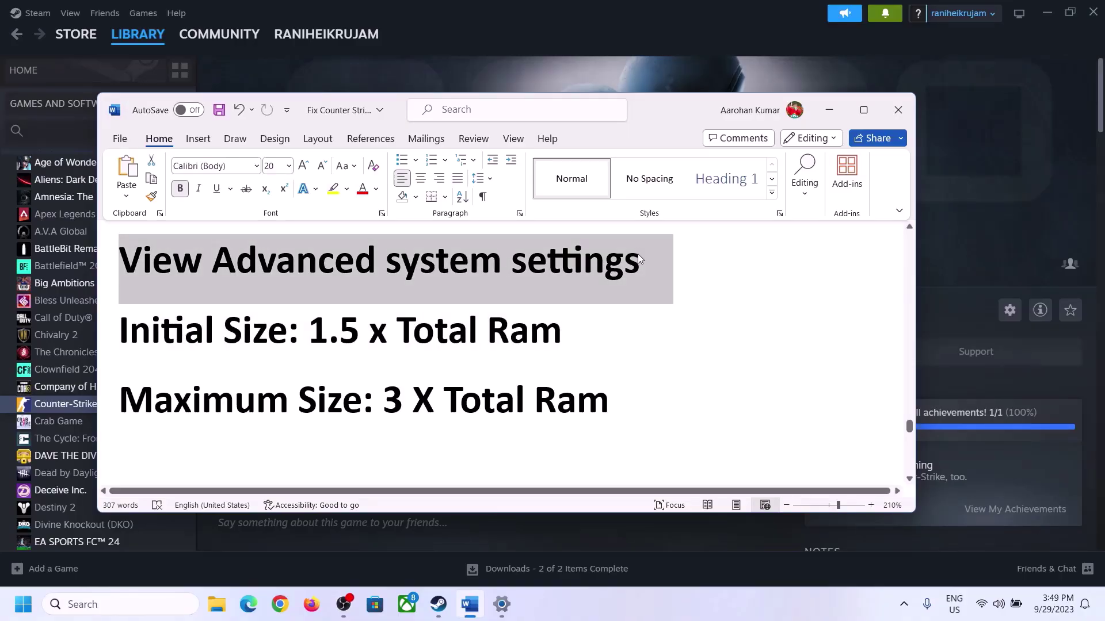
{"action": "left_click", "coordinate": [131, 604]}
{"action": "key", "text": "ctrl+v"}
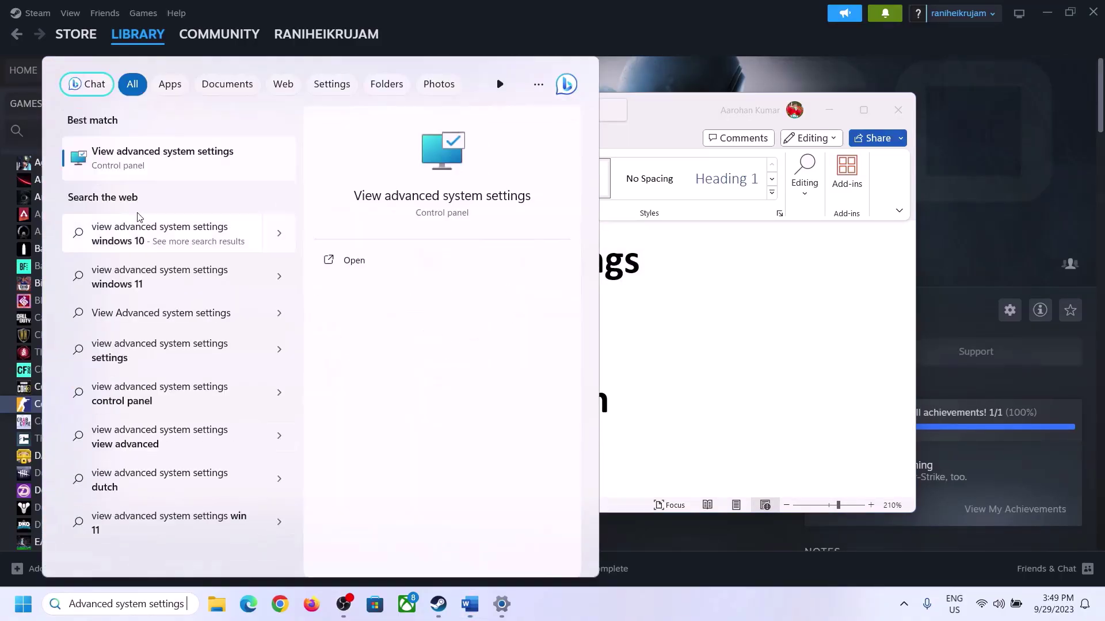
{"action": "left_click", "coordinate": [156, 165]}
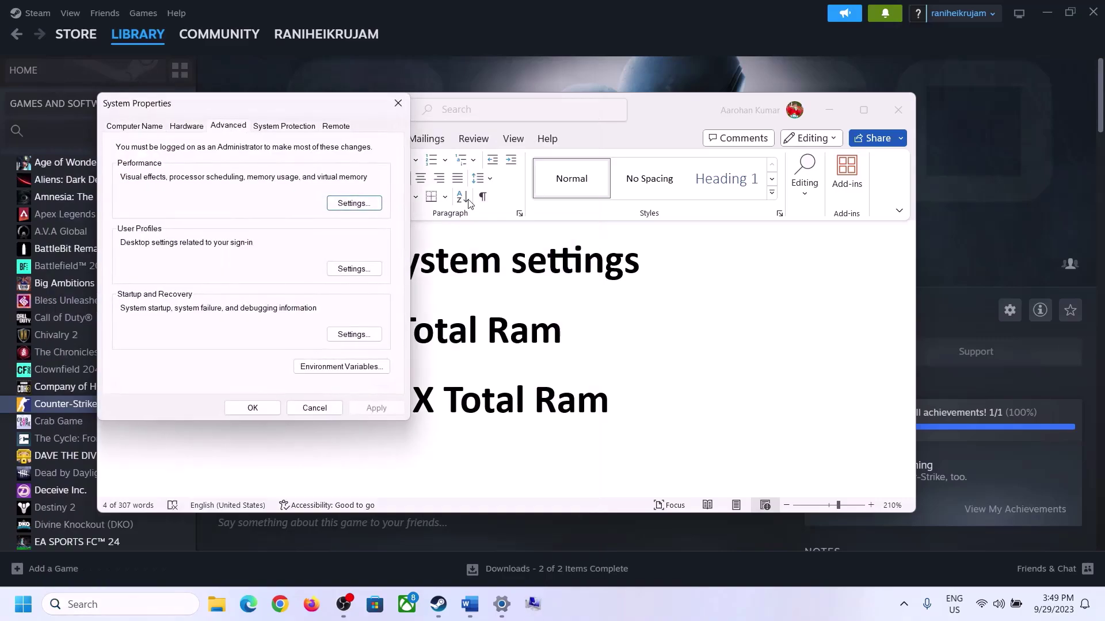
{"action": "left_click_drag", "start_coordinate": [230, 112], "coordinate": [494, 203]}
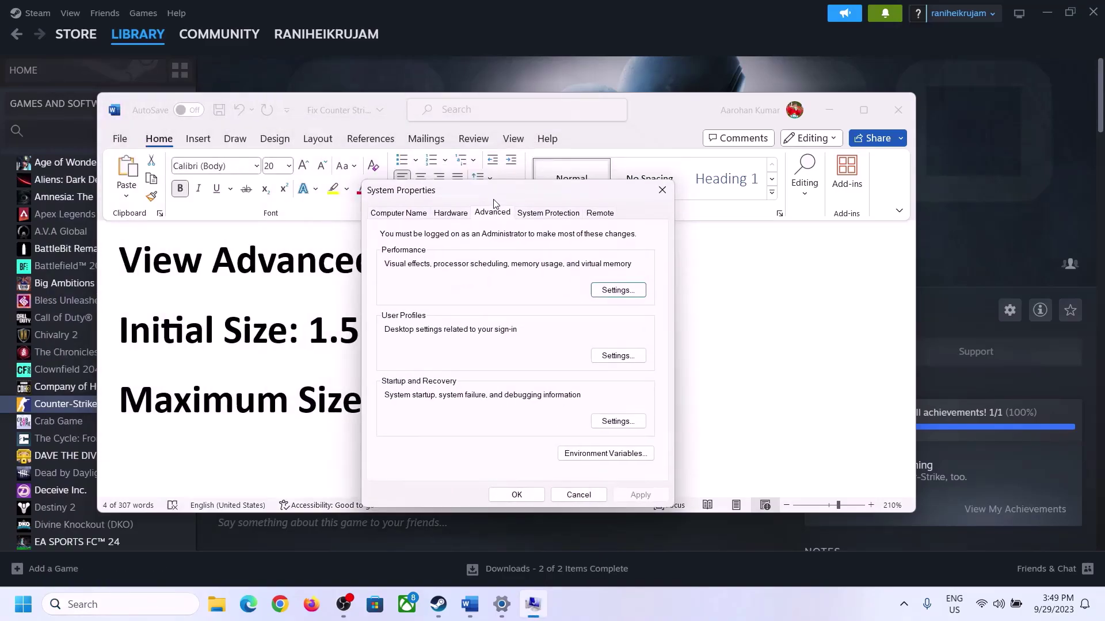
In Virtual Memory, turn off automatic paging file management and choose Custom size for drive C
{"action": "left_click", "coordinate": [613, 292]}
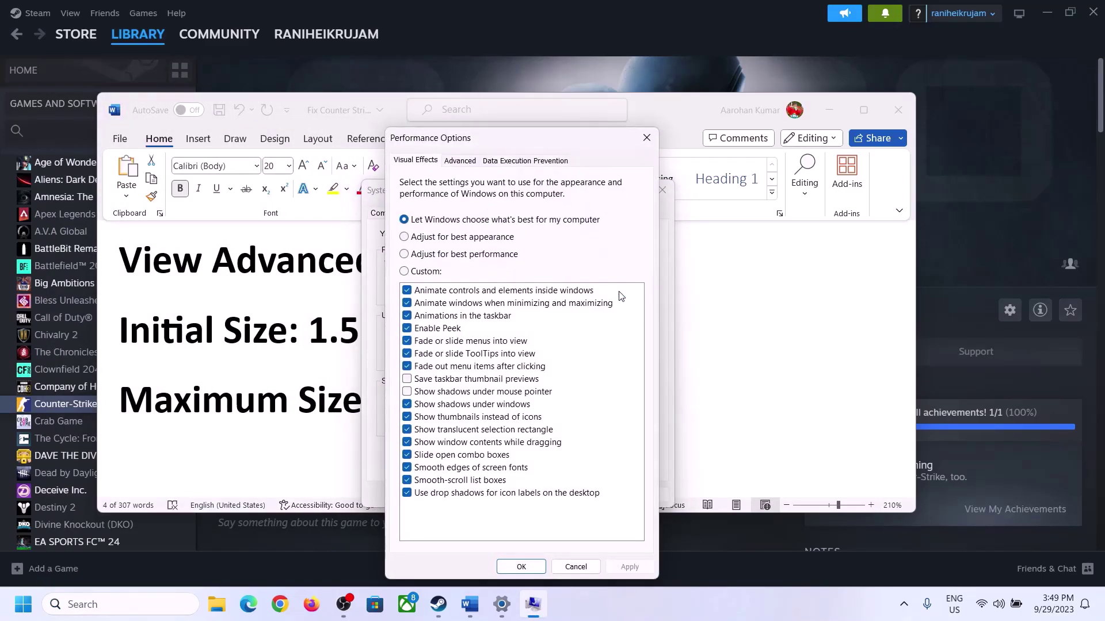
{"action": "left_click", "coordinate": [460, 161]}
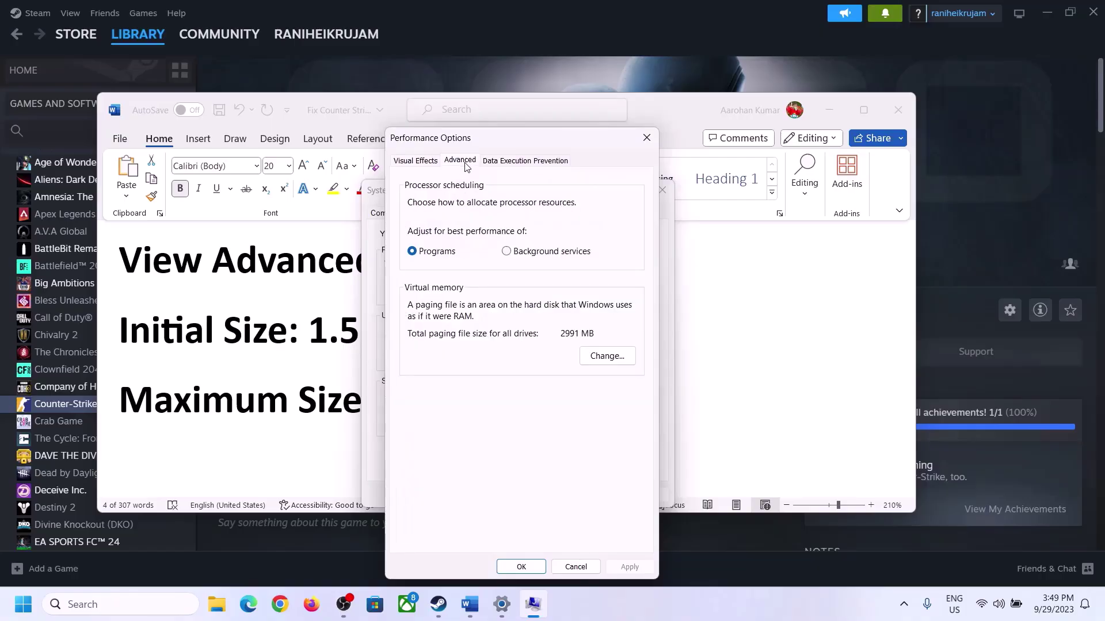
{"action": "left_click", "coordinate": [609, 358]}
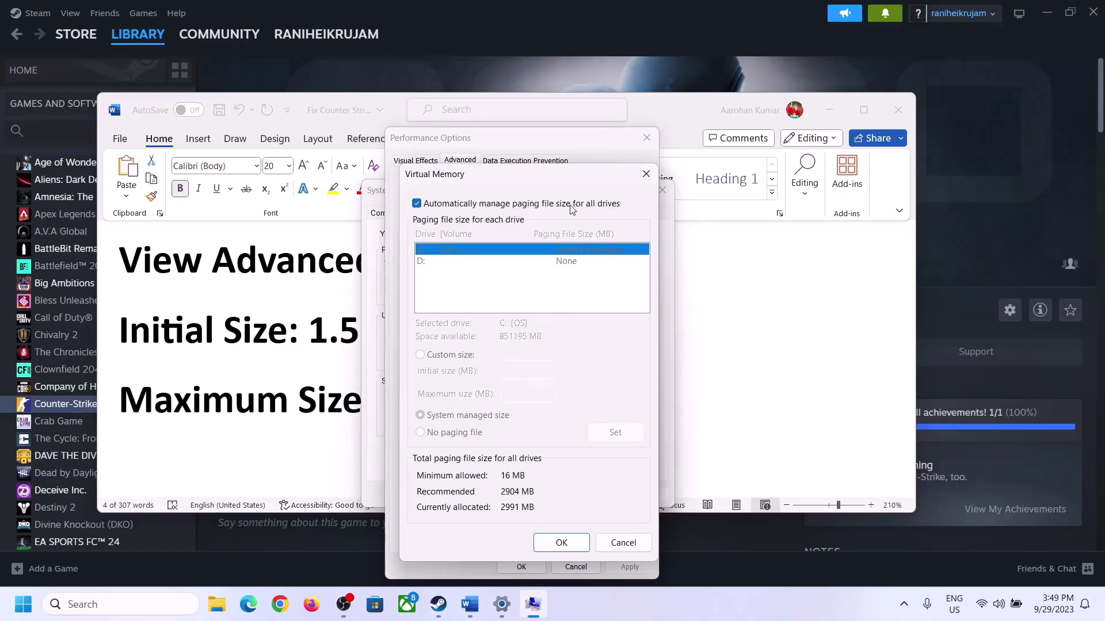
{"action": "left_click", "coordinate": [417, 205]}
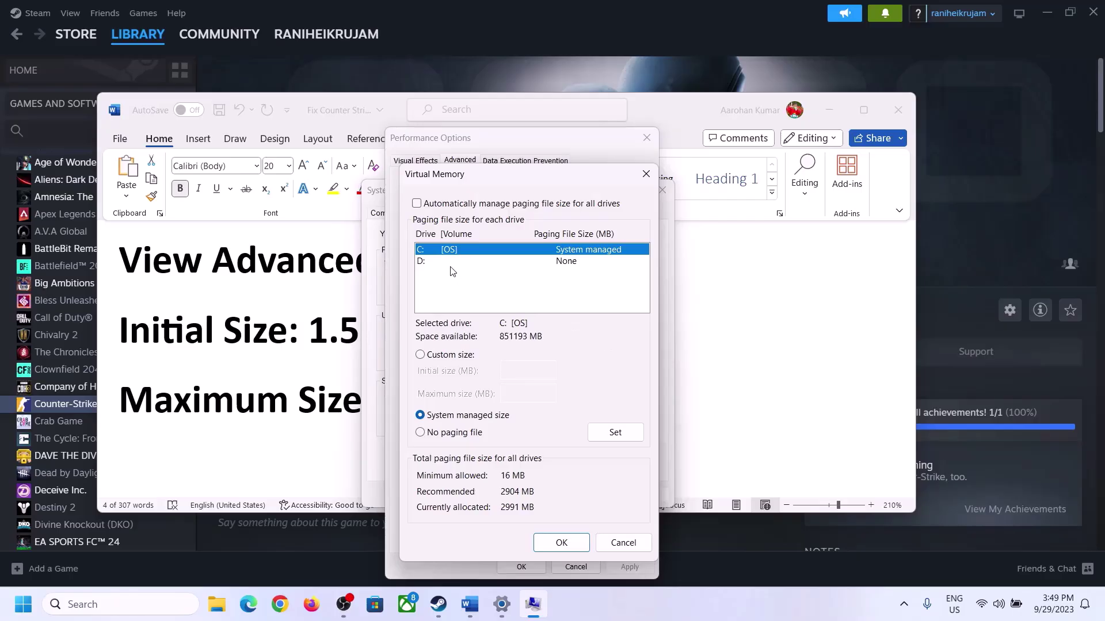
{"action": "left_click", "coordinate": [420, 355]}
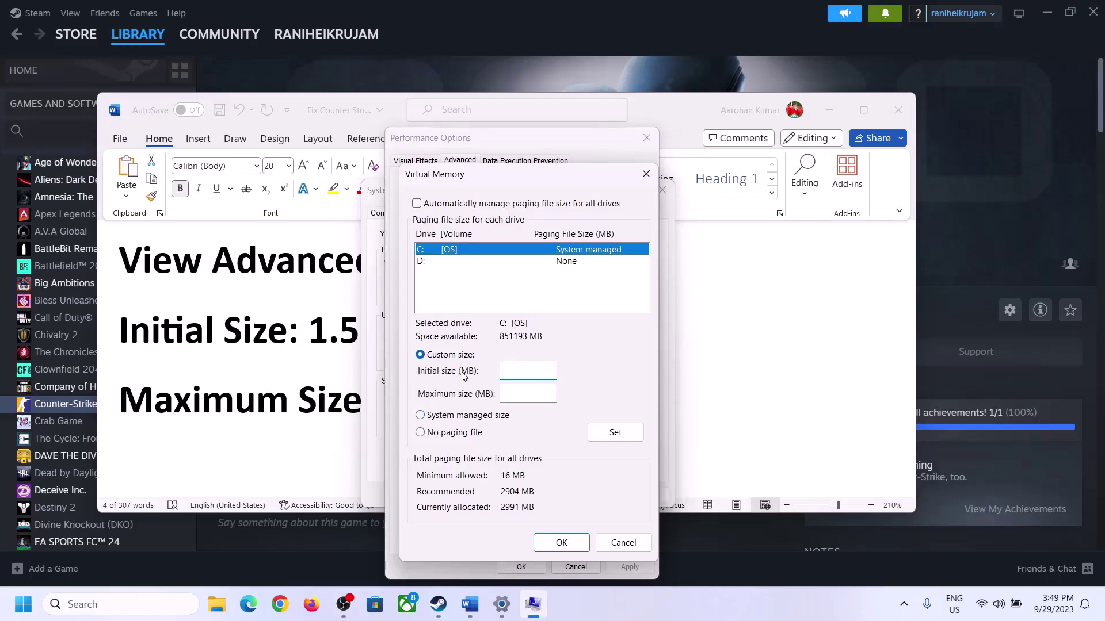
{"action": "left_click", "coordinate": [298, 344]}
{"action": "left_click_drag", "start_coordinate": [309, 337], "coordinate": [512, 344]}
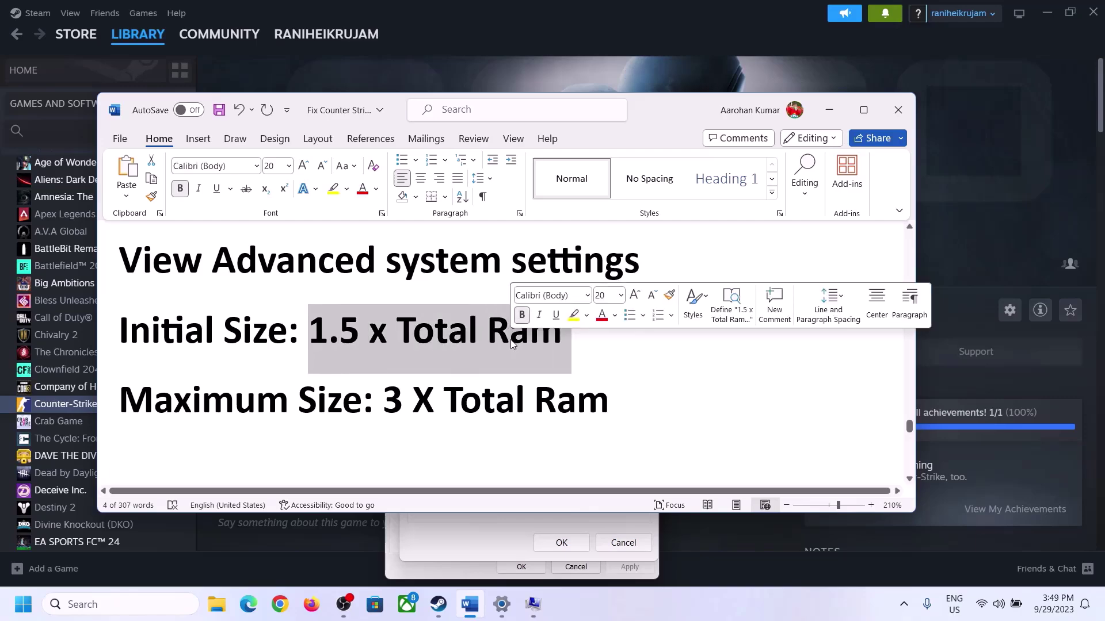
Look up the installed RAM (16 GB) on the Settings About page, then return to Virtual Memory
{"action": "left_click", "coordinate": [502, 605]}
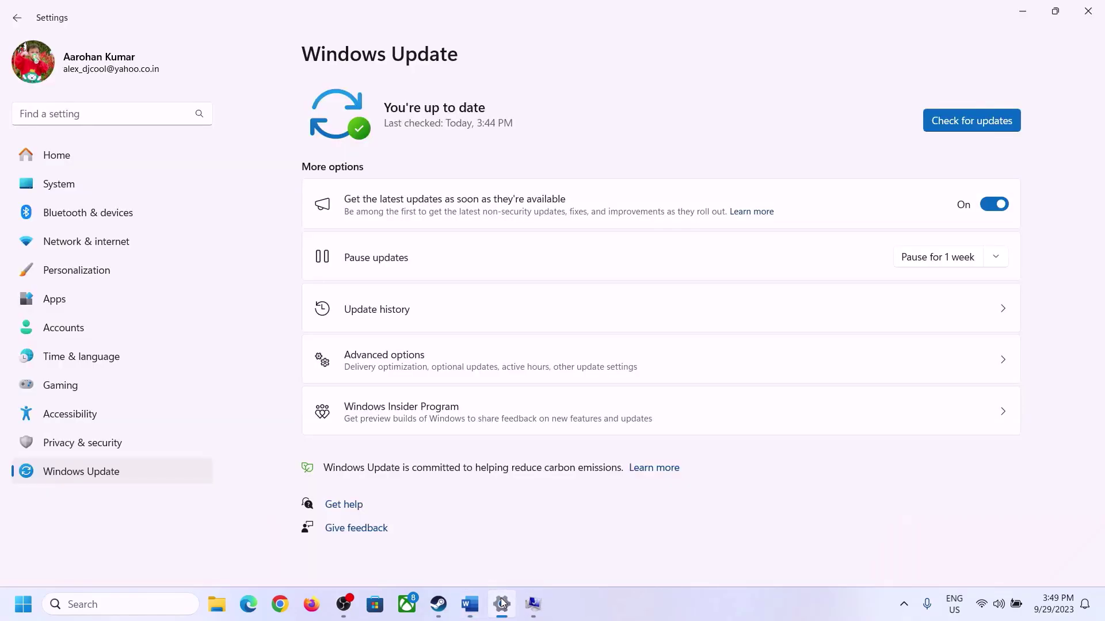
{"action": "left_click", "coordinate": [51, 192]}
{"action": "scroll", "coordinate": [401, 395], "scroll_direction": "down", "scroll_amount": 10}
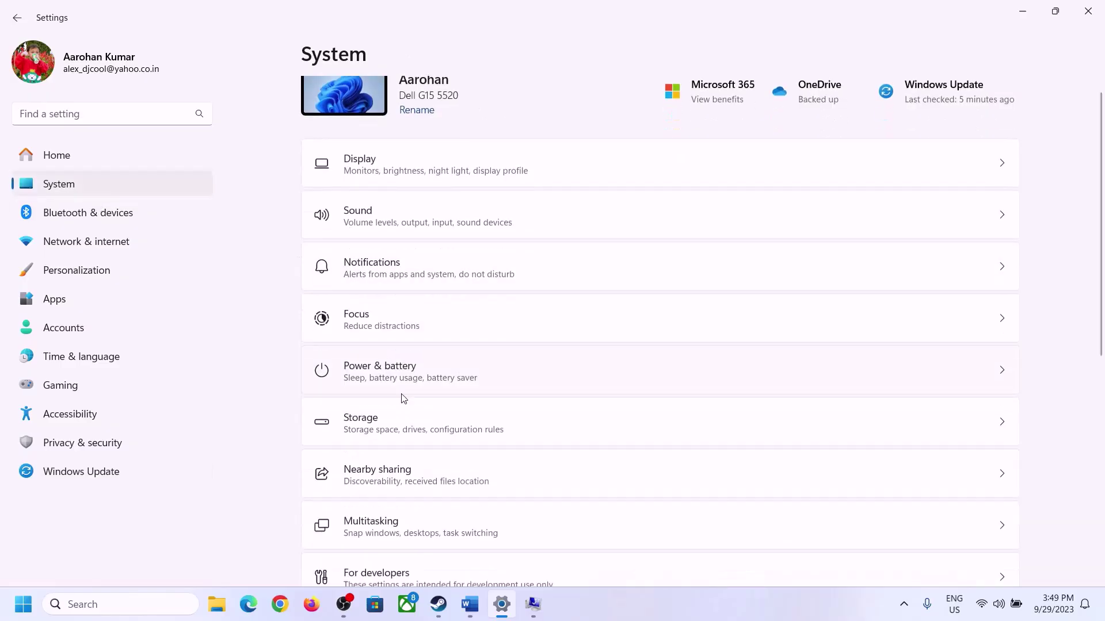
{"action": "left_click", "coordinate": [364, 547]}
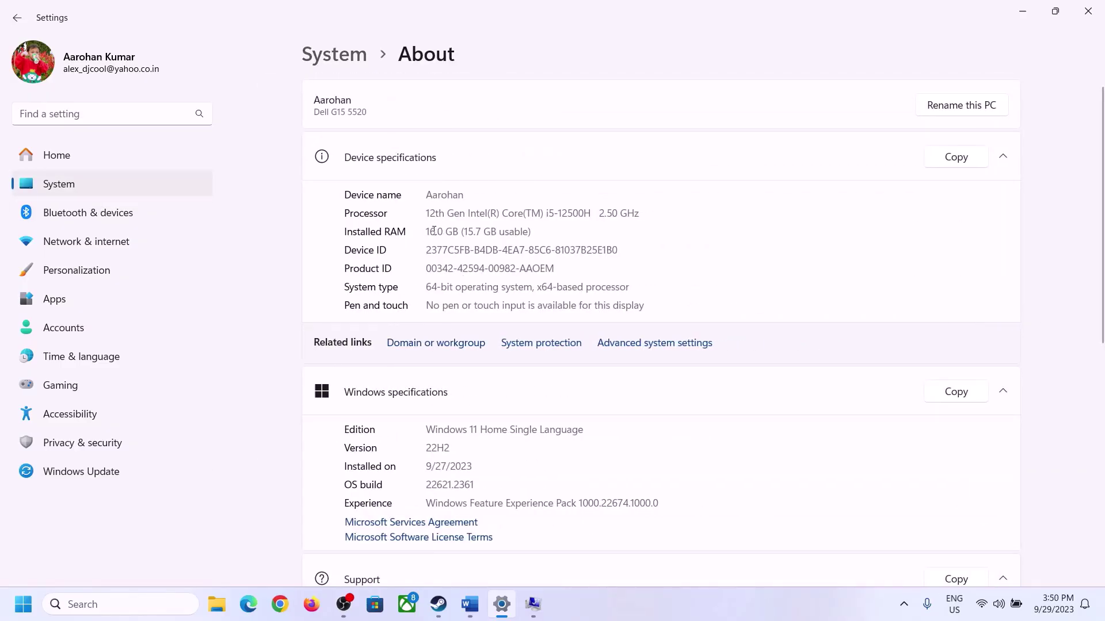
{"action": "left_click_drag", "start_coordinate": [435, 231], "coordinate": [420, 234]}
{"action": "left_click", "coordinate": [434, 231]}
{"action": "left_click_drag", "start_coordinate": [437, 226], "coordinate": [420, 226]}
{"action": "left_click", "coordinate": [533, 605]}
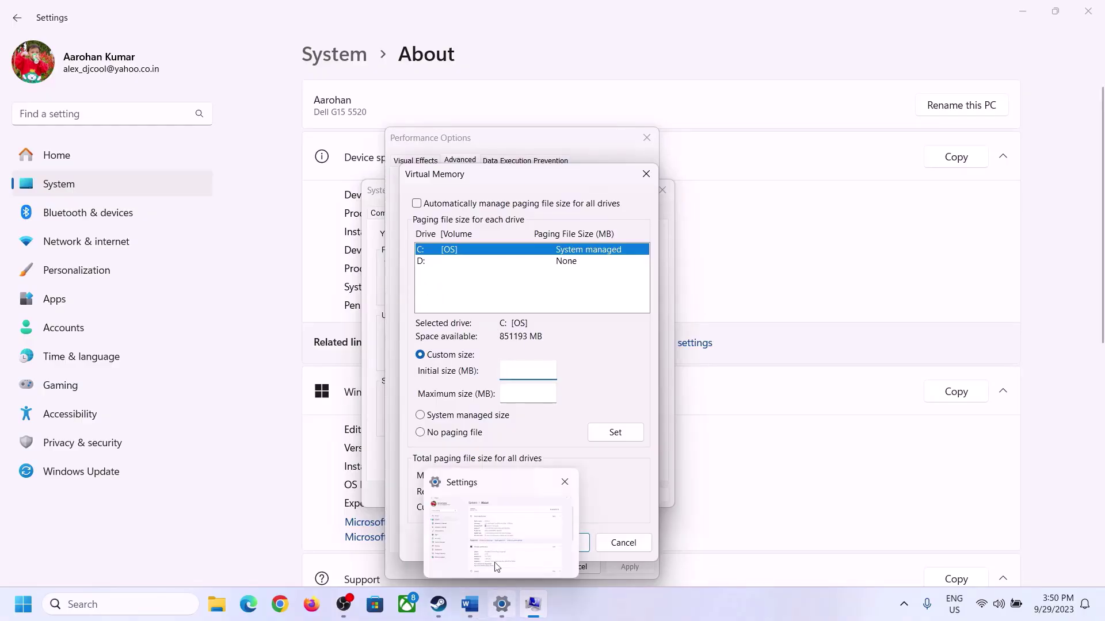
Launch Calculator with the 'calc' Run command and place it beside the Word sizing notes
{"action": "key", "text": "super+r"}
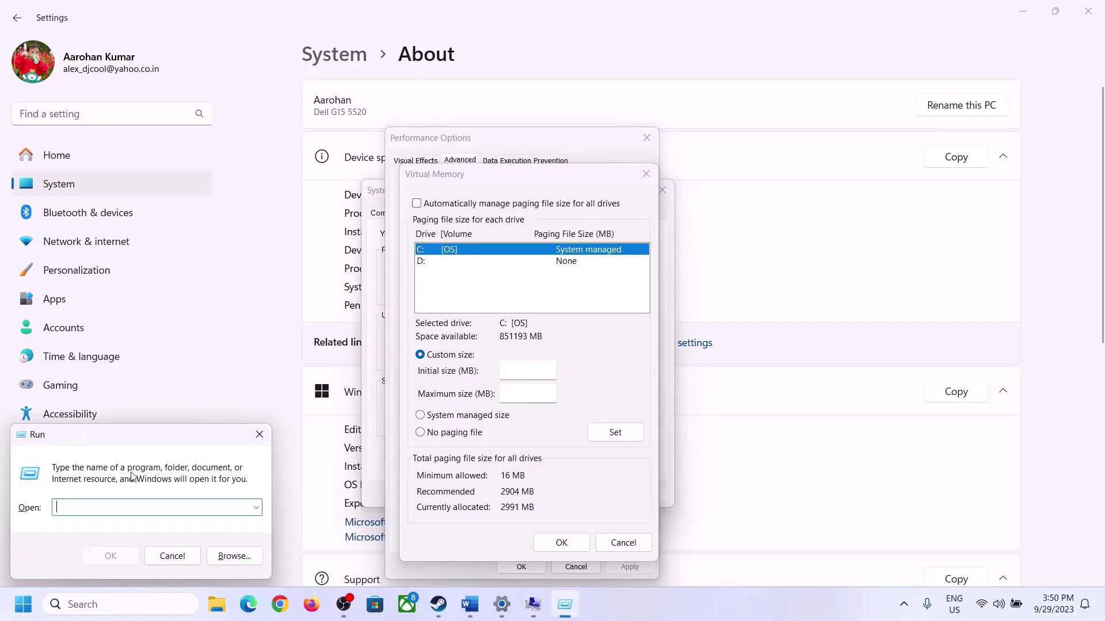
{"action": "type", "text": "calc"}
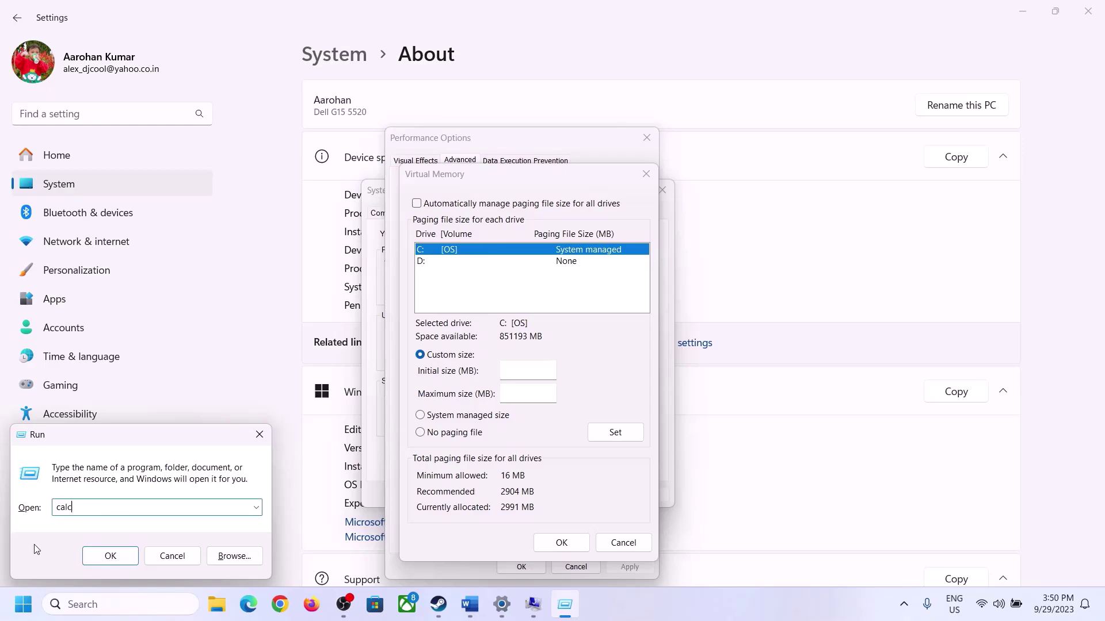
{"action": "left_click", "coordinate": [109, 556]}
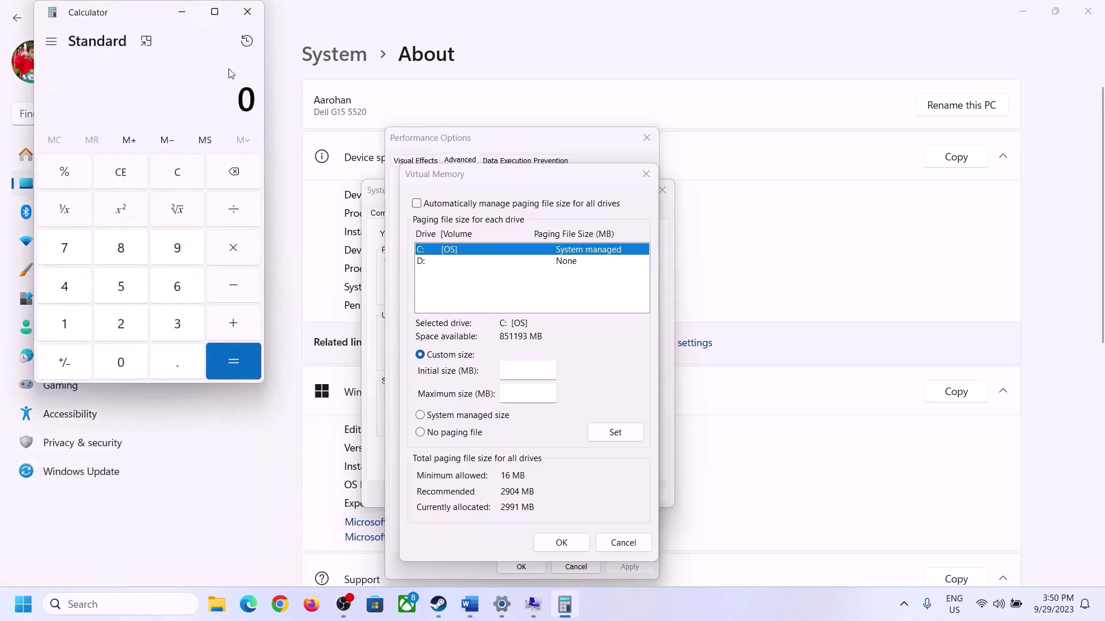
{"action": "left_click_drag", "start_coordinate": [138, 21], "coordinate": [807, 189]}
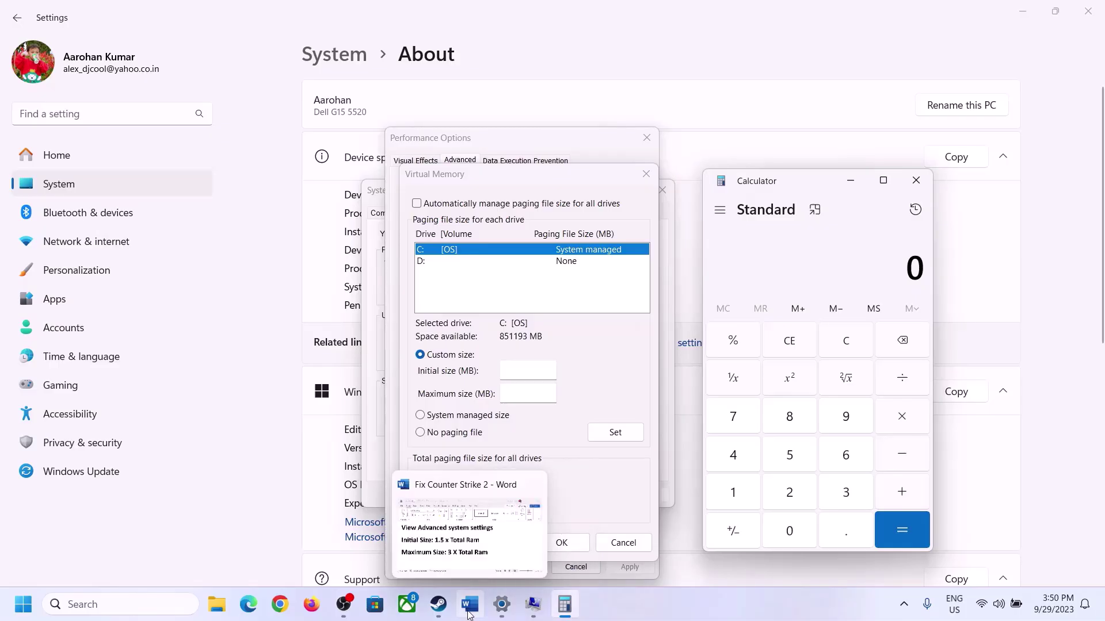
{"action": "left_click", "coordinate": [395, 509]}
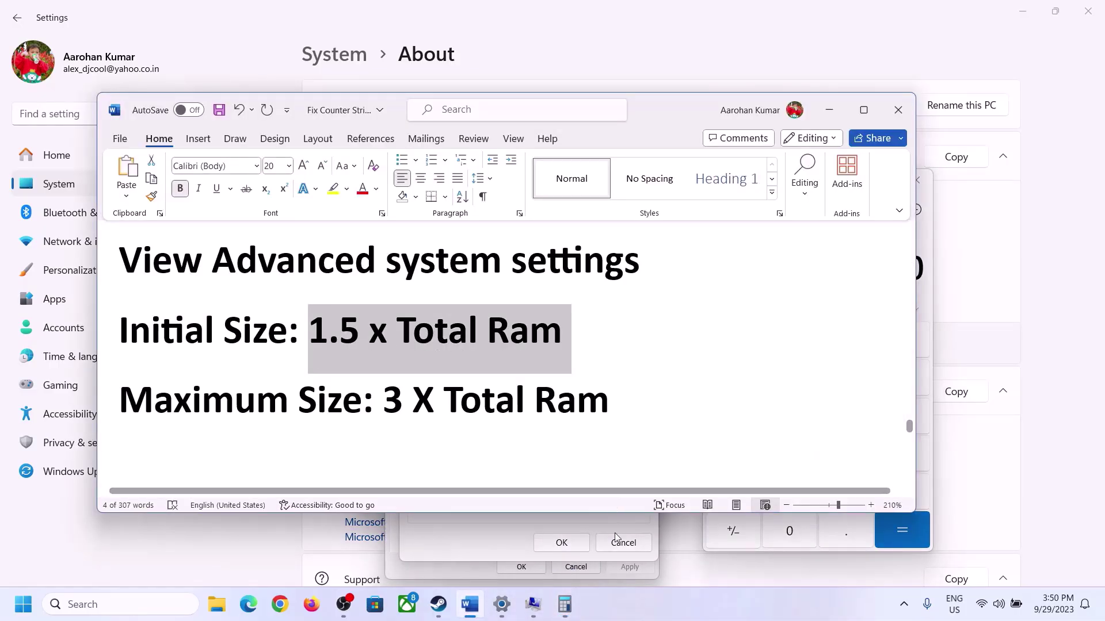
{"action": "left_click", "coordinate": [734, 517]}
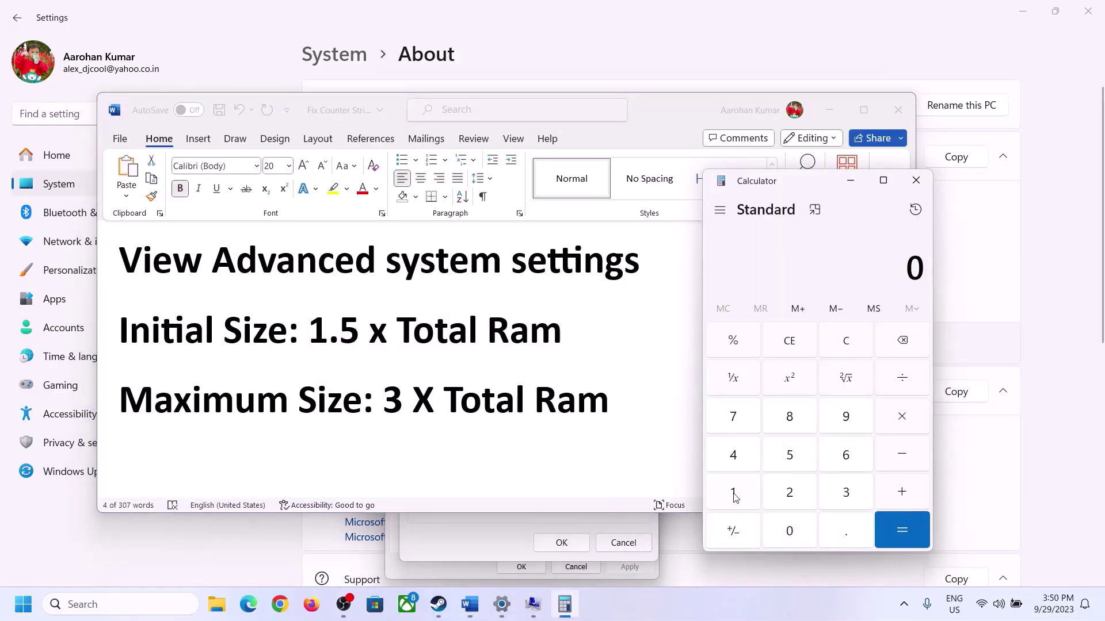
Calculate 16 × 1024 = 16,384 MB of RAM
{"action": "left_click", "coordinate": [732, 493]}
{"action": "left_click", "coordinate": [844, 459]}
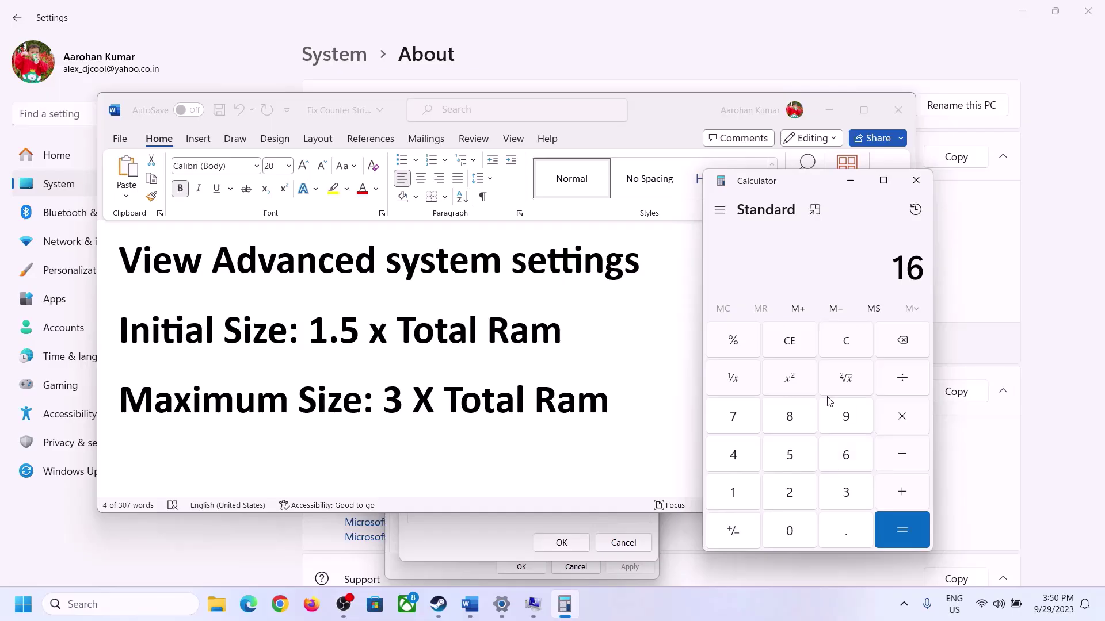
{"action": "left_click", "coordinate": [848, 348]}
{"action": "left_click", "coordinate": [741, 494]}
{"action": "left_click", "coordinate": [828, 460]}
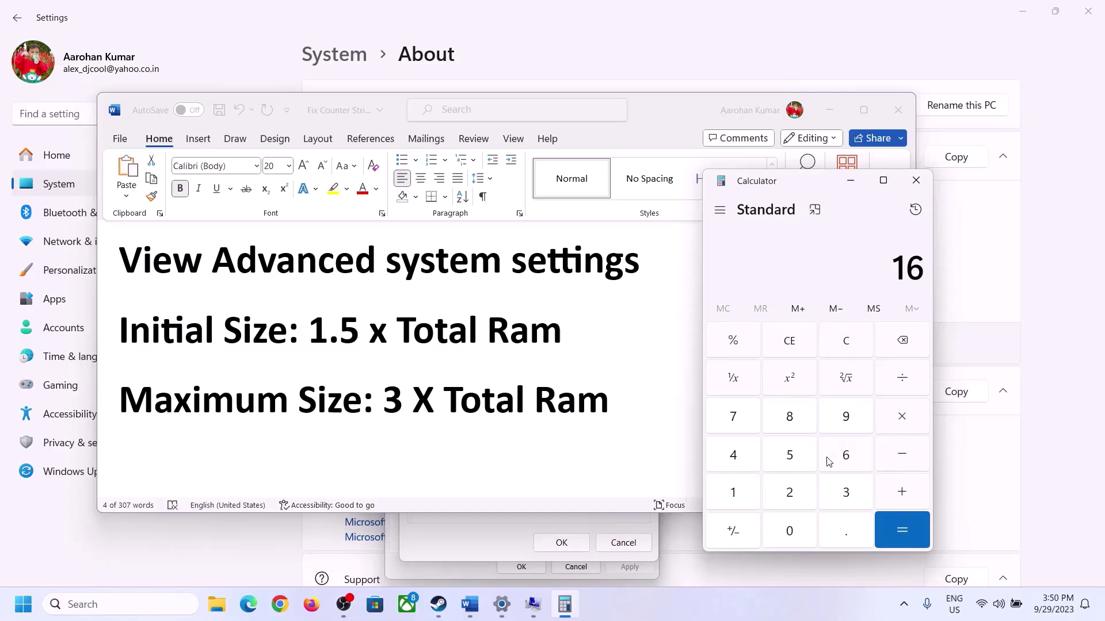
{"action": "left_click", "coordinate": [901, 426]}
{"action": "left_click", "coordinate": [730, 502]}
{"action": "left_click", "coordinate": [791, 536]}
{"action": "left_click", "coordinate": [793, 500]}
{"action": "left_click", "coordinate": [741, 463]}
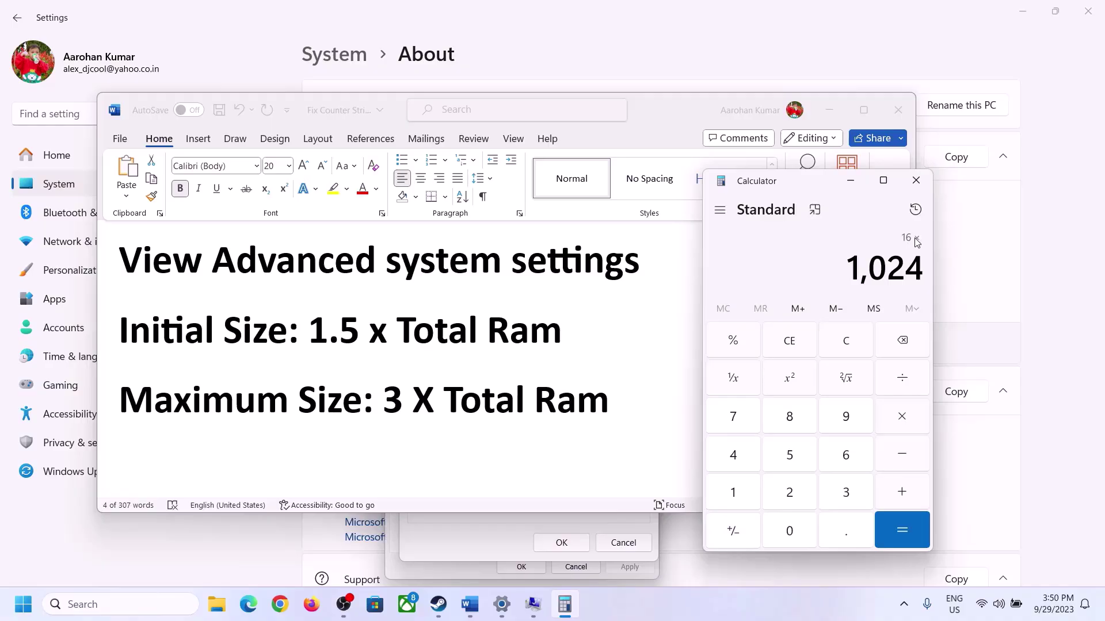
{"action": "left_click", "coordinate": [901, 530]}
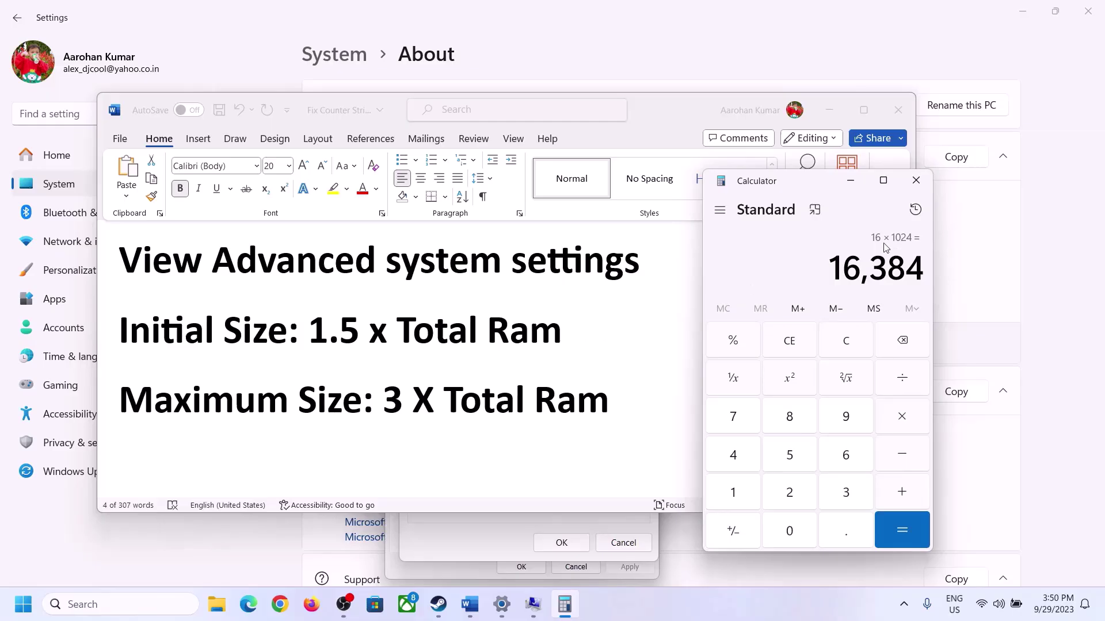
Multiply 16,384 by 1.5 and enter the 24576 MB result as C:'s initial size
{"action": "left_click", "coordinate": [902, 418]}
{"action": "left_click", "coordinate": [748, 496]}
{"action": "left_click", "coordinate": [842, 535]}
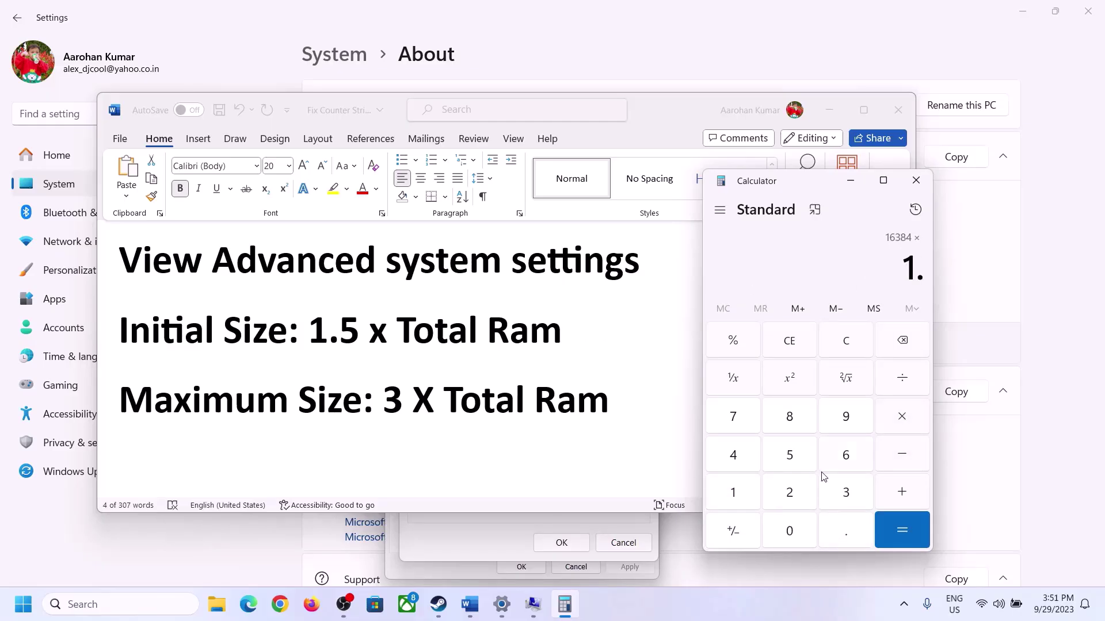
{"action": "left_click", "coordinate": [789, 454]}
{"action": "left_click", "coordinate": [901, 529]}
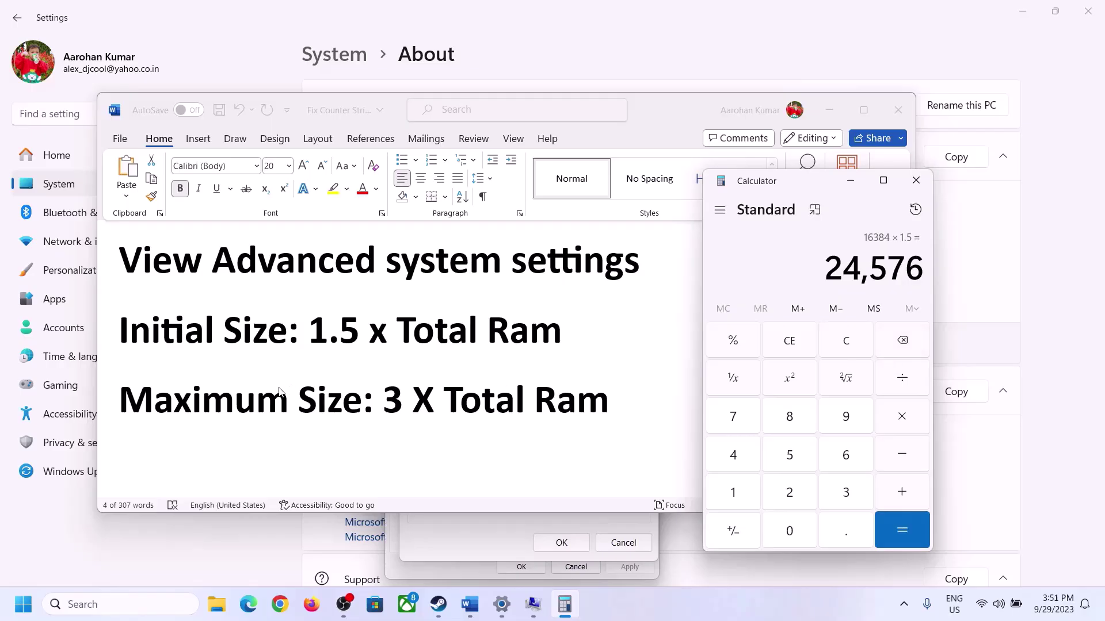
{"action": "left_click", "coordinate": [502, 526]}
{"action": "type", "text": "24576"}
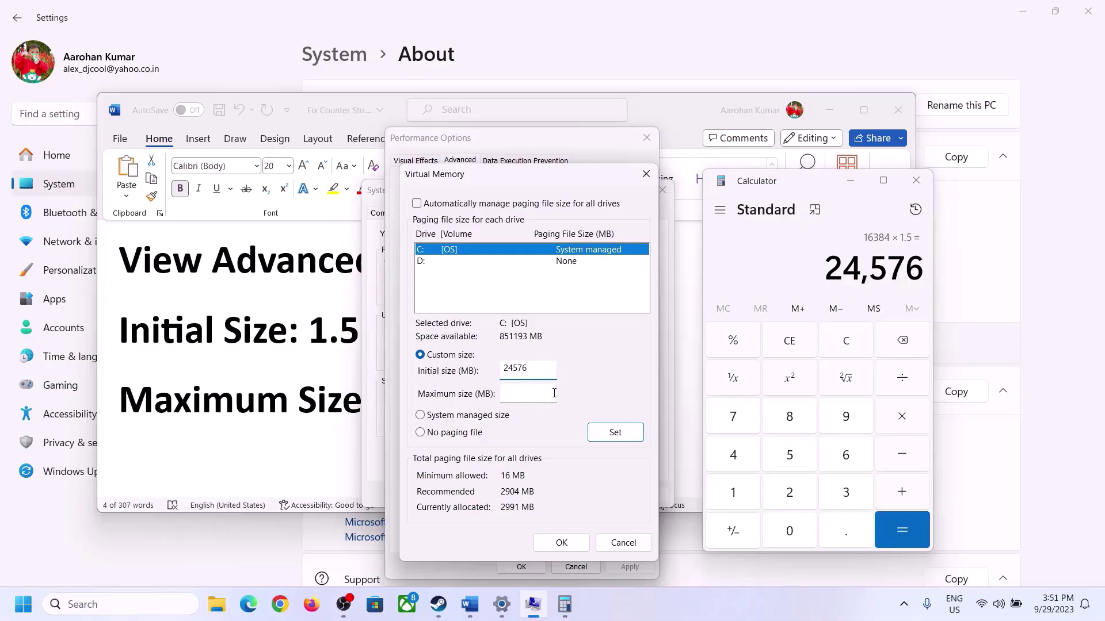
{"action": "left_click", "coordinate": [552, 394]}
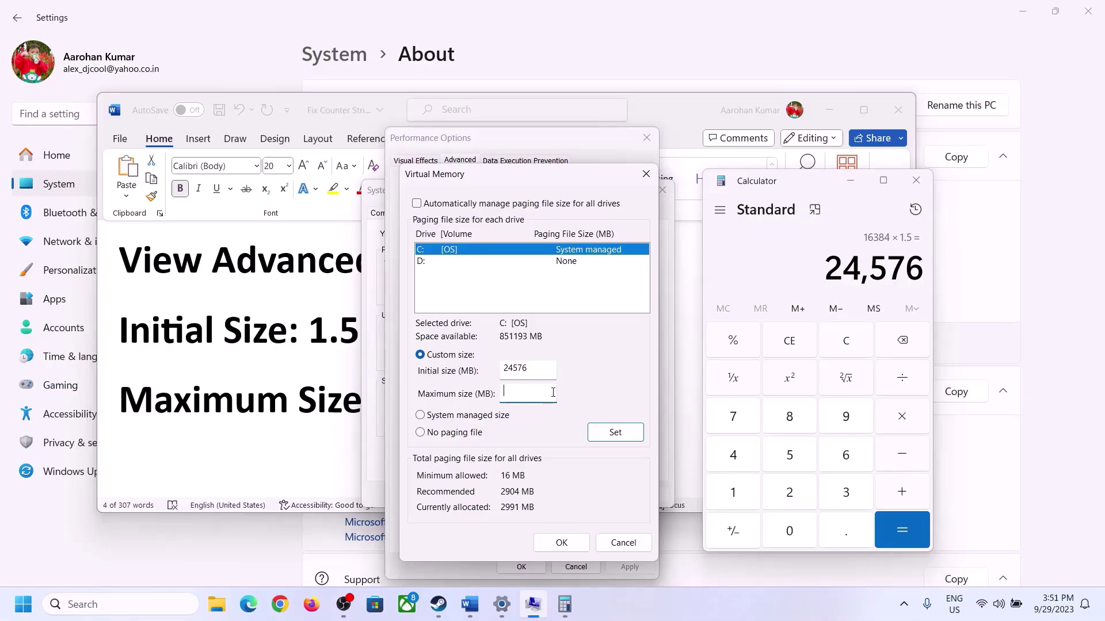
Recheck the maximum-size formula and installed RAM, then recompute 16 × 1024 = 16,384
{"action": "left_click", "coordinate": [334, 405]}
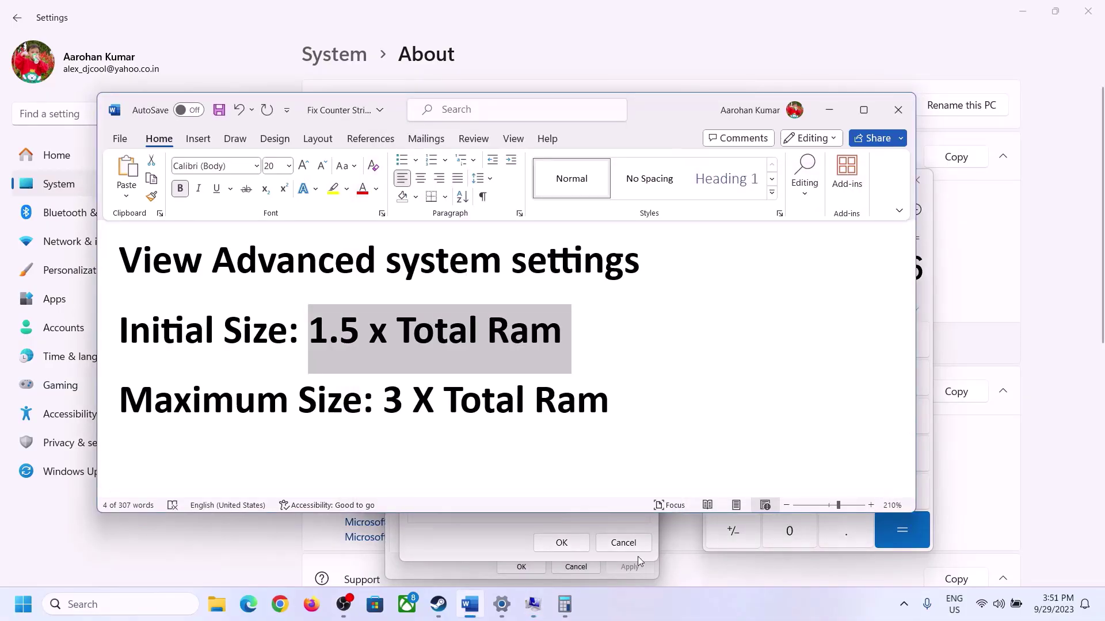
{"action": "left_click", "coordinate": [927, 298]}
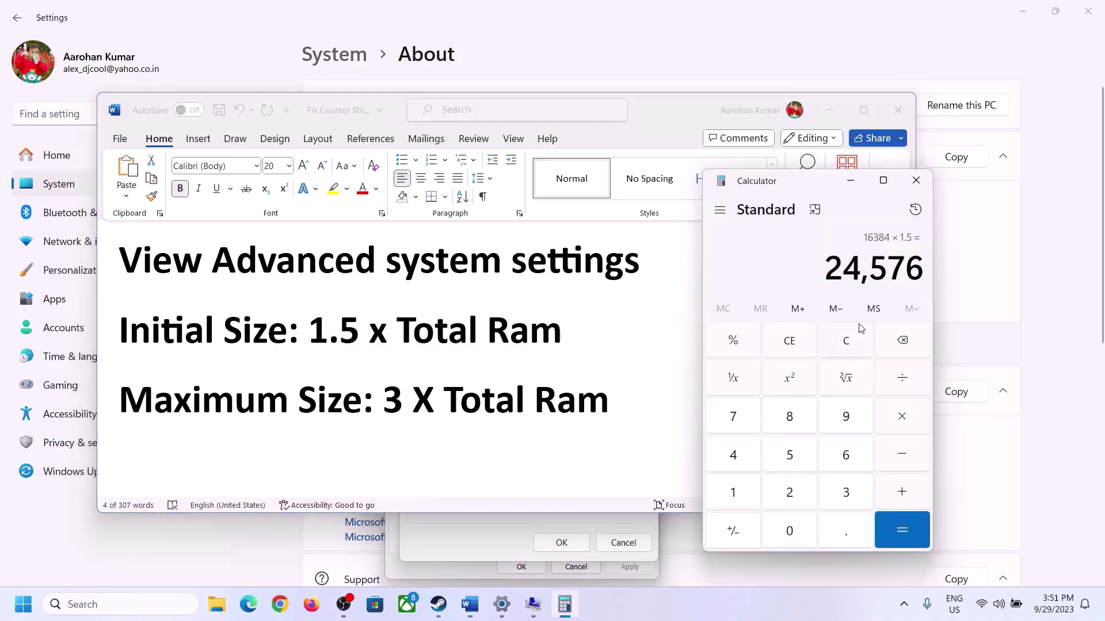
{"action": "left_click", "coordinate": [846, 341]}
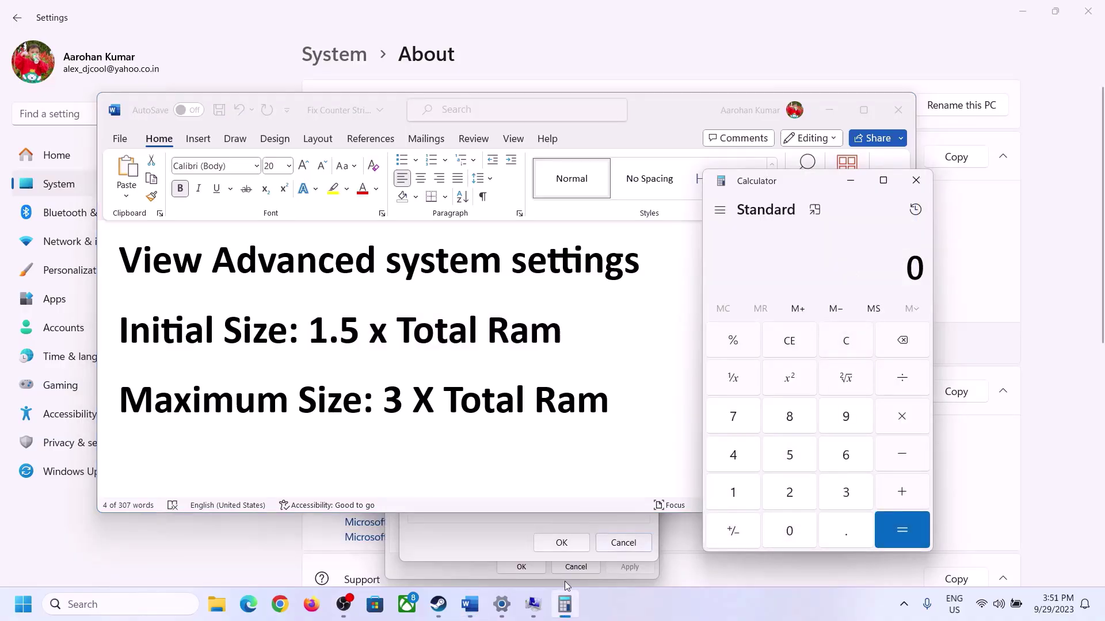
{"action": "left_click", "coordinate": [501, 604]}
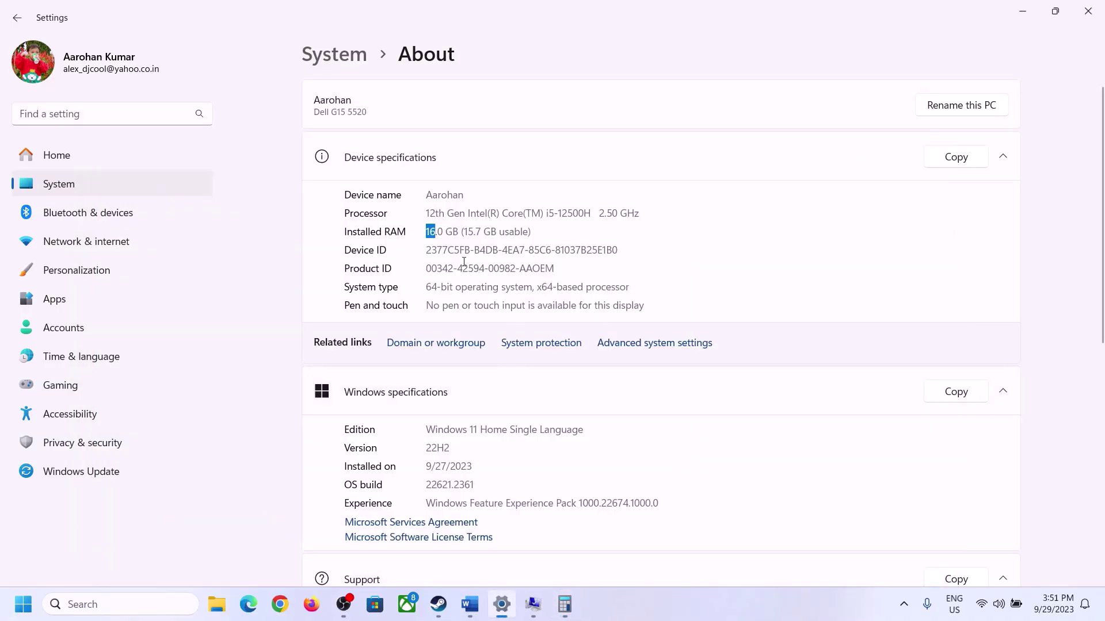
{"action": "left_click", "coordinate": [564, 604]}
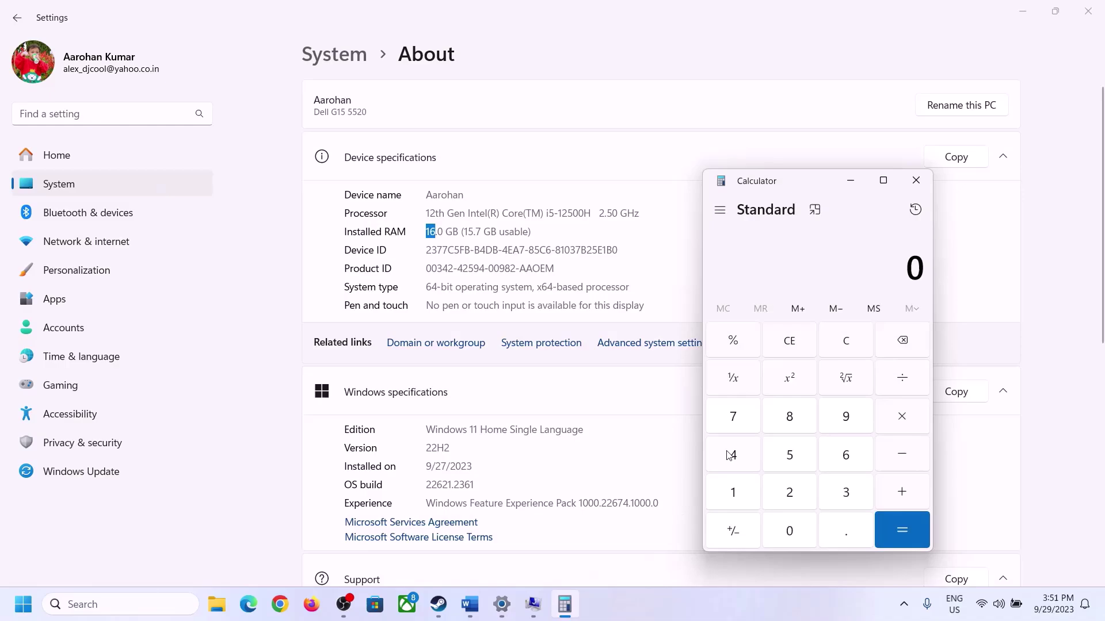
{"action": "left_click", "coordinate": [744, 488]}
{"action": "left_click", "coordinate": [839, 457]}
{"action": "left_click", "coordinate": [886, 417]}
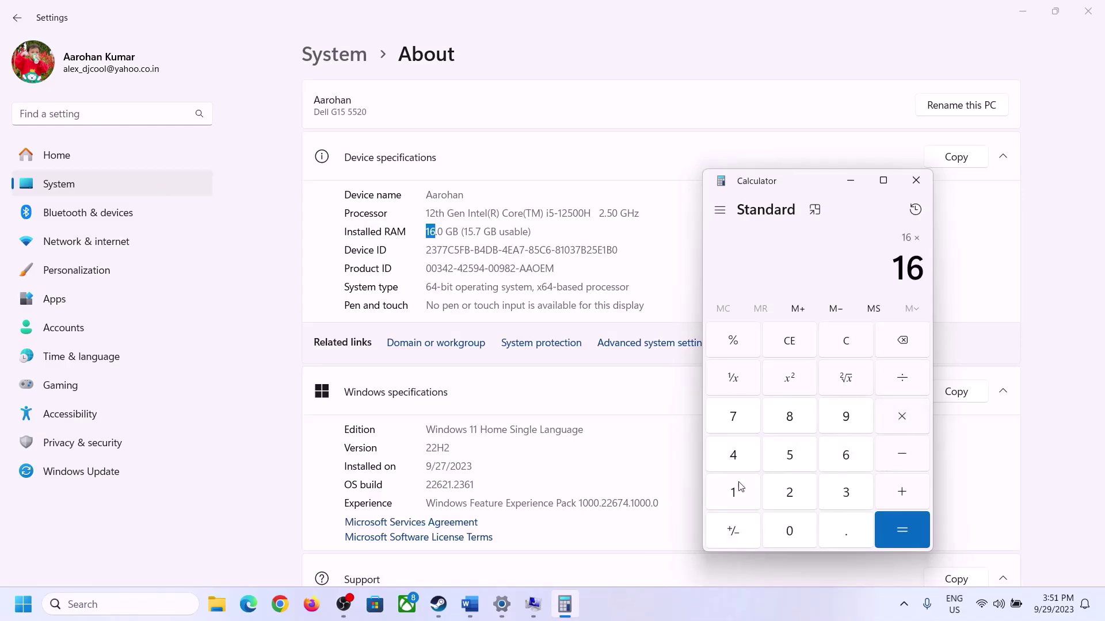
{"action": "left_click", "coordinate": [741, 488]}
{"action": "left_click", "coordinate": [781, 528]}
{"action": "left_click", "coordinate": [789, 491]}
{"action": "left_click", "coordinate": [736, 455]}
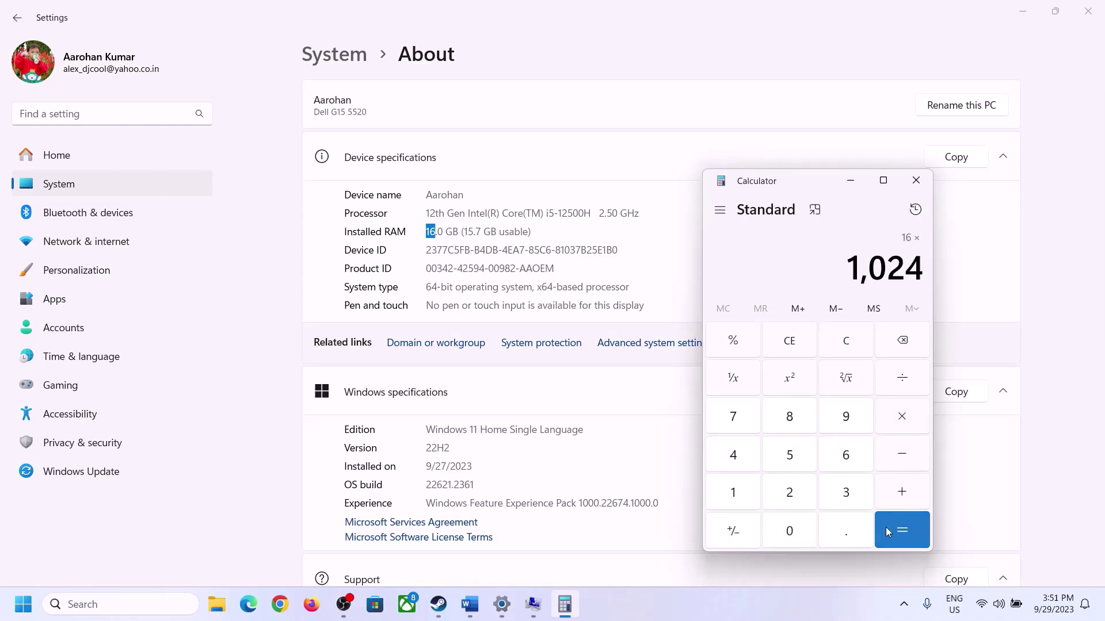
{"action": "left_click", "coordinate": [893, 536]}
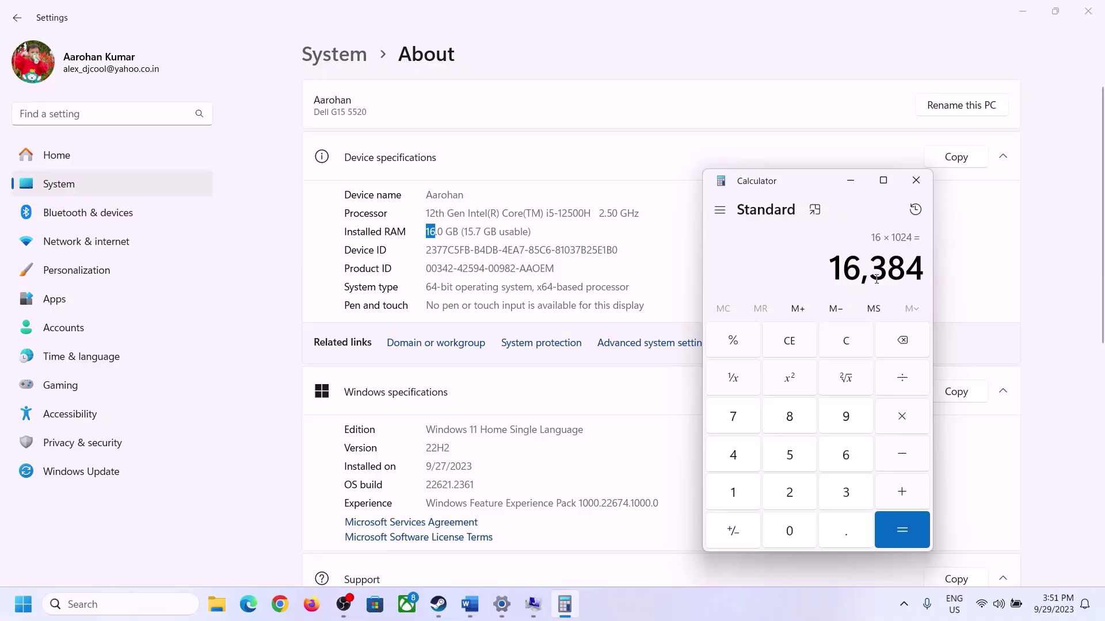
Multiply 16,384 by 3 to get the 49,152 MB maximum size for drive C:
{"action": "left_click", "coordinate": [470, 604]}
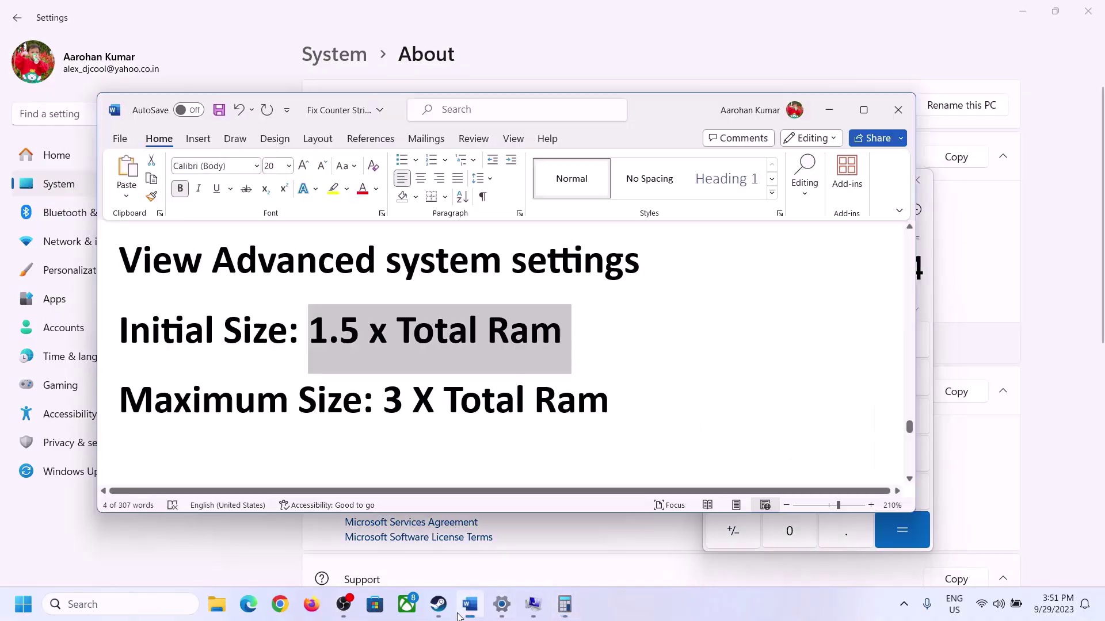
{"action": "left_click", "coordinate": [565, 604]}
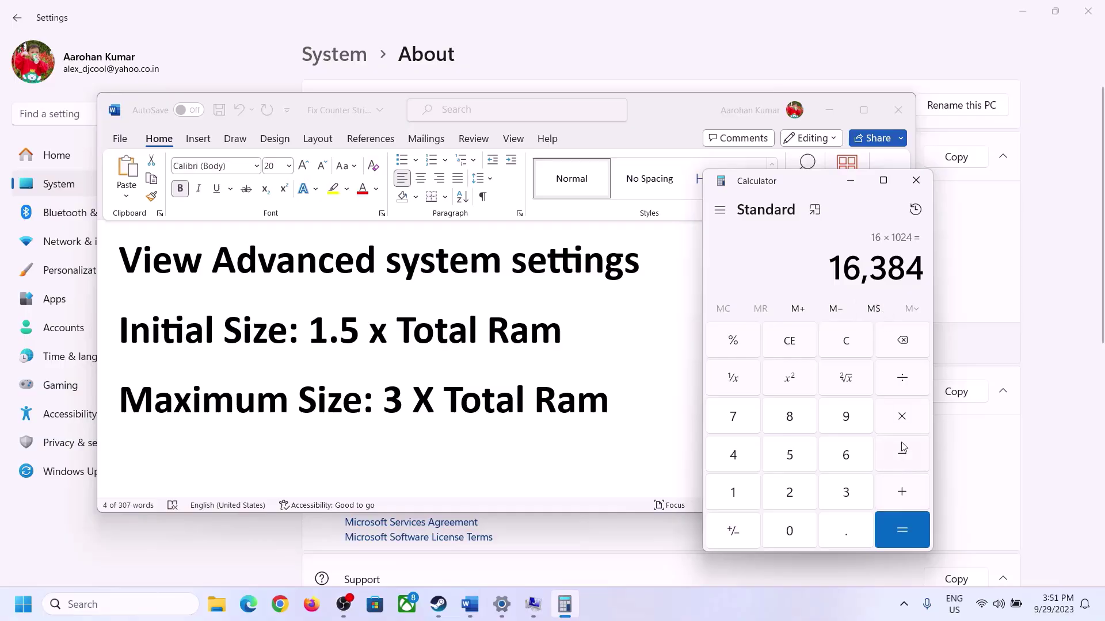
{"action": "left_click", "coordinate": [901, 419]}
{"action": "left_click", "coordinate": [830, 498]}
{"action": "left_click", "coordinate": [910, 528]}
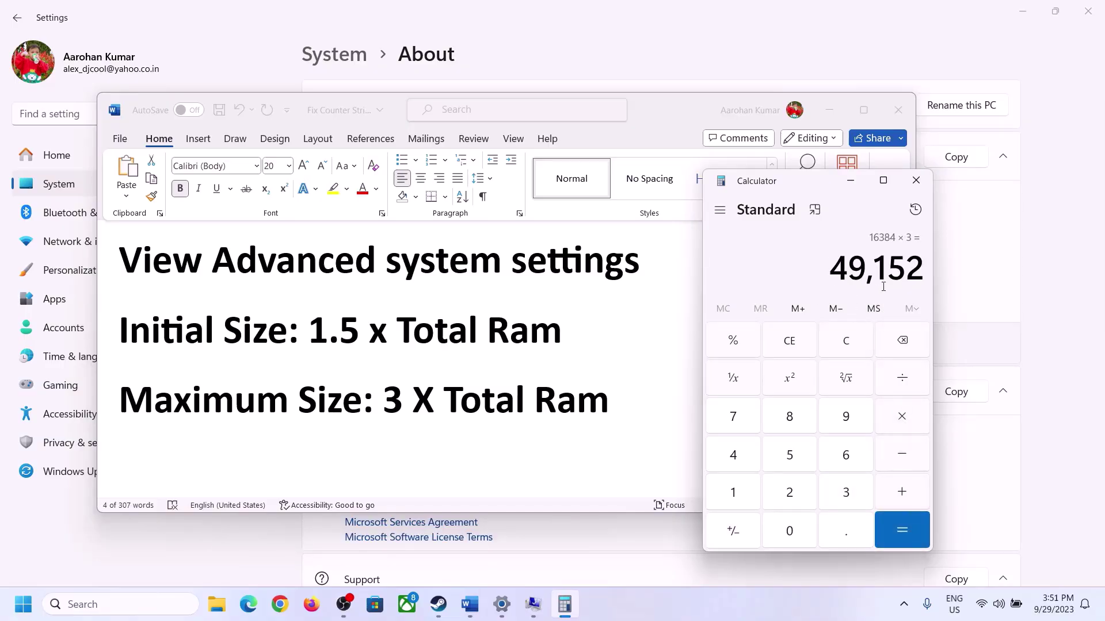
{"action": "left_click", "coordinate": [533, 607]}
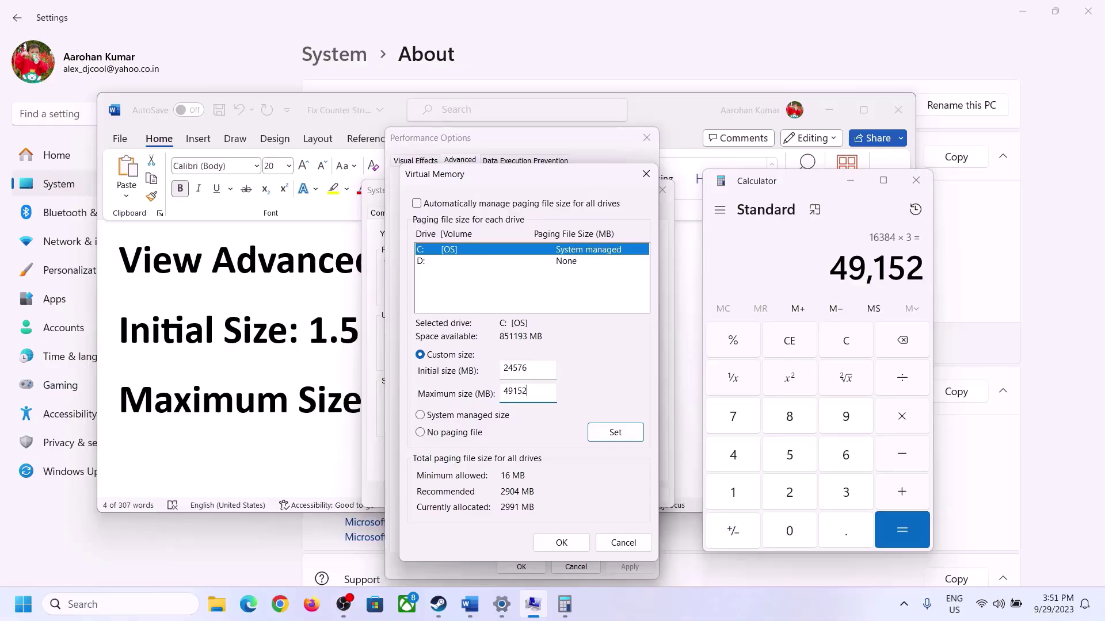
Set C:'s 24576–49152 MB paging file, confirm every dialog, and postpone the restart
{"action": "left_click", "coordinate": [615, 433]}
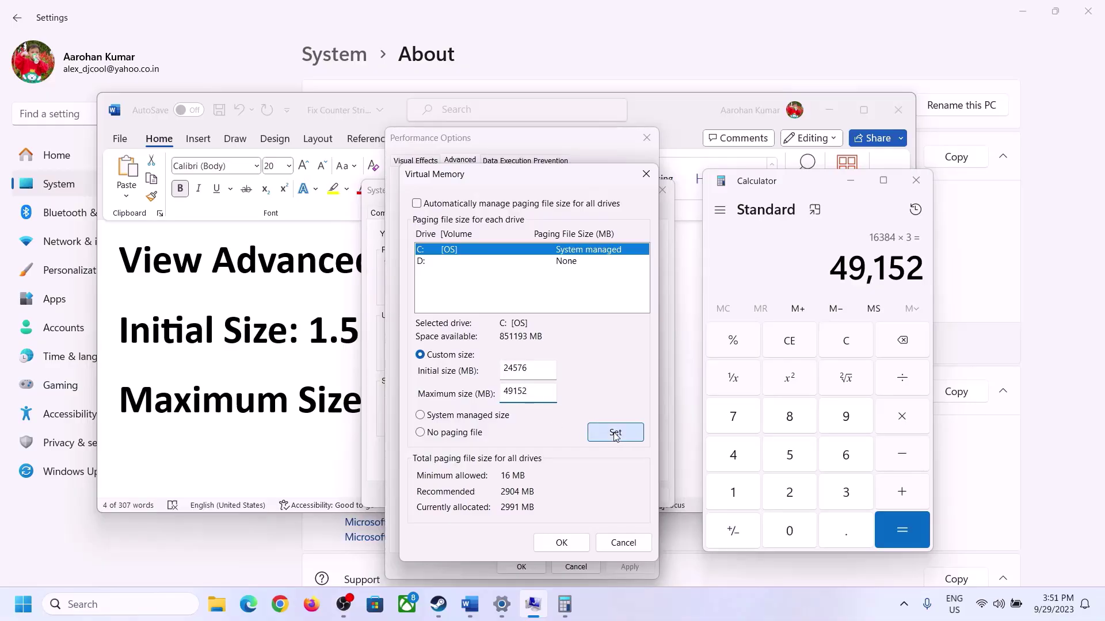
{"action": "left_click", "coordinate": [564, 545]}
{"action": "left_click", "coordinate": [680, 359]}
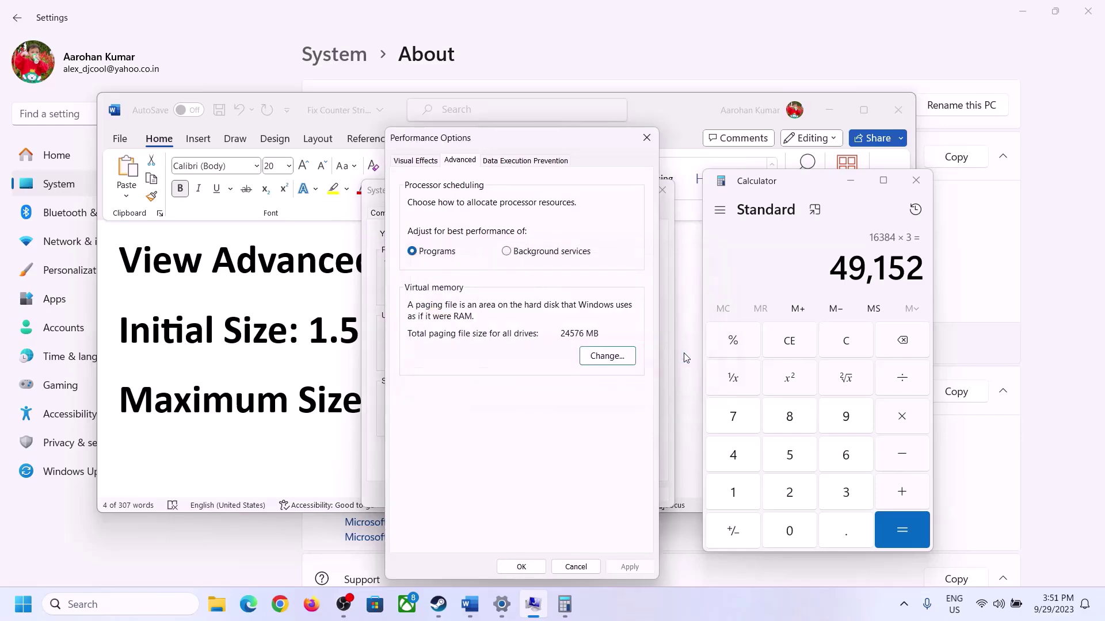
{"action": "left_click", "coordinate": [521, 567]}
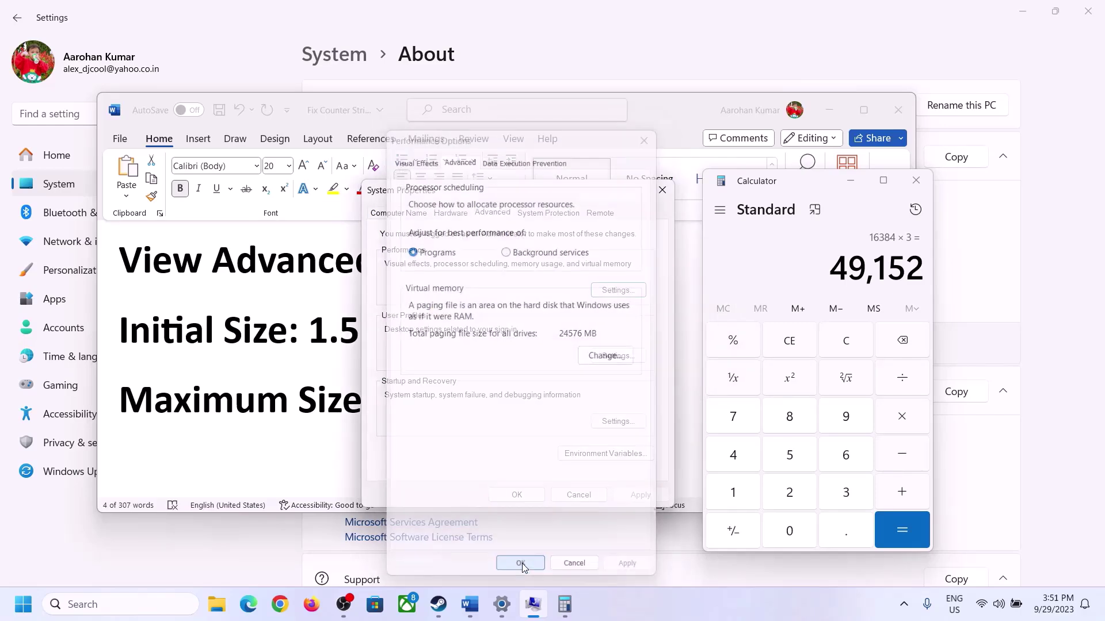
{"action": "left_click", "coordinate": [526, 493]}
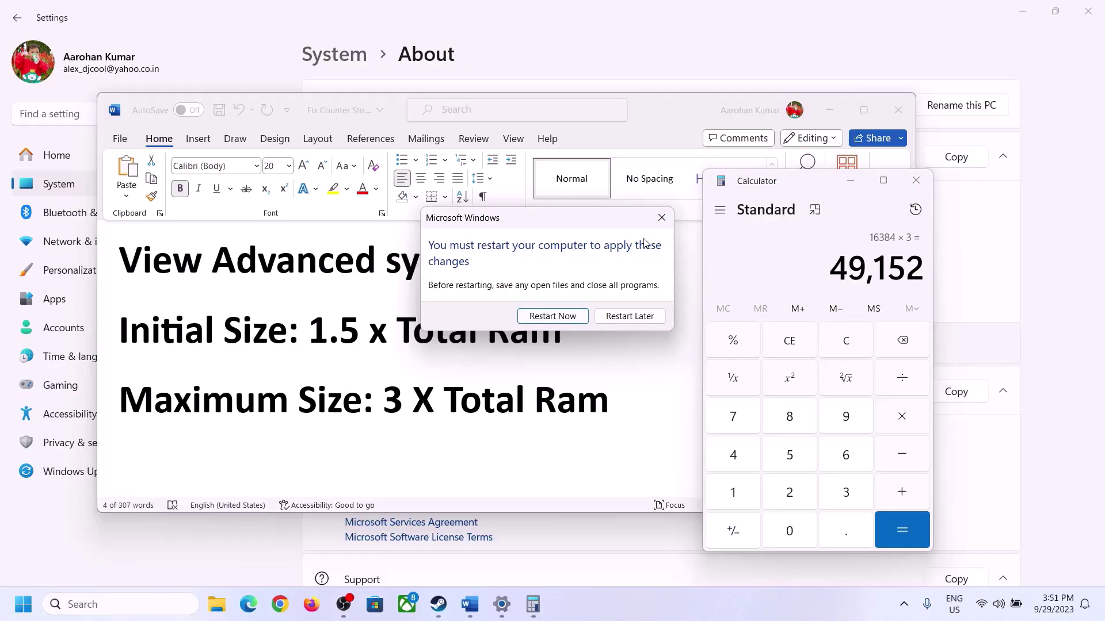
{"action": "left_click", "coordinate": [661, 218]}
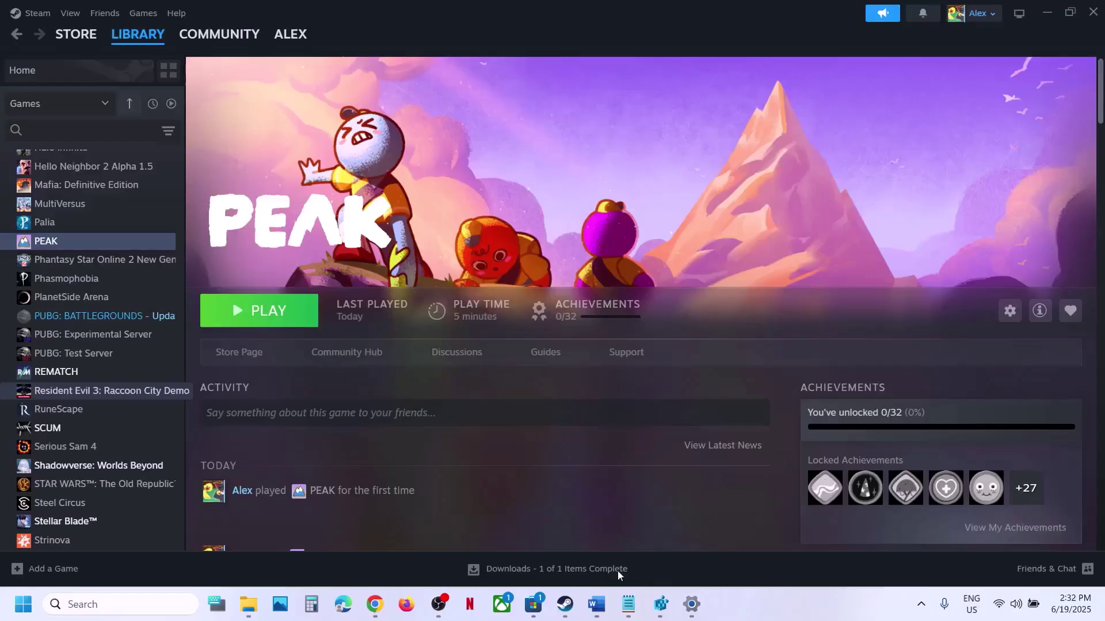
Review the Step 14 overclocking advice in the Word troubleshooting guide
{"action": "left_click", "coordinate": [596, 604]}
{"action": "scroll", "coordinate": [486, 427], "scroll_direction": "down", "scroll_amount": 2}
{"action": "scroll", "coordinate": [485, 426], "scroll_direction": "down", "scroll_amount": 2}
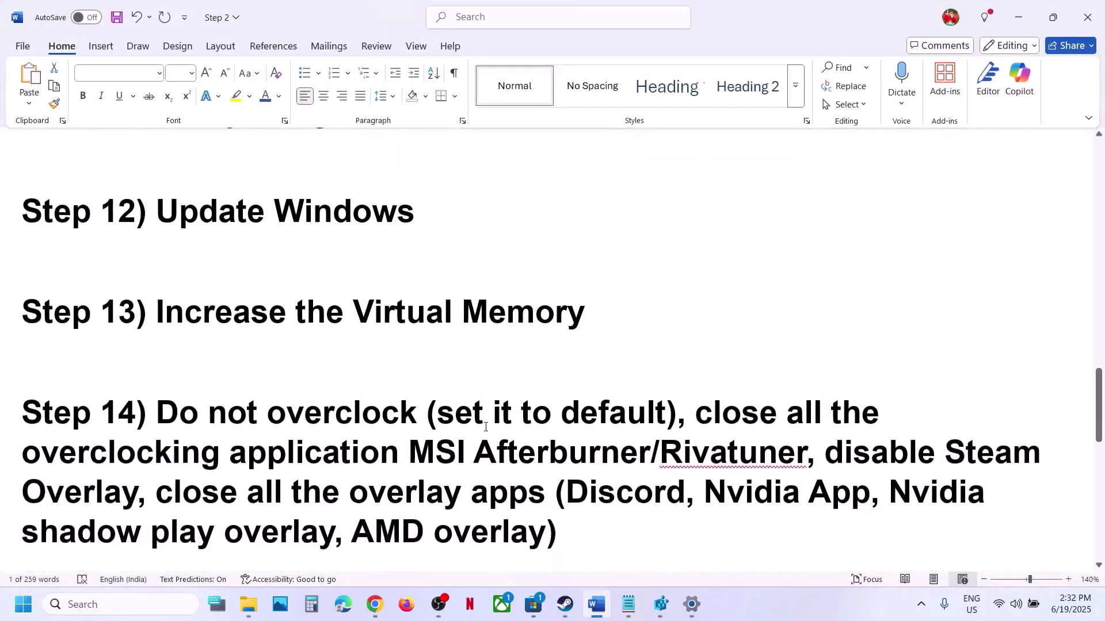
{"action": "left_click_drag", "start_coordinate": [322, 384], "coordinate": [275, 455]}
Disable 'Enable the Steam Overlay while in-game' in PEAK's Steam properties
{"action": "left_click", "coordinate": [565, 604]}
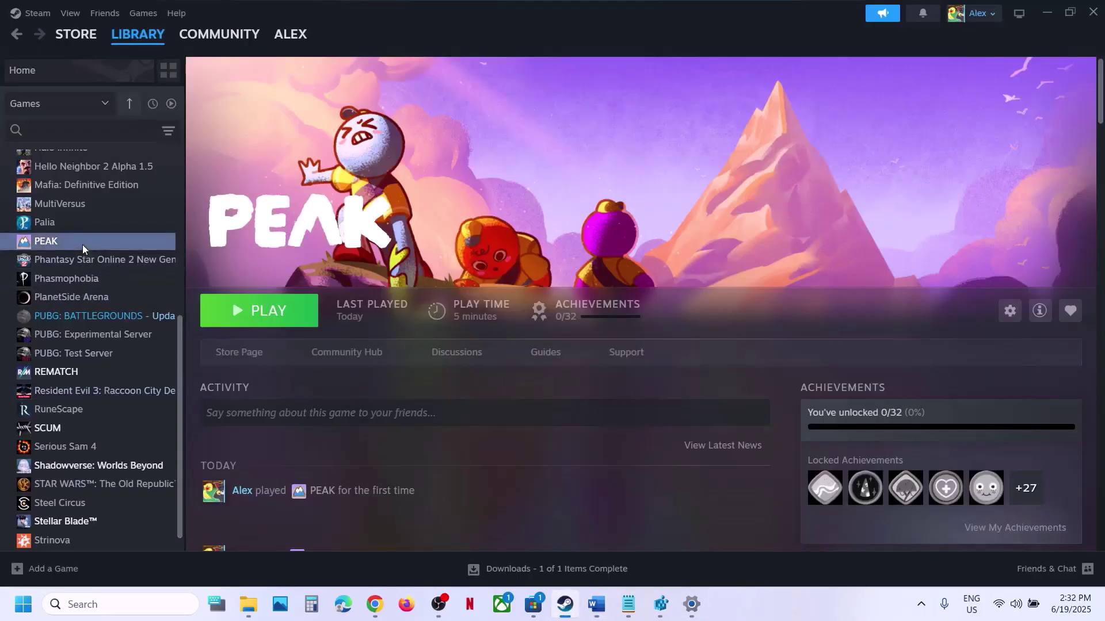
{"action": "right_click", "coordinate": [82, 244]}
{"action": "left_click", "coordinate": [135, 353]}
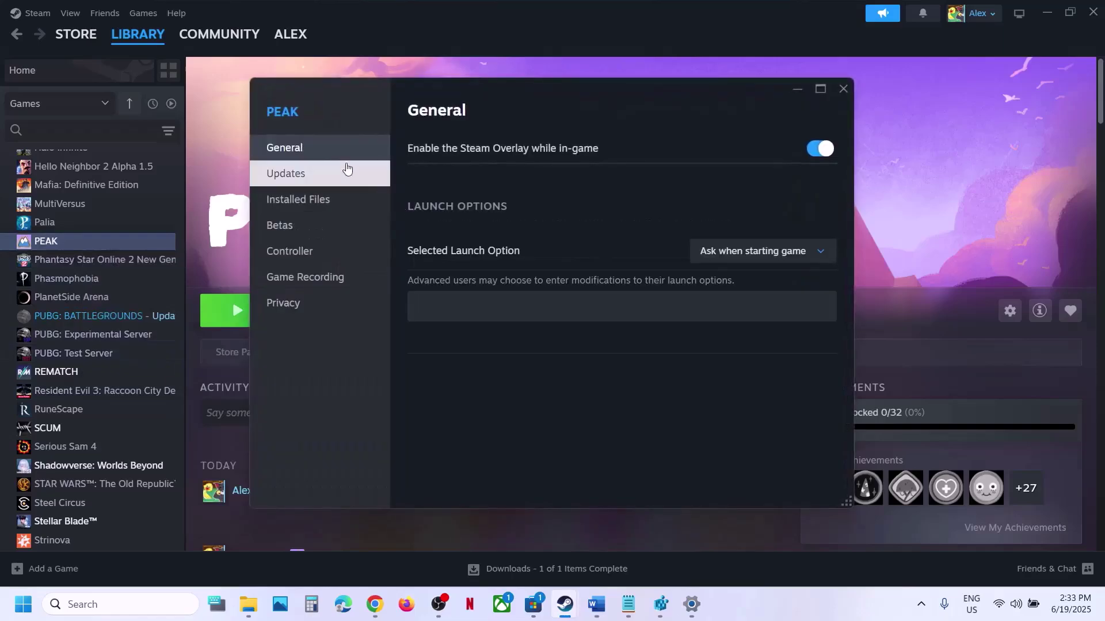
{"action": "left_click", "coordinate": [814, 147]}
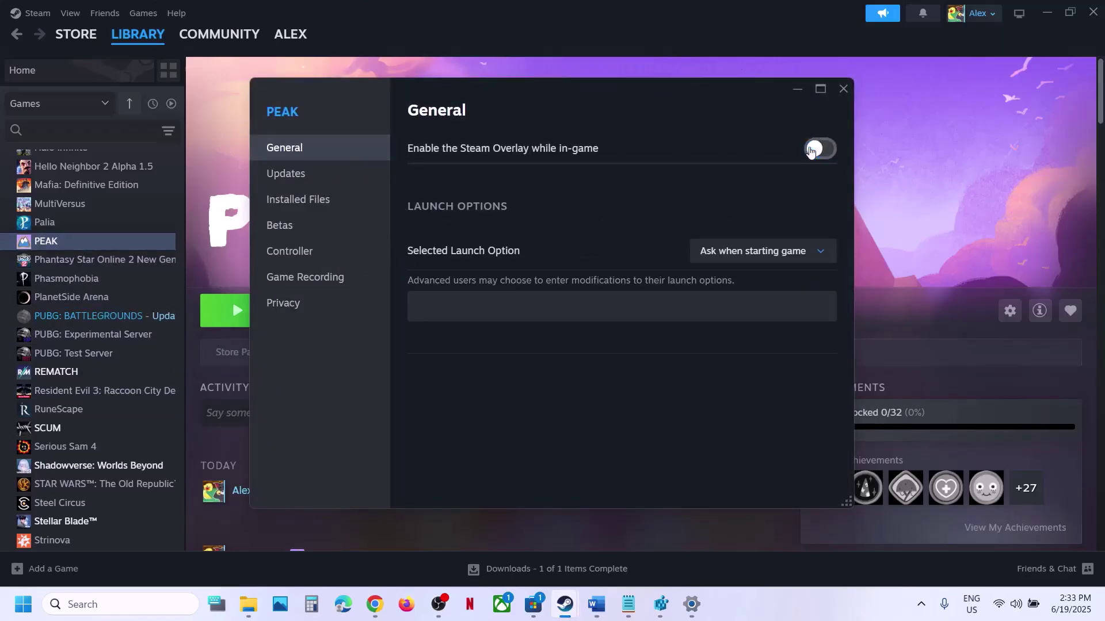
{"action": "left_click", "coordinate": [846, 88]}
{"action": "left_click", "coordinate": [593, 618]}
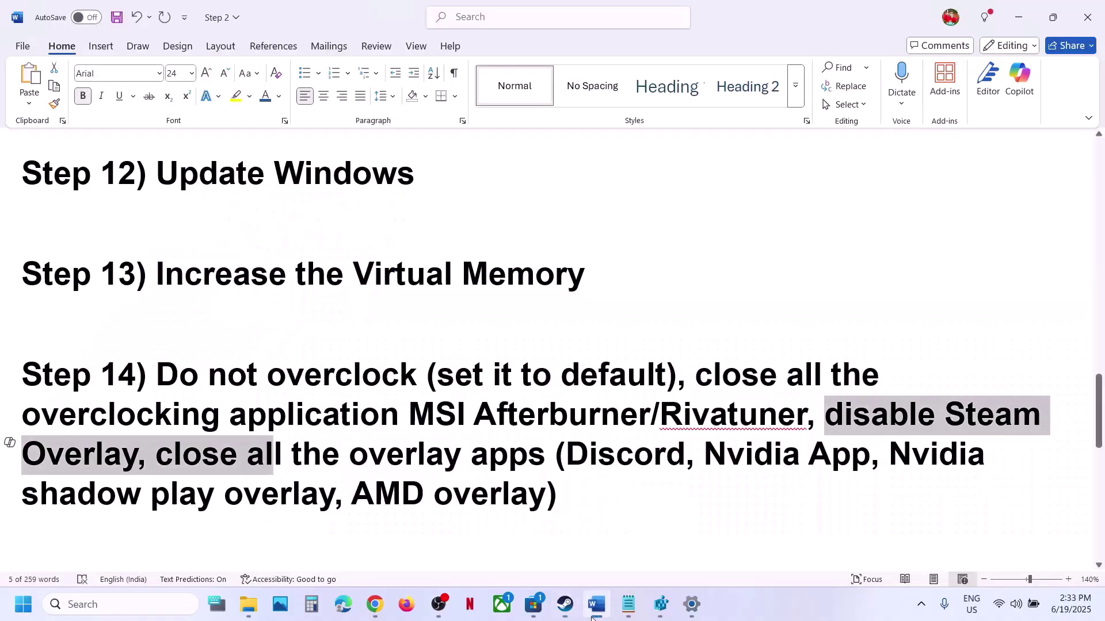
{"action": "double_click", "coordinate": [625, 459]}
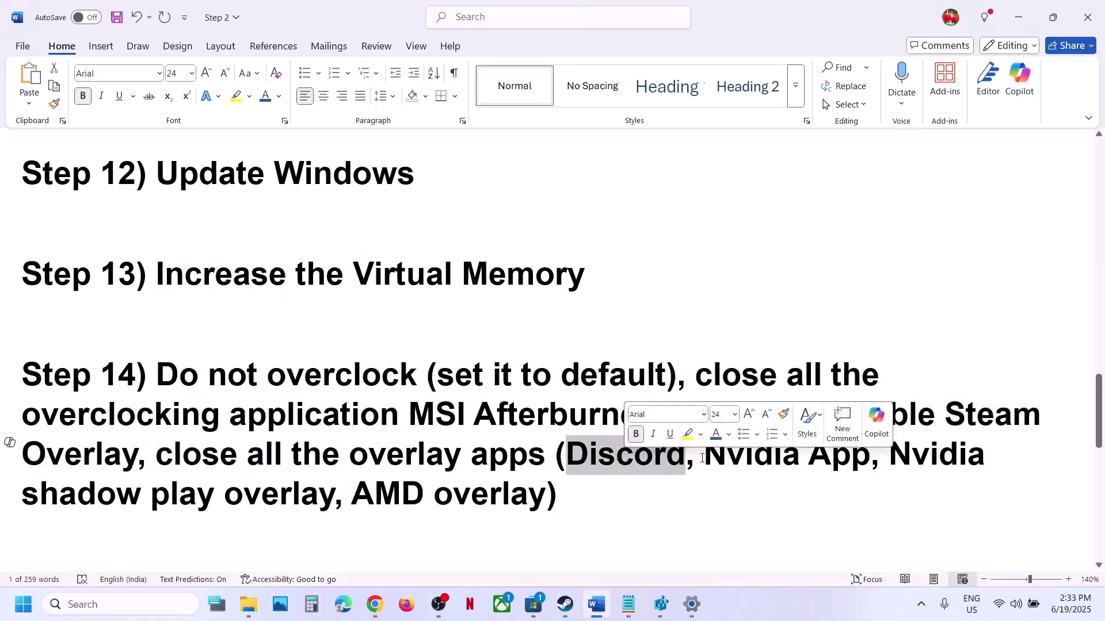
{"action": "left_click_drag", "start_coordinate": [705, 459], "coordinate": [895, 469]}
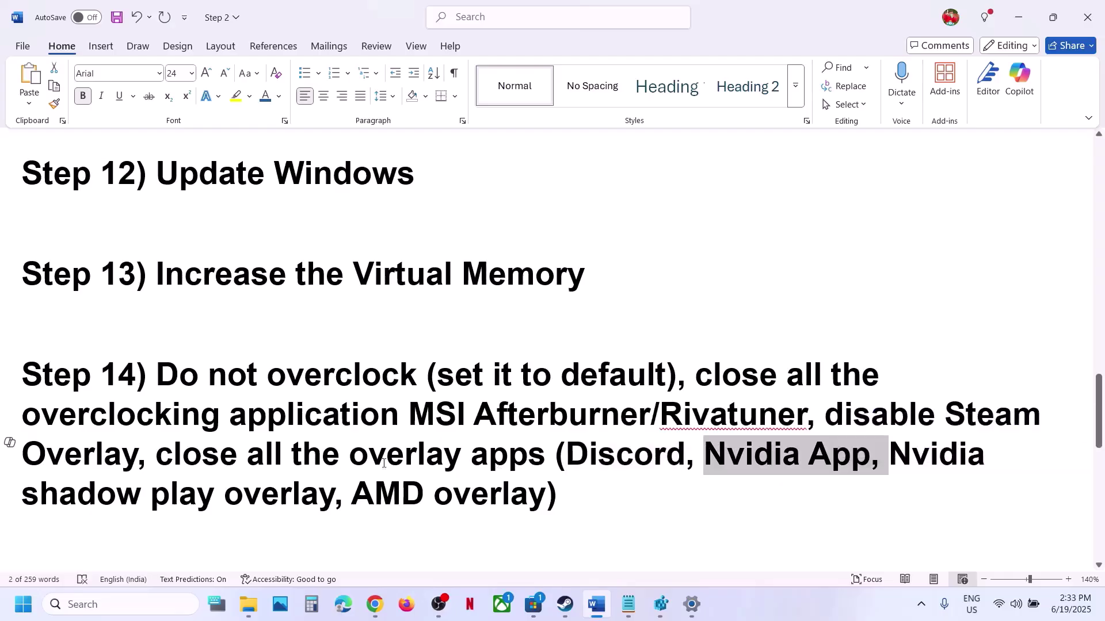
{"action": "left_click_drag", "start_coordinate": [213, 460], "coordinate": [560, 495]}
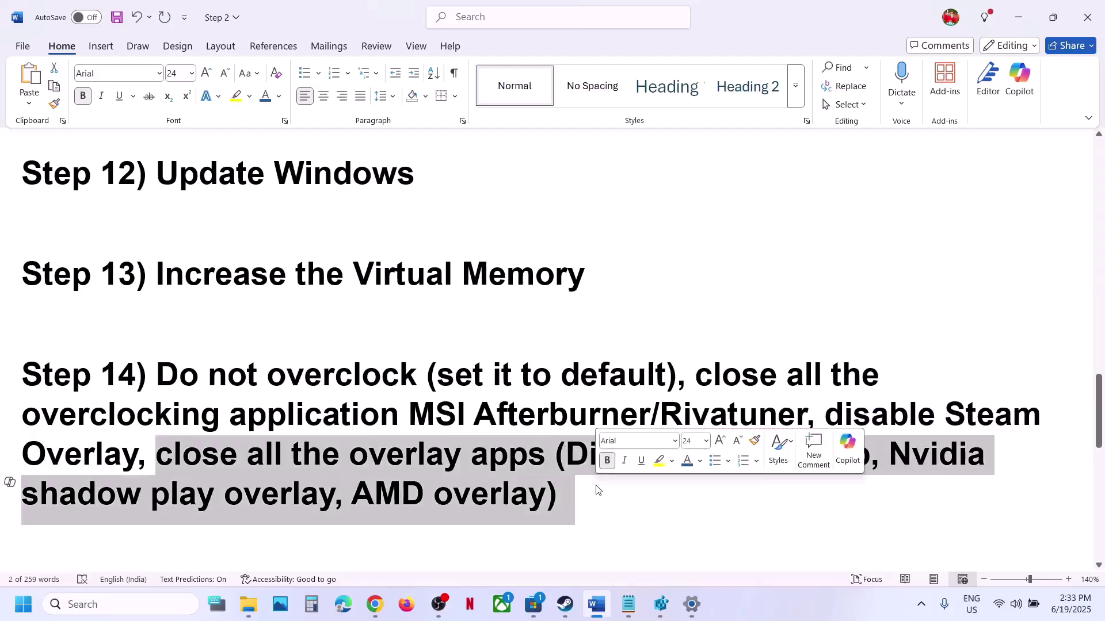
{"action": "left_click", "coordinate": [595, 491]}
{"action": "scroll", "coordinate": [596, 487], "scroll_direction": "down", "scroll_amount": 1}
{"action": "scroll", "coordinate": [597, 485], "scroll_direction": "down", "scroll_amount": 5}
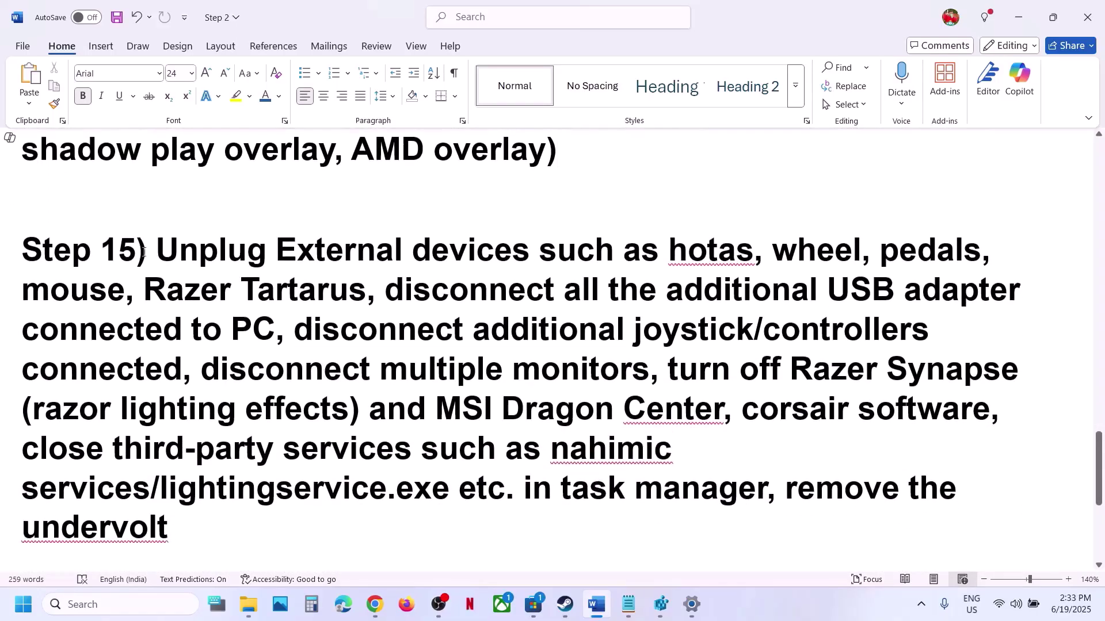
{"action": "left_click_drag", "start_coordinate": [157, 251], "coordinate": [651, 374]}
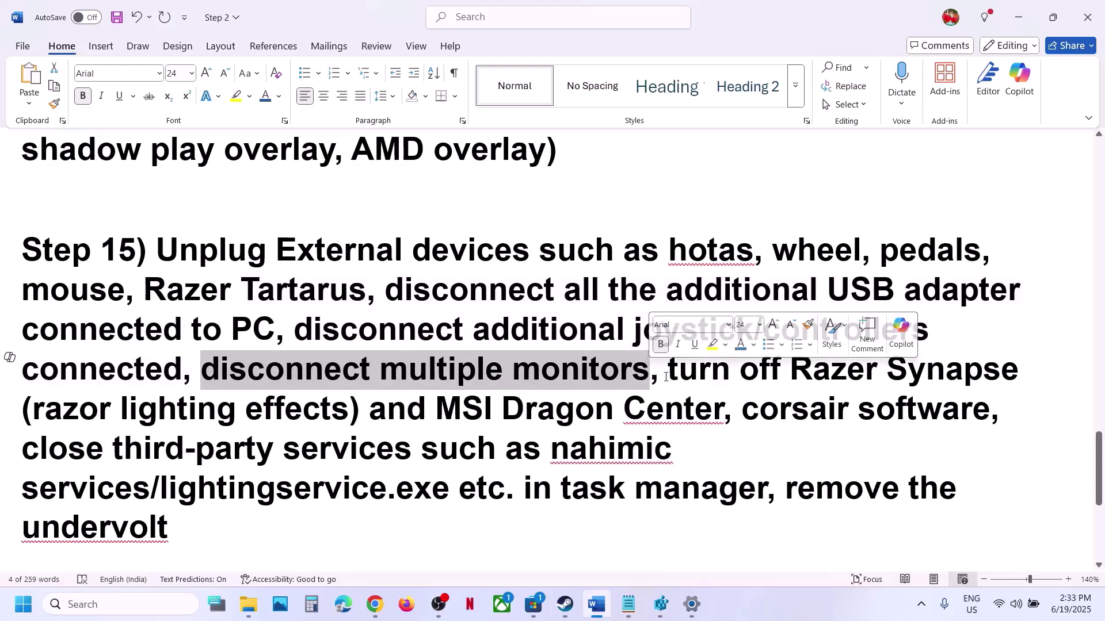
{"action": "left_click_drag", "start_coordinate": [667, 373], "coordinate": [767, 488]}
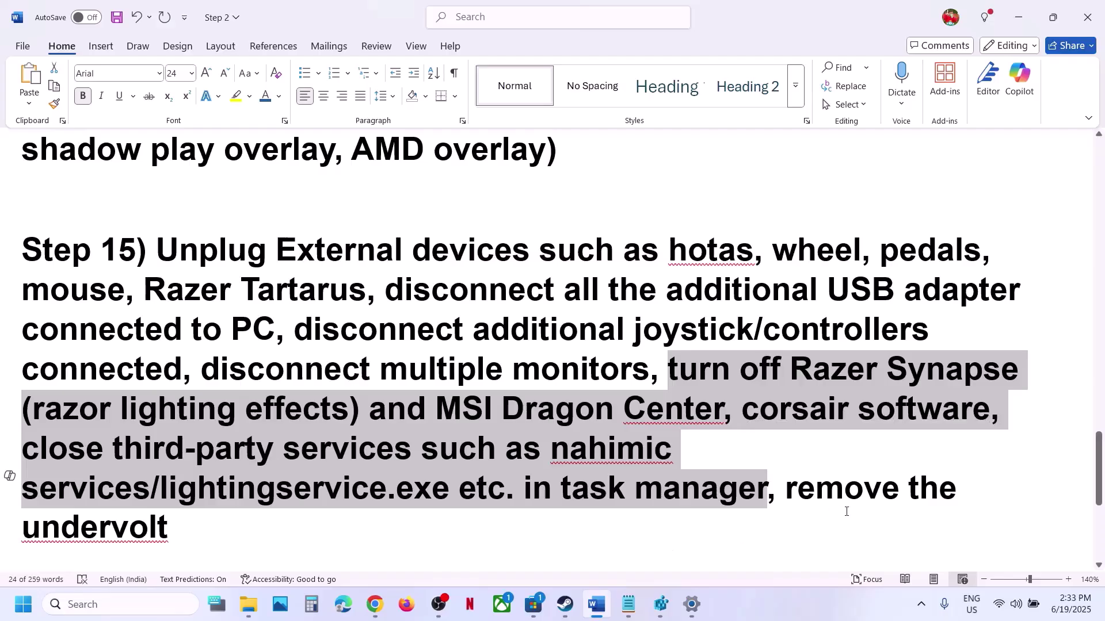
{"action": "left_click_drag", "start_coordinate": [785, 489], "coordinate": [920, 531]}
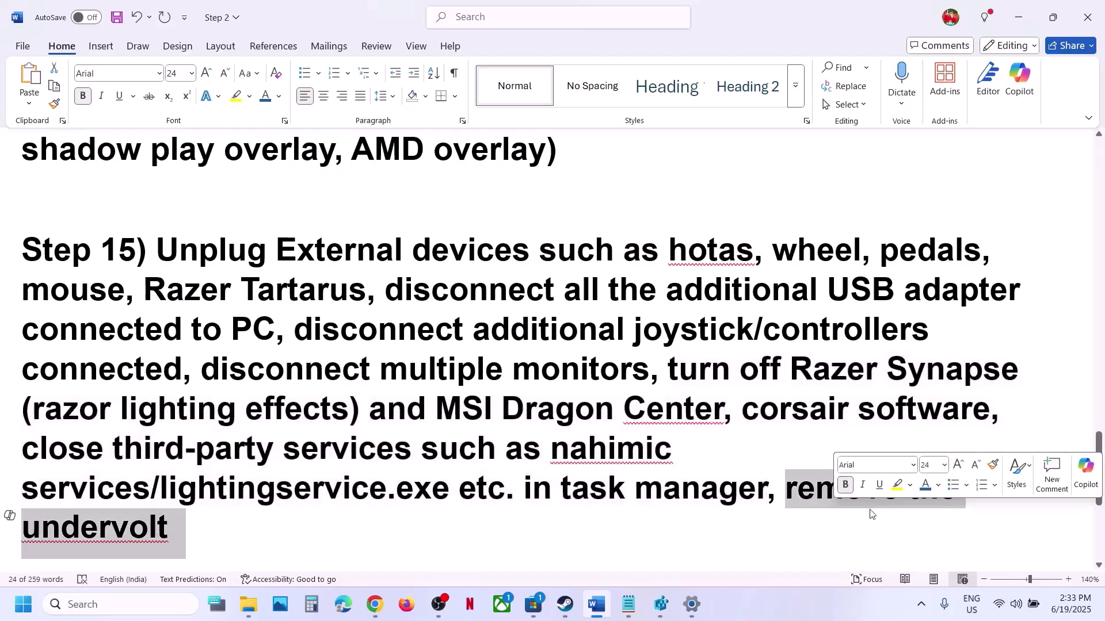
{"action": "scroll", "coordinate": [626, 431], "scroll_direction": "down", "scroll_amount": 4}
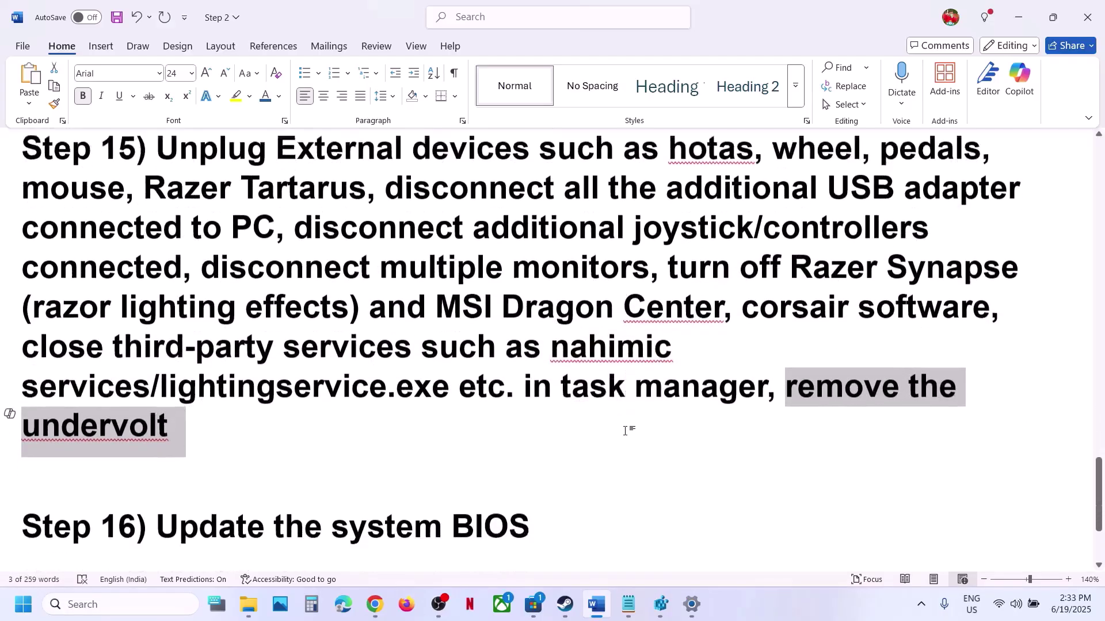
{"action": "scroll", "coordinate": [626, 432], "scroll_direction": "up", "scroll_amount": 1}
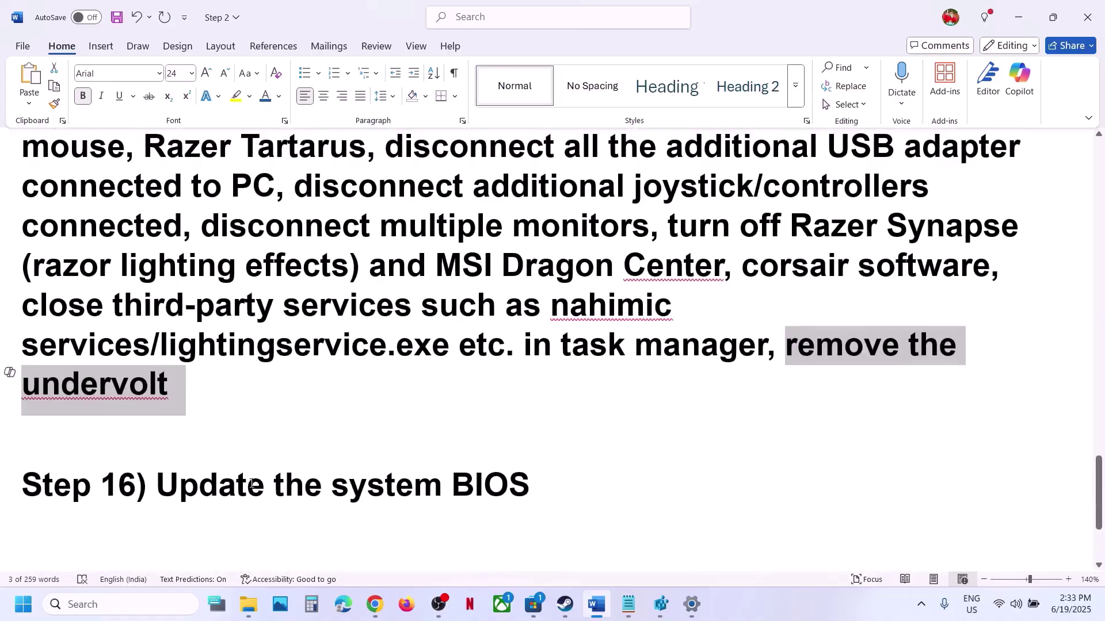
{"action": "left_click_drag", "start_coordinate": [251, 483], "coordinate": [515, 498]}
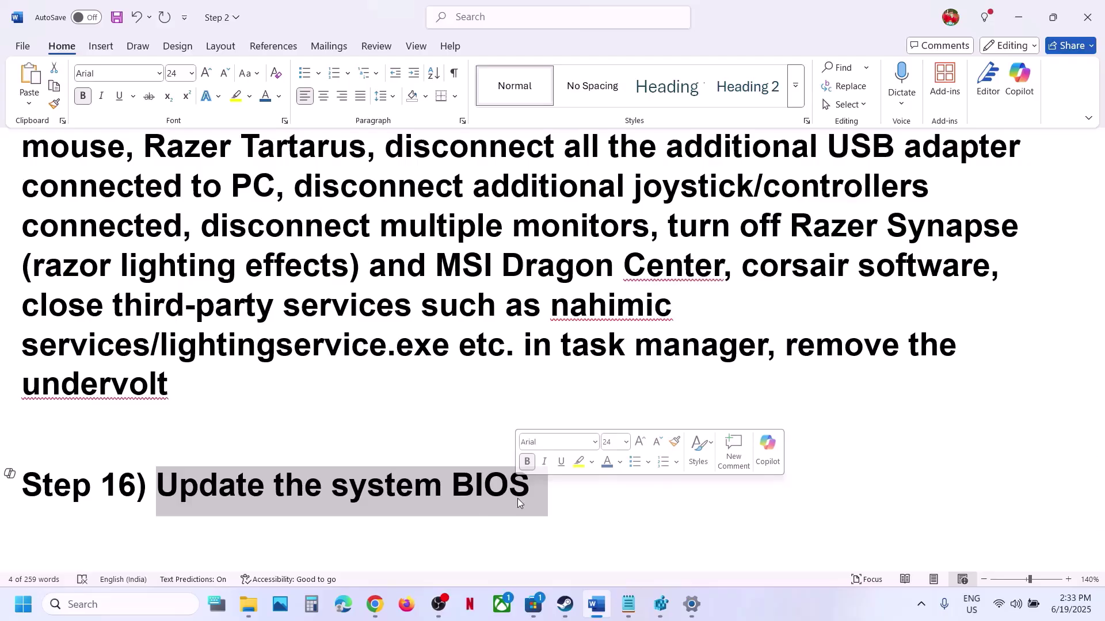
Read through Step 17's uninstall-and-reinstall advice, then switch back to Steam's PEAK page
{"action": "left_click", "coordinate": [1033, 609]}
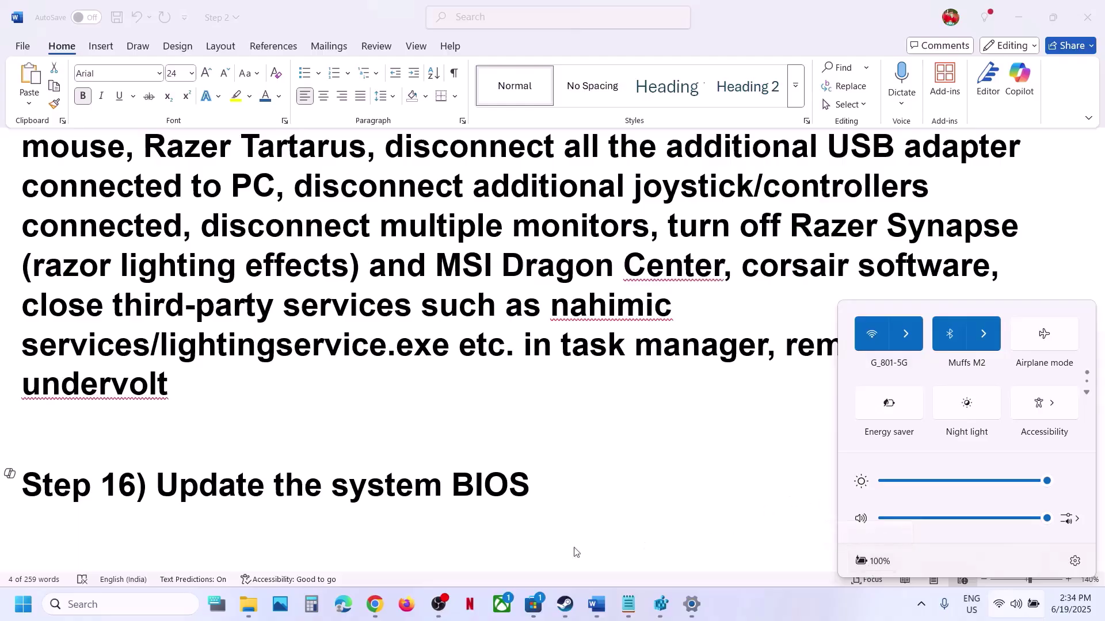
{"action": "triple_click", "coordinate": [491, 516]}
{"action": "scroll", "coordinate": [490, 514], "scroll_direction": "down", "scroll_amount": 3}
{"action": "scroll", "coordinate": [489, 514], "scroll_direction": "down", "scroll_amount": 2}
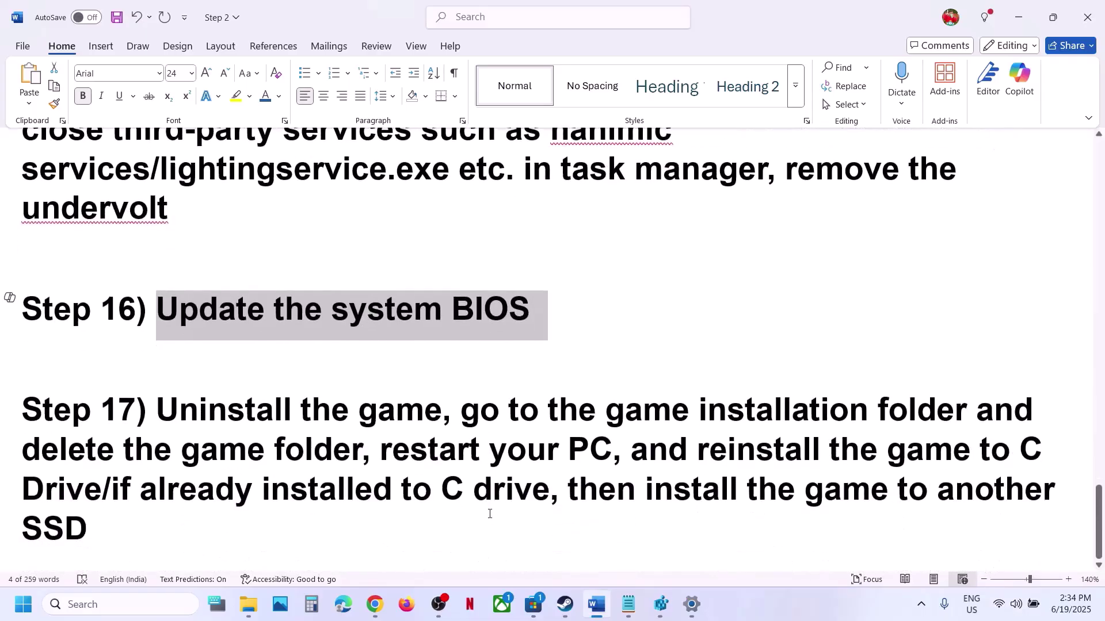
{"action": "left_click_drag", "start_coordinate": [179, 398], "coordinate": [361, 523]}
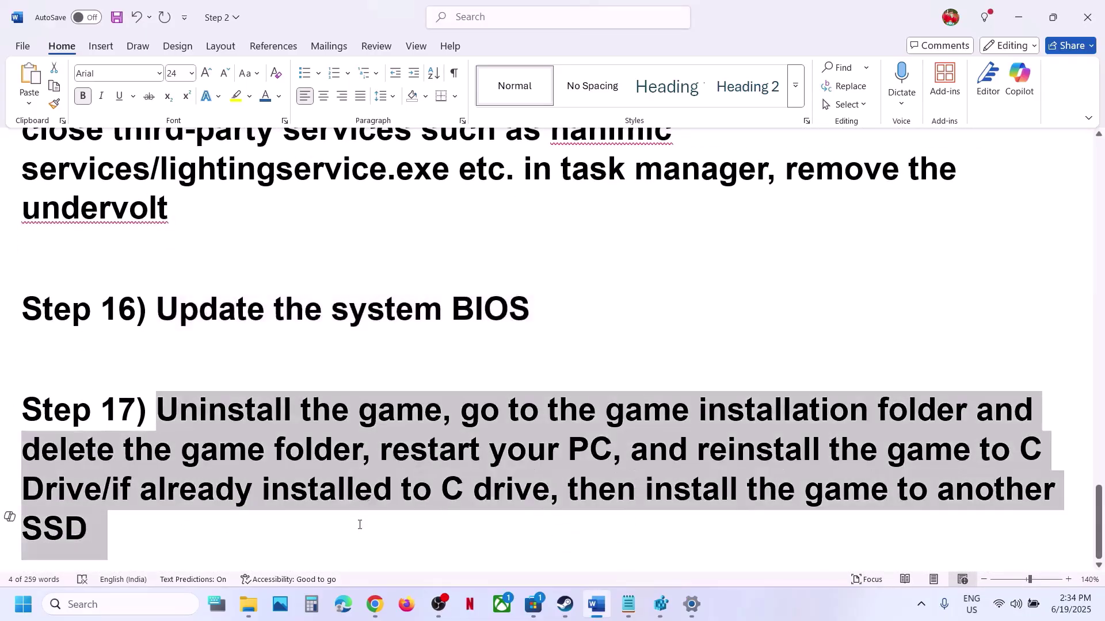
{"action": "left_click", "coordinate": [530, 551]}
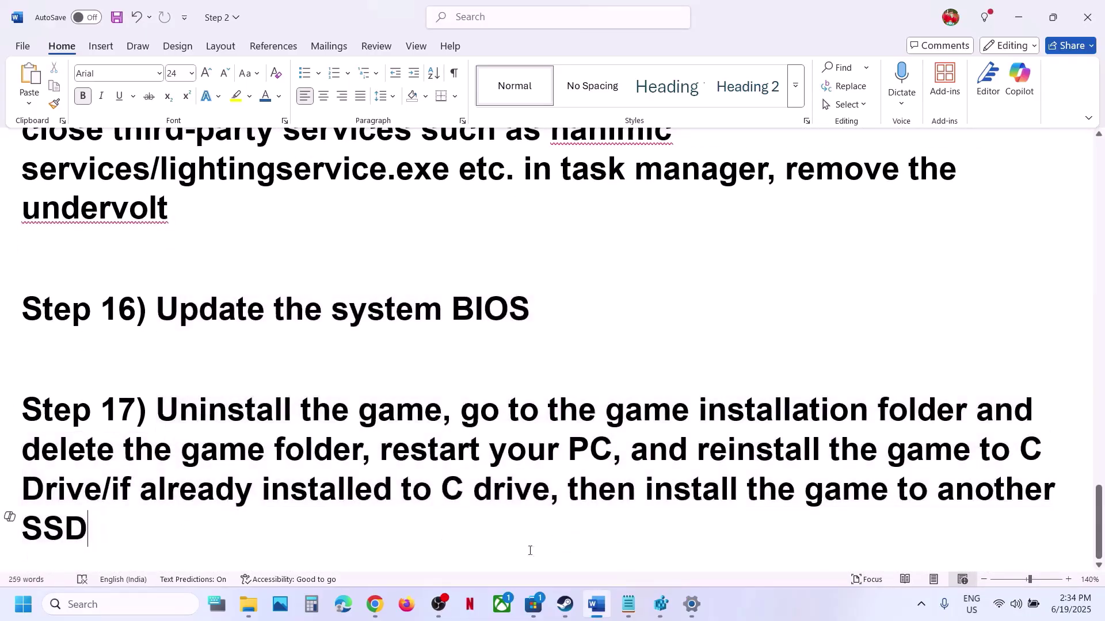
{"action": "left_click", "coordinate": [565, 604]}
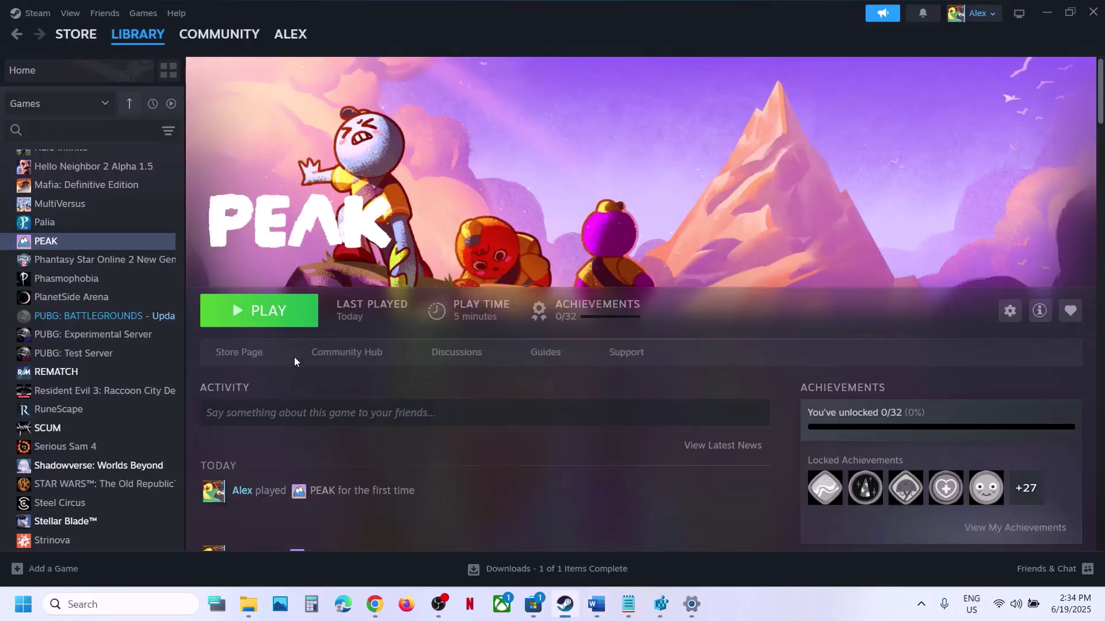
{"action": "right_click", "coordinate": [116, 242]}
{"action": "mouse_move", "coordinate": [173, 329]}
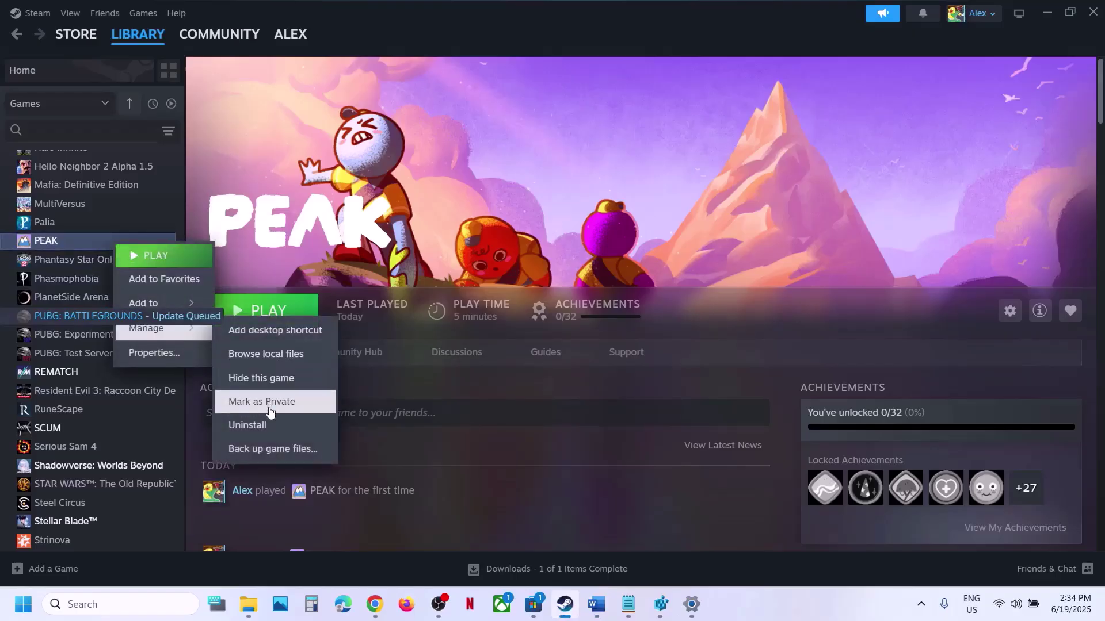
{"action": "left_click", "coordinate": [383, 270]}
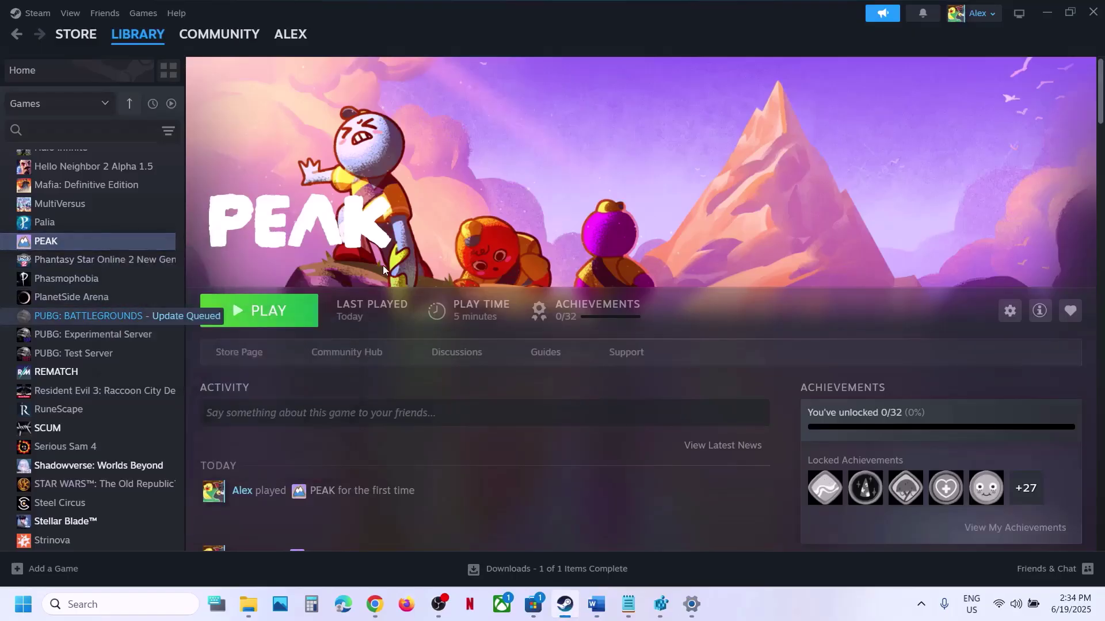
{"action": "mouse_move", "coordinate": [596, 604]}
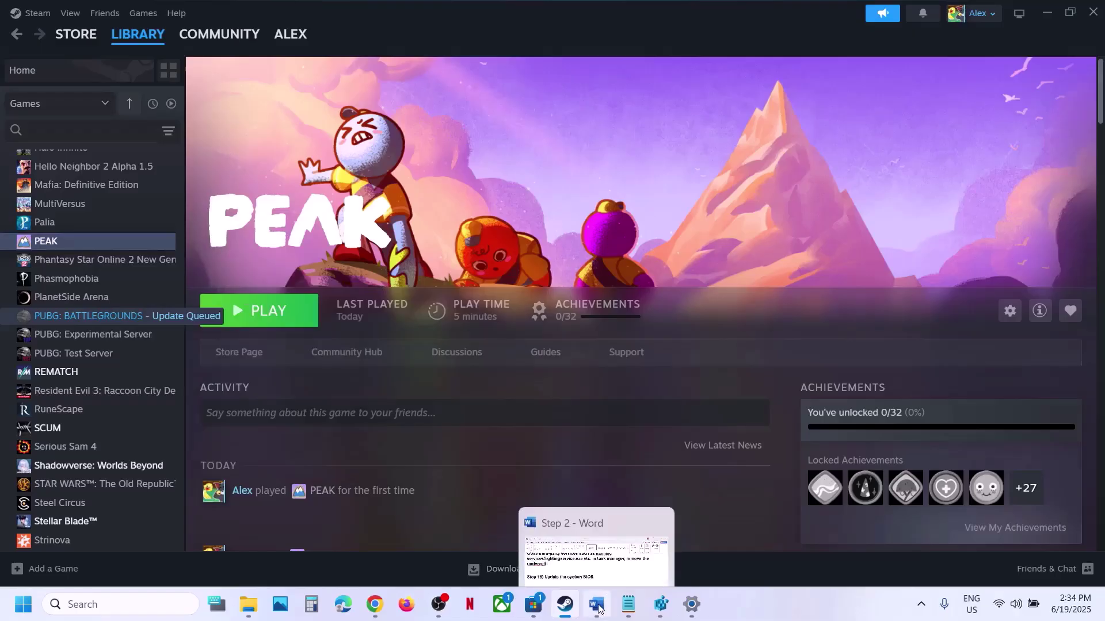
{"action": "left_click", "coordinate": [553, 510]}
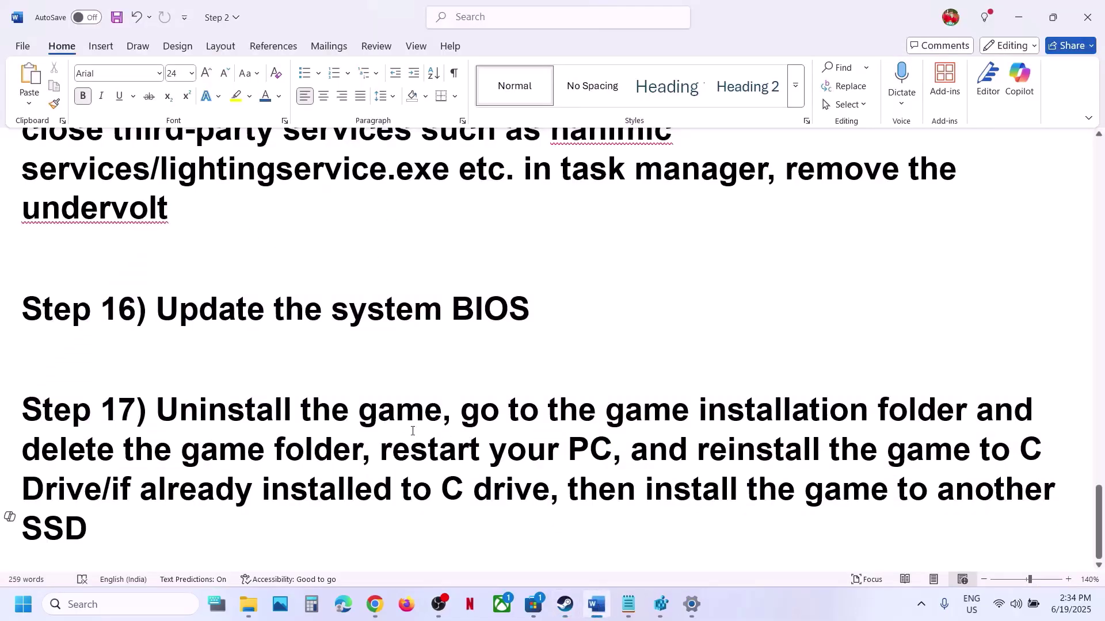
{"action": "left_click_drag", "start_coordinate": [699, 451], "coordinate": [102, 488]}
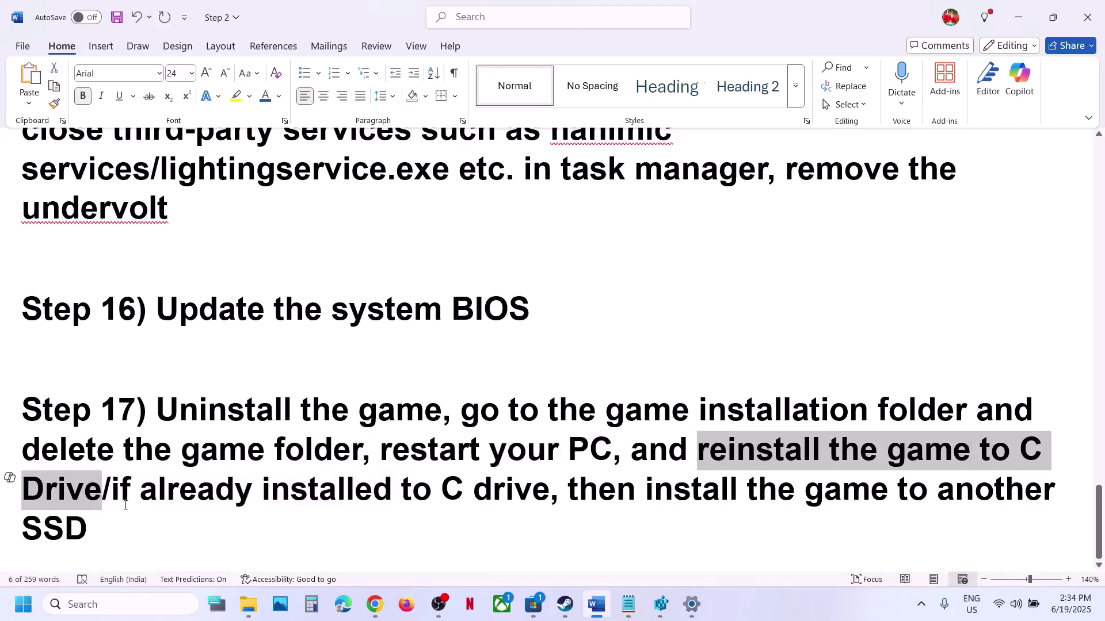
{"action": "left_click_drag", "start_coordinate": [115, 494], "coordinate": [278, 546]}
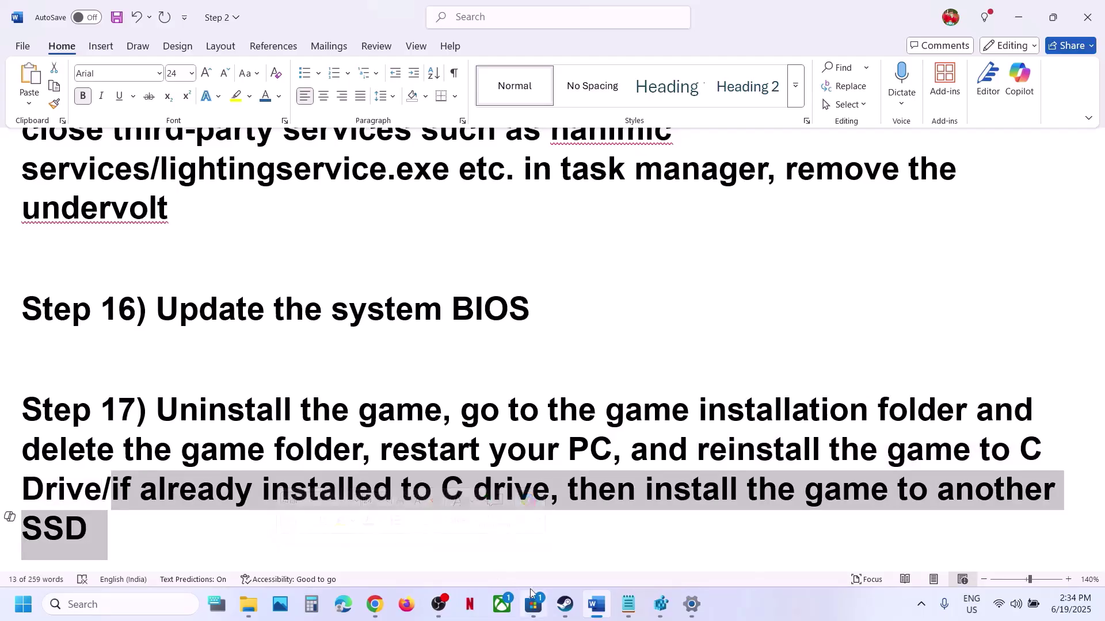
{"action": "left_click", "coordinate": [566, 601]}
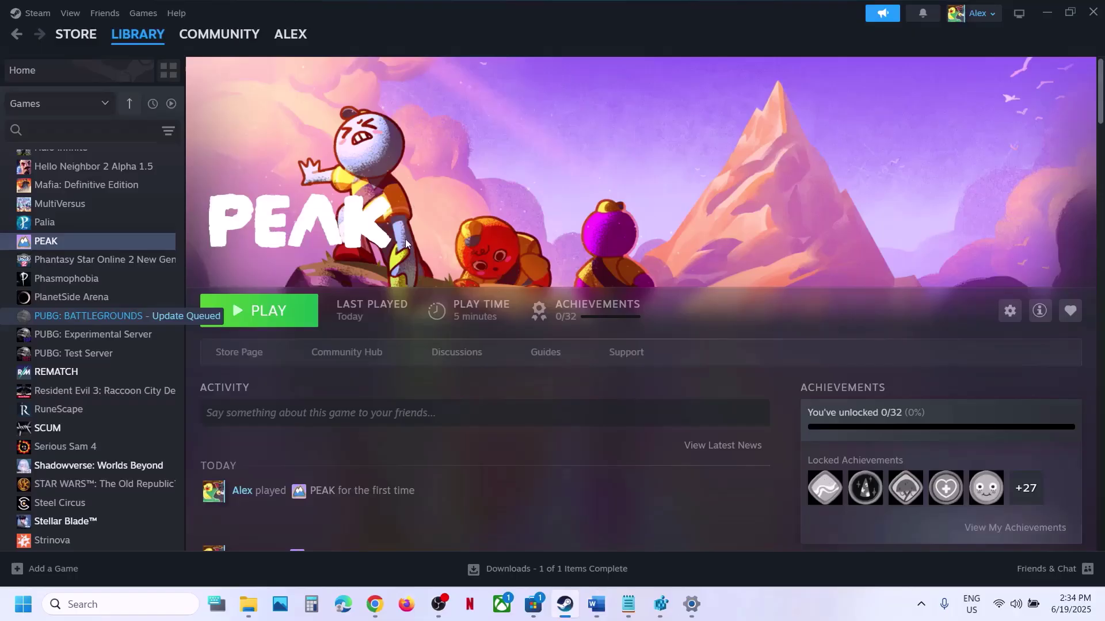